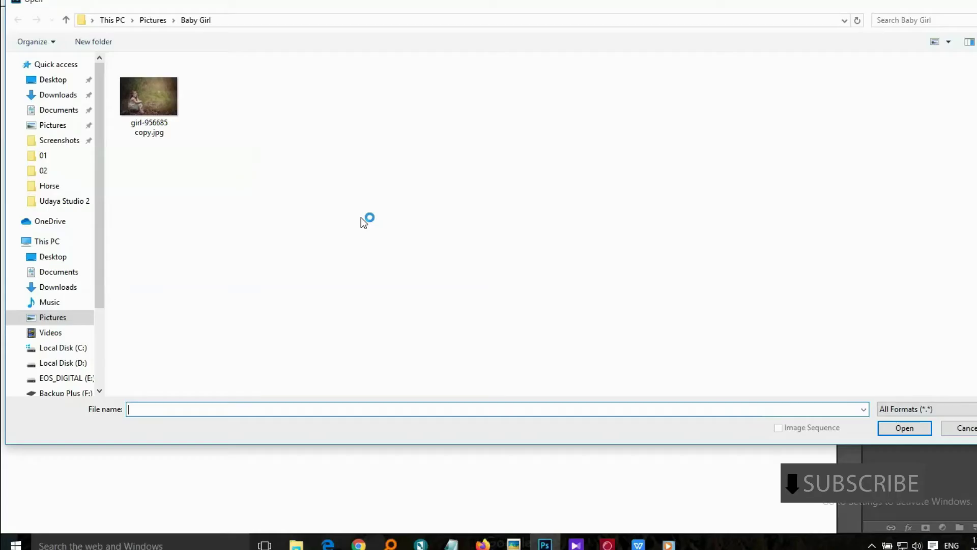
# - Open girl-956685 copy.jpg, the forest photo of the seated girl
pyautogui.click(153, 100)
pyautogui.click(904, 428)
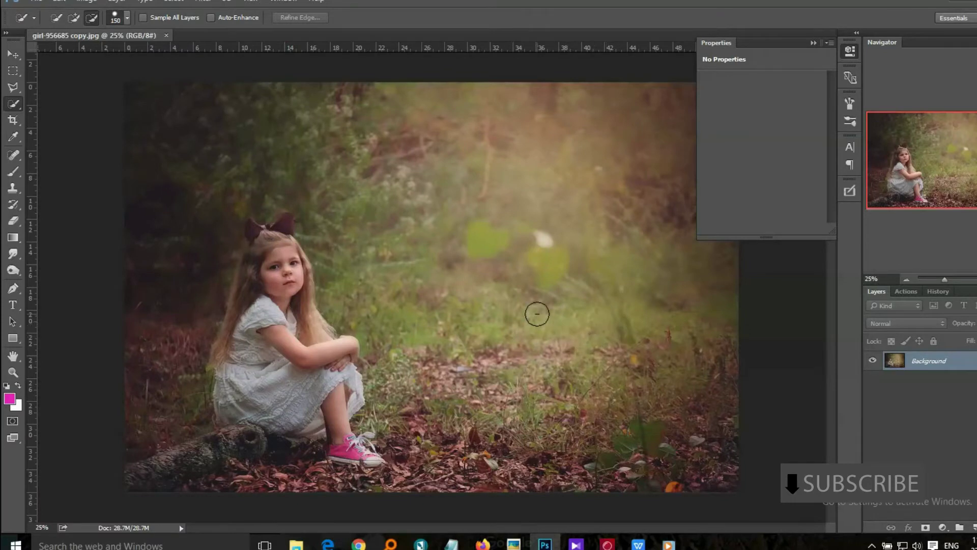
# - Select the forest background with the Quick Selection Tool in Add mode
pyautogui.rightClick(14, 104)
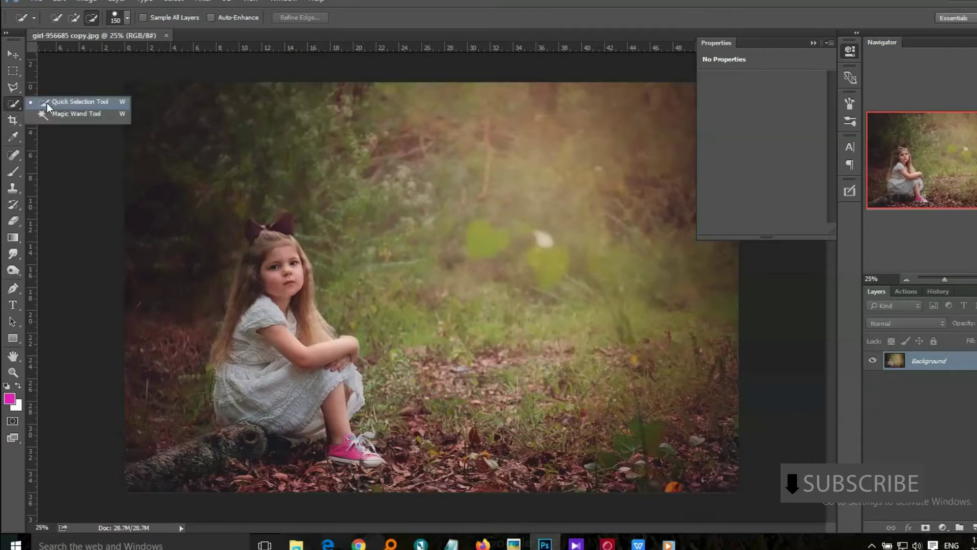
pyautogui.click(51, 106)
pyautogui.press('d')
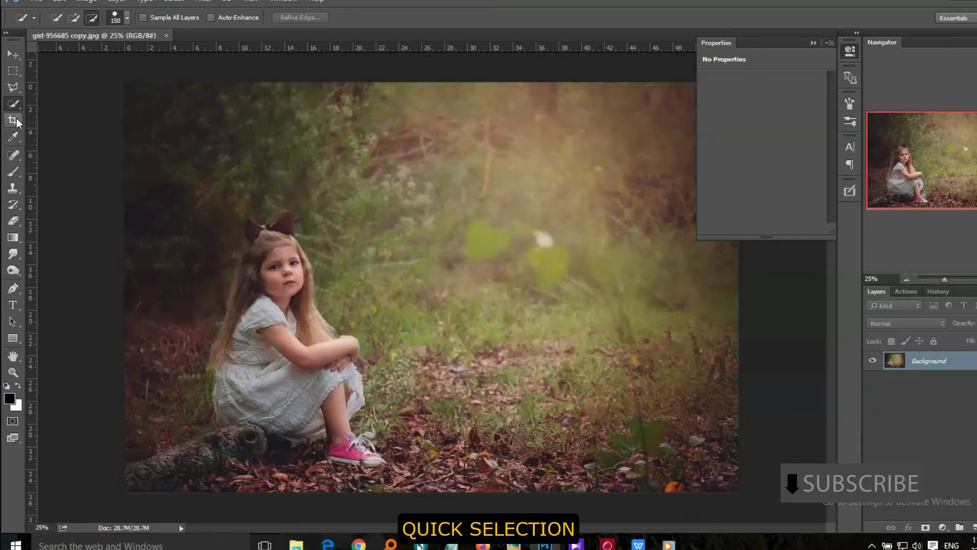
pyautogui.rightClick(14, 105)
pyautogui.click(51, 106)
pyautogui.click(73, 17)
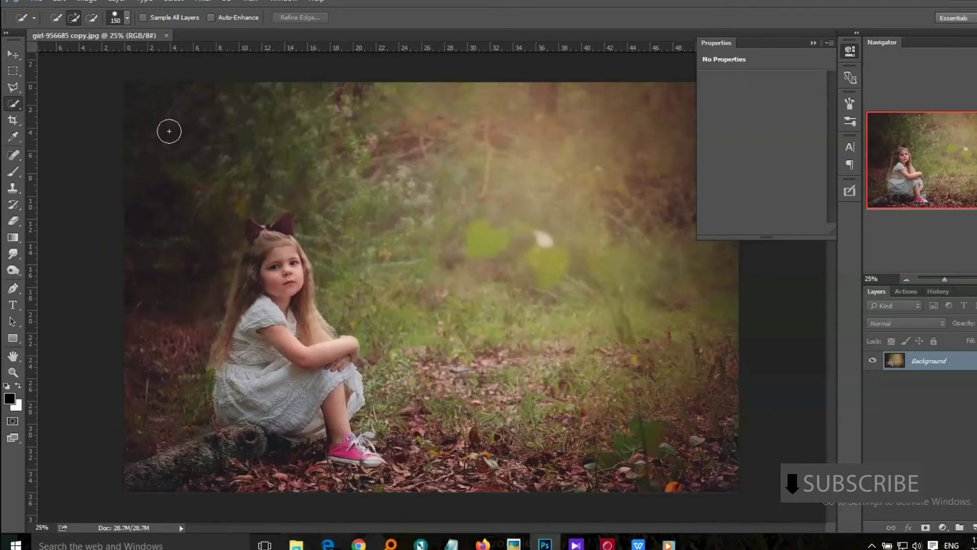
pyautogui.moveTo(164, 300); pyautogui.dragTo(157, 338)
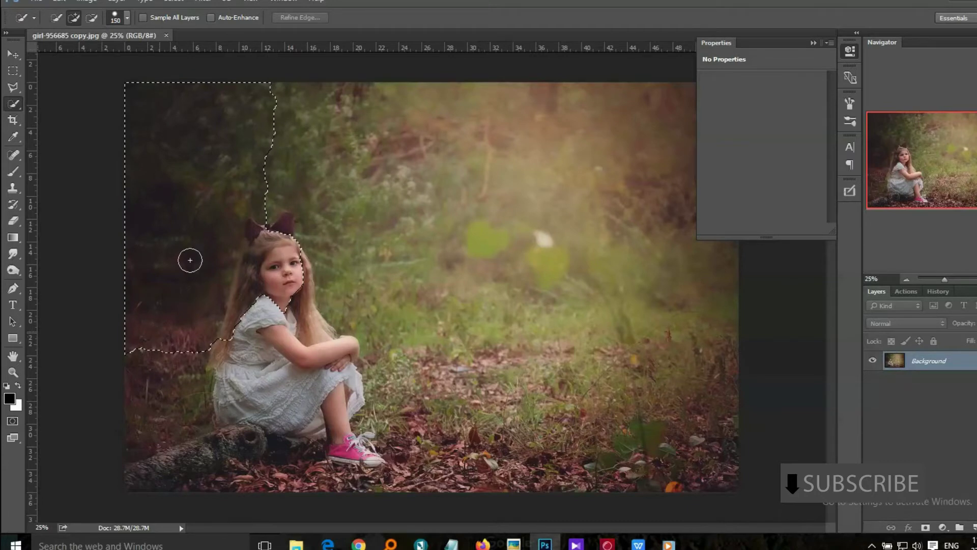
pyautogui.moveTo(606, 326)
pyautogui.mouseDown()
pyautogui.moveTo(404, 405)
pyautogui.moveTo(189, 460)
pyautogui.mouseUp()
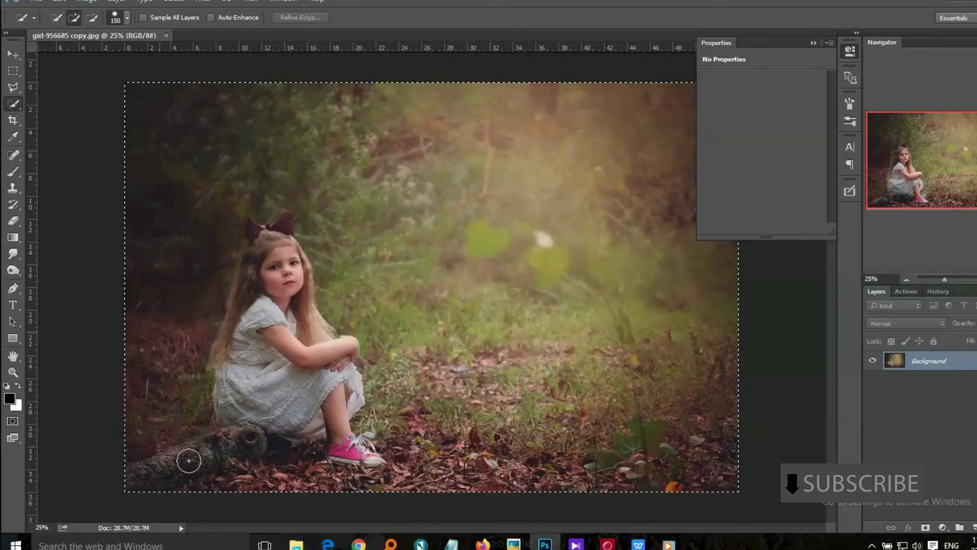
# - Subtract the hair bow and pink sneaker from the selection using a smaller brush
pyautogui.press('alt')
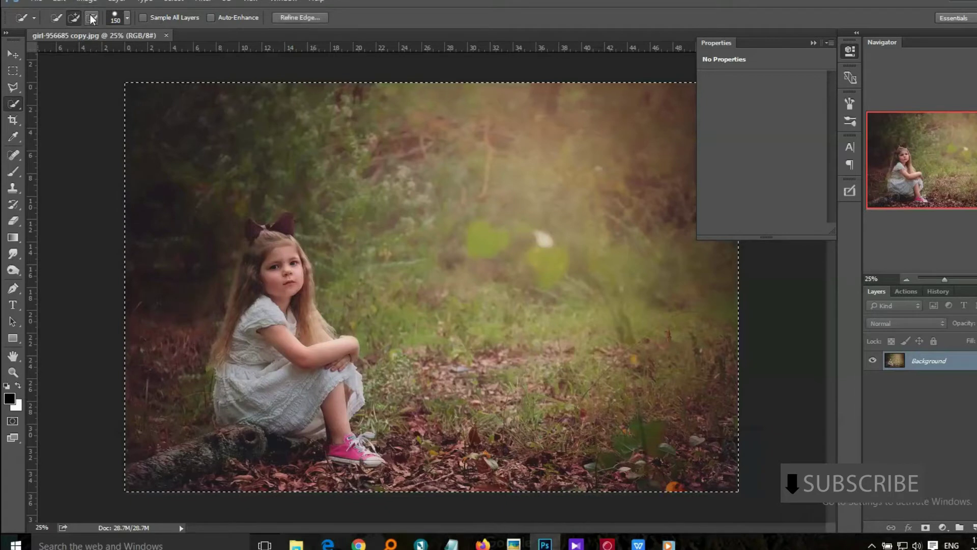
pyautogui.press('[')
pyautogui.press('[')
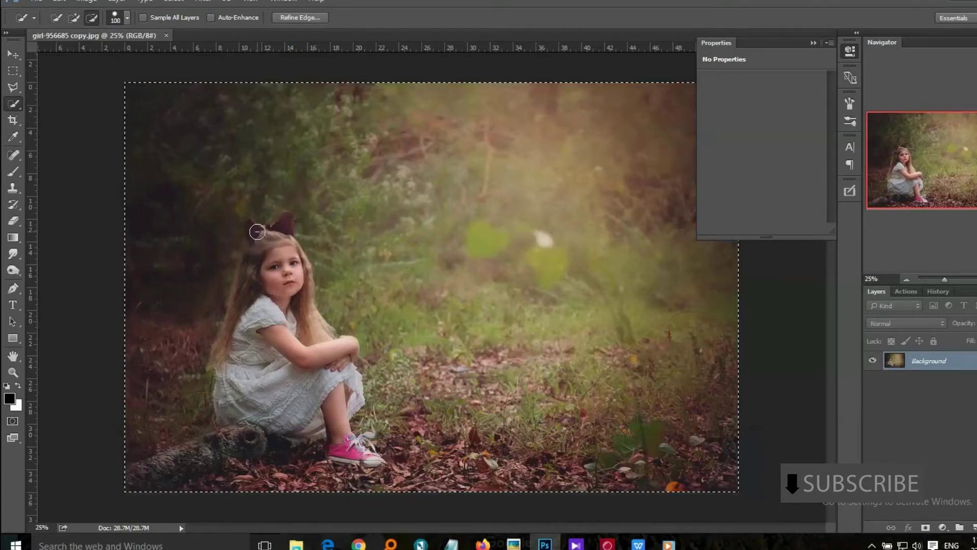
pyautogui.moveTo(253, 229)
pyautogui.mouseDown()
pyautogui.moveTo(282, 234)
pyautogui.moveTo(248, 275)
pyautogui.moveTo(275, 403)
pyautogui.moveTo(306, 424)
pyautogui.moveTo(228, 413)
pyautogui.moveTo(320, 430)
pyautogui.moveTo(308, 410)
pyautogui.mouseUp()
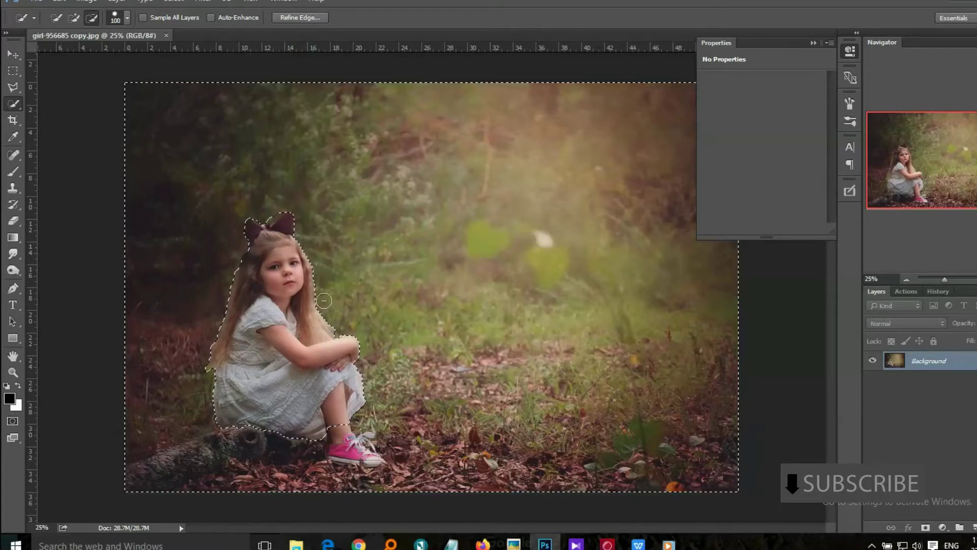
pyautogui.moveTo(341, 438); pyautogui.dragTo(340, 450)
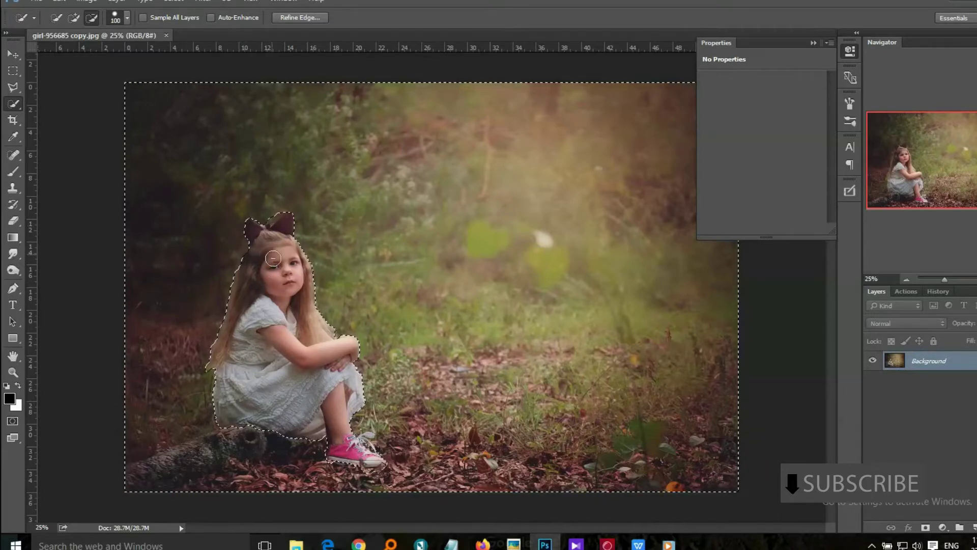
pyautogui.click(74, 17)
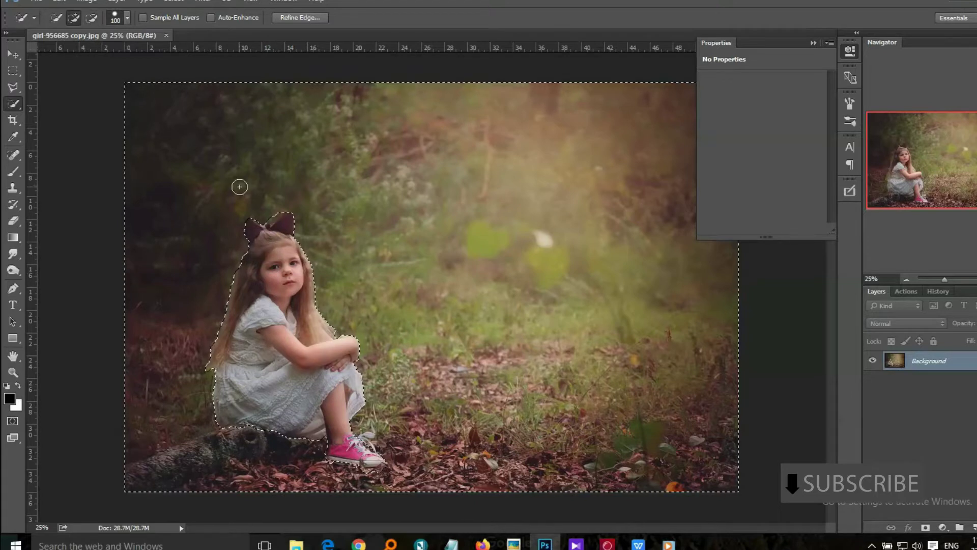
pyautogui.press('[')
pyautogui.press('[')
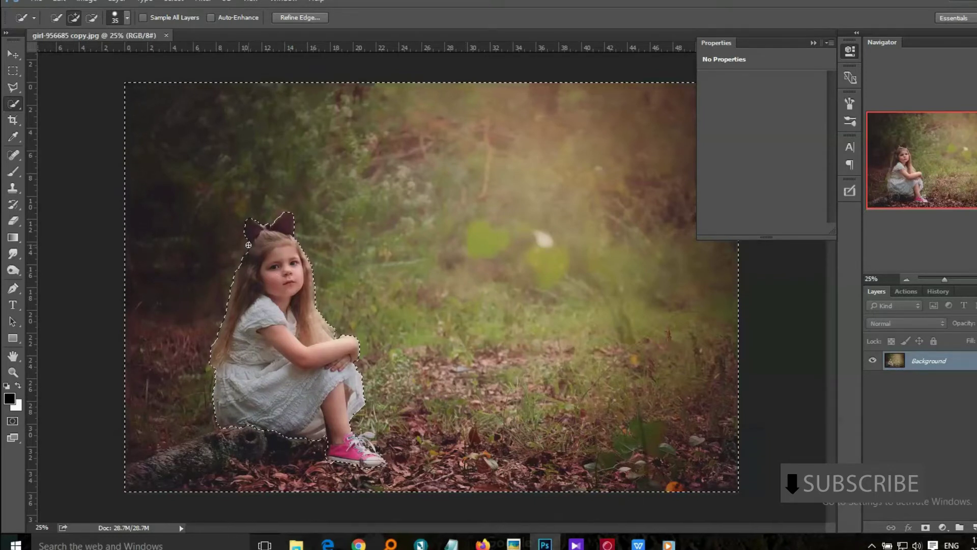
pyautogui.click(176, 2)
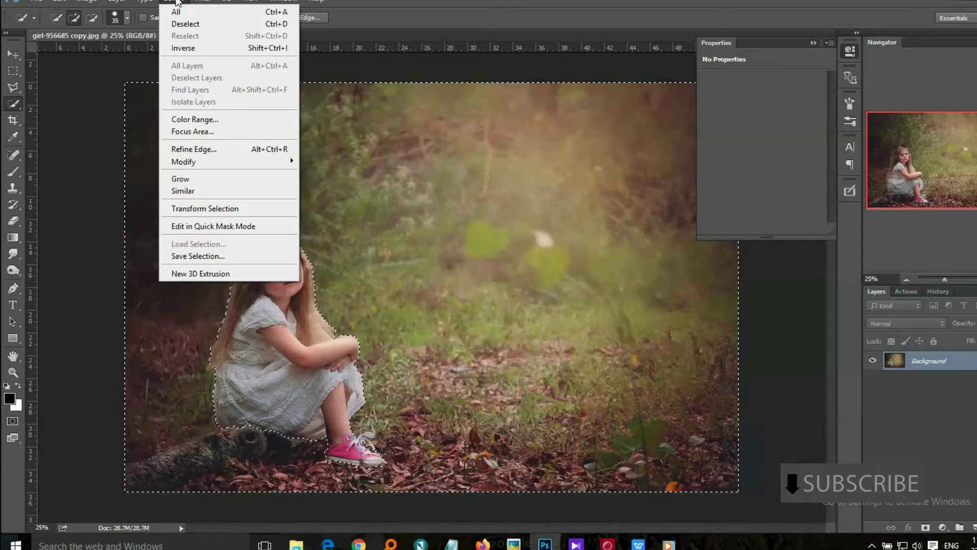
# - Invert the selection onto the girl and refine its edge along the hair bow
pyautogui.click(184, 48)
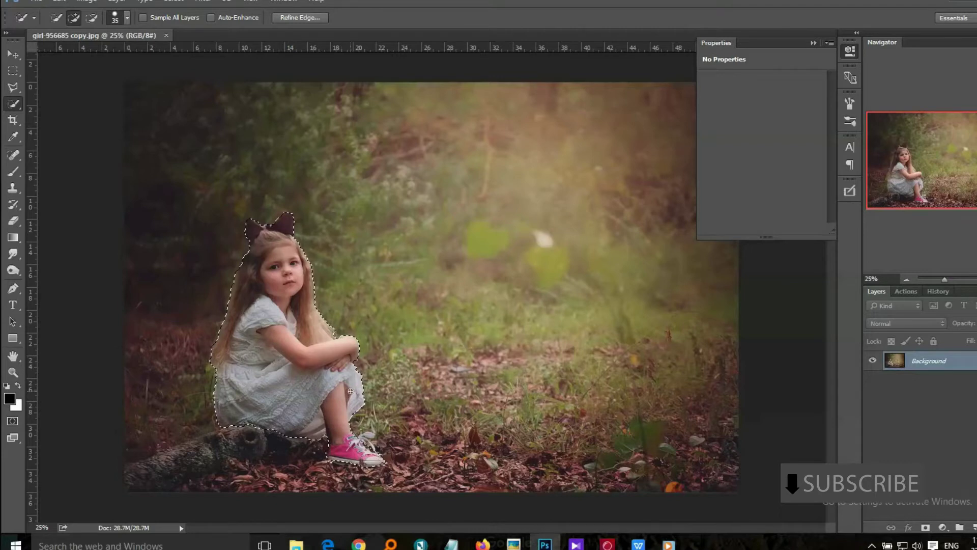
pyautogui.click(290, 17)
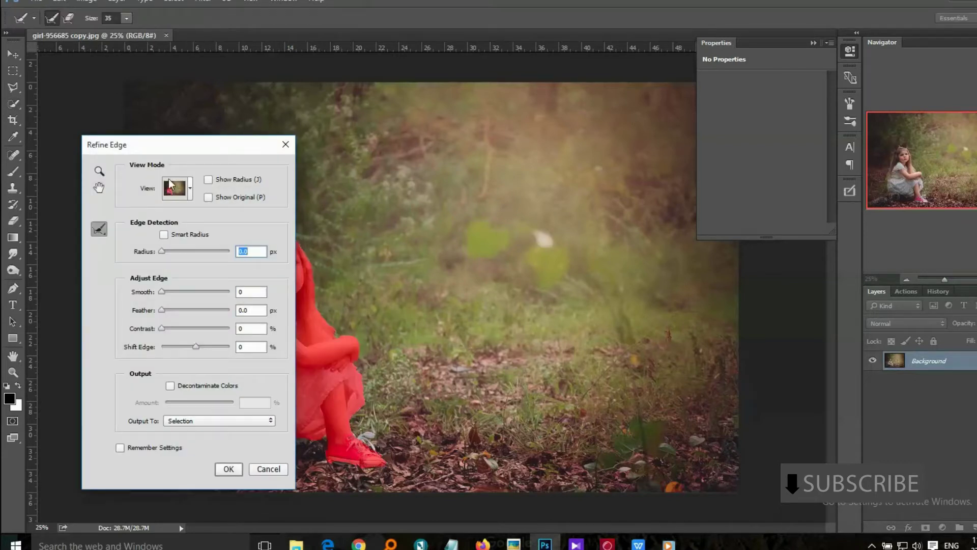
pyautogui.moveTo(226, 148); pyautogui.dragTo(619, 127)
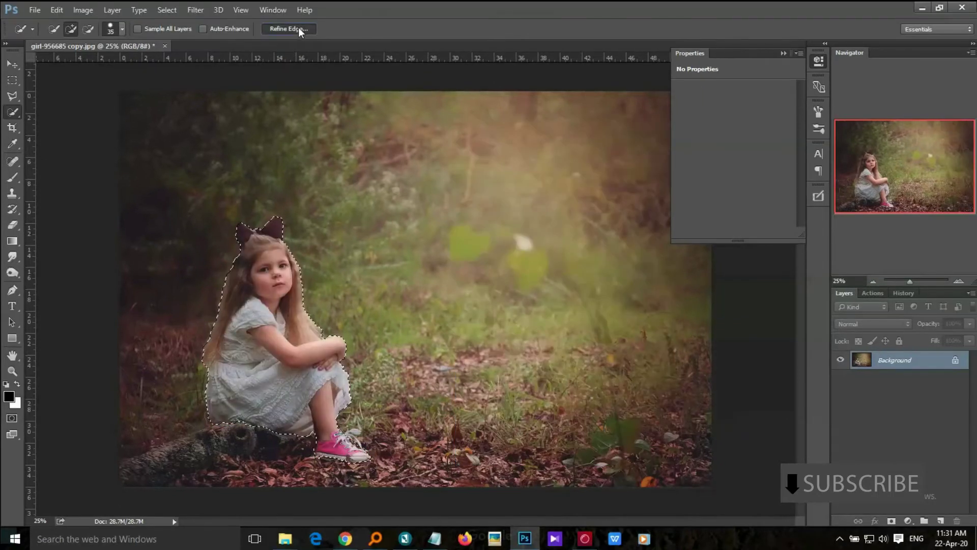
pyautogui.click(288, 28)
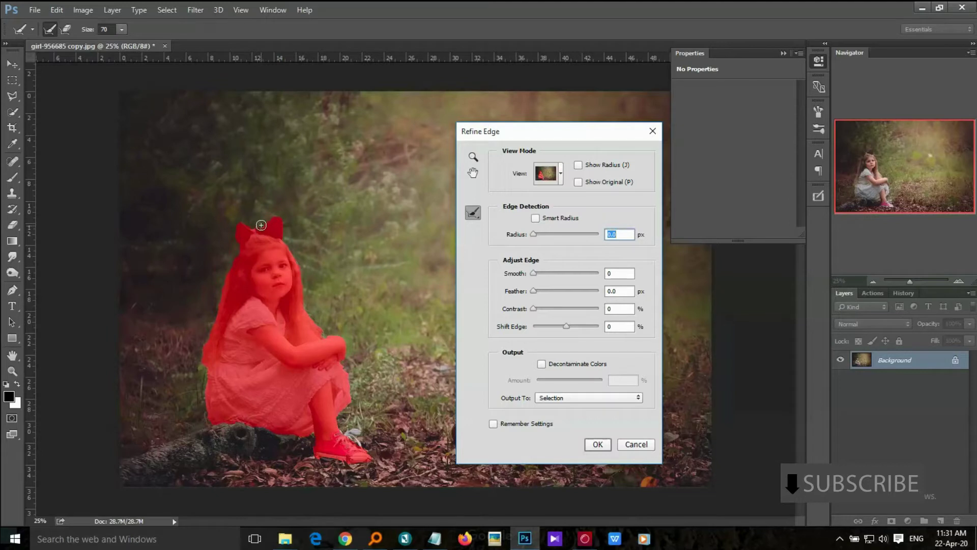
pyautogui.moveTo(261, 225)
pyautogui.mouseDown()
pyautogui.moveTo(285, 238)
pyautogui.moveTo(248, 225)
pyautogui.moveTo(217, 322)
pyautogui.mouseUp()
pyautogui.press('Return')
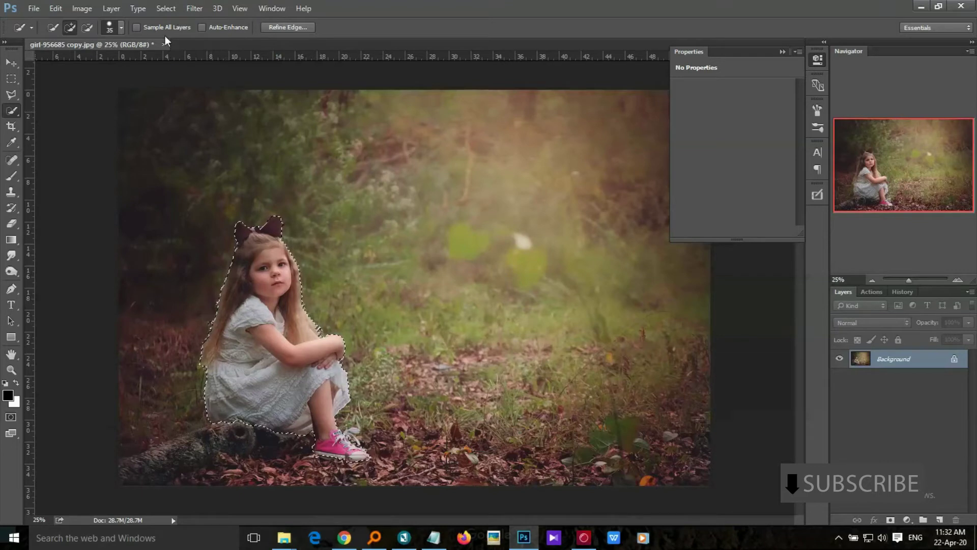
# - Save the girl's selection as a new channel named 'Little Girl'
pyautogui.click(166, 9)
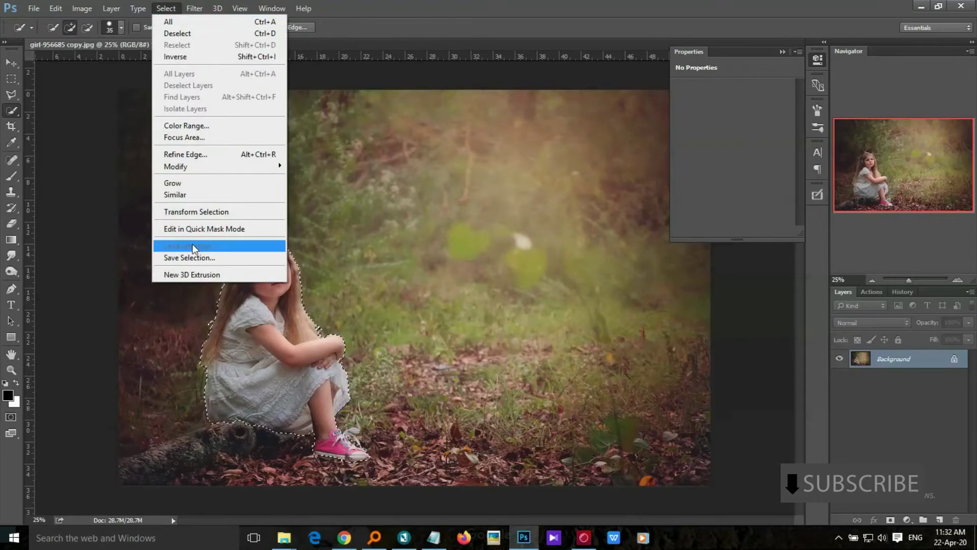
pyautogui.click(196, 256)
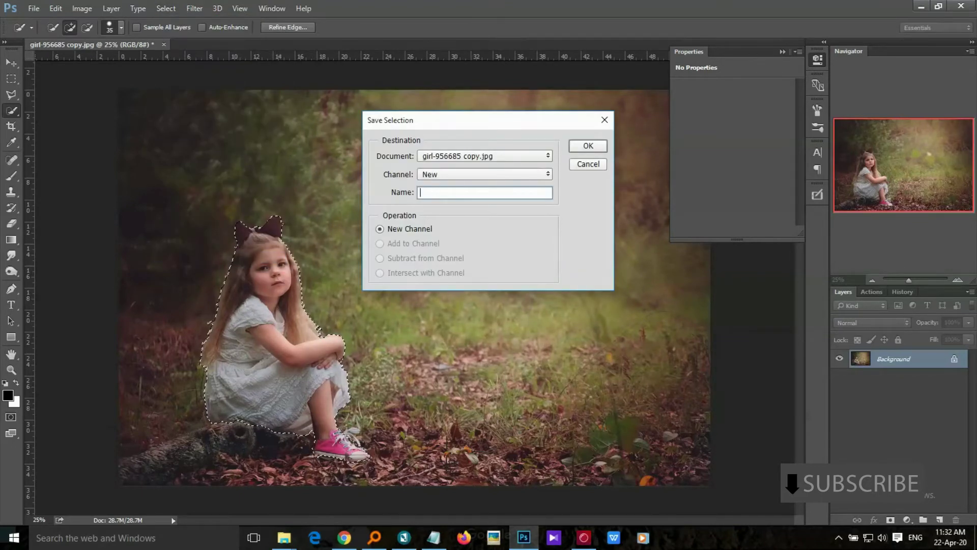
pyautogui.write('Lit')
pyautogui.write('tle Girl')
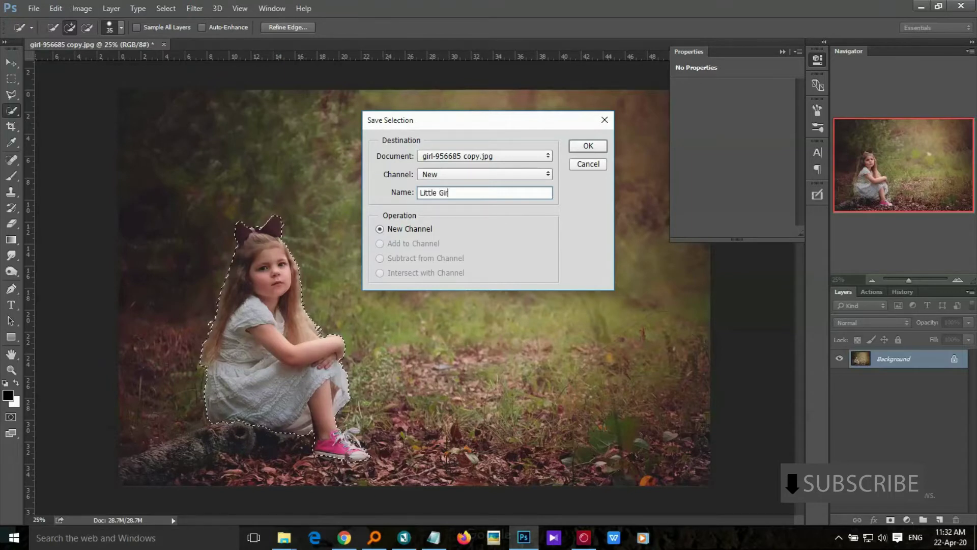
pyautogui.click(588, 146)
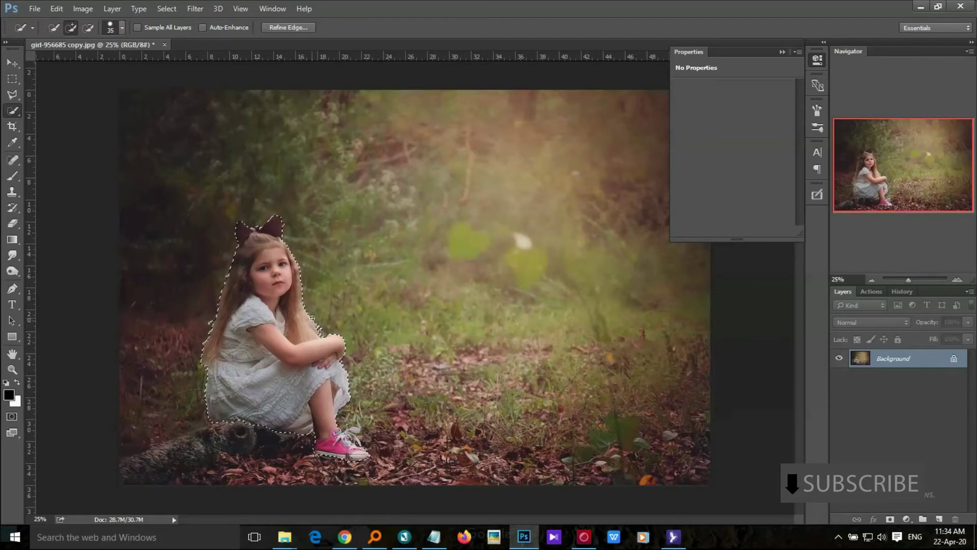
# - Invert the selection back to the background and start a Tilt-Shift blur
pyautogui.click(167, 8)
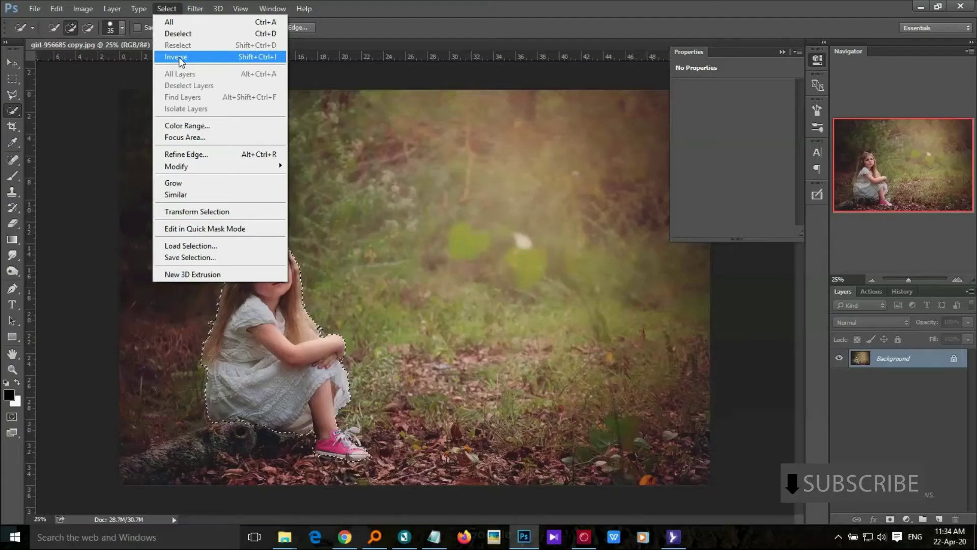
pyautogui.click(176, 57)
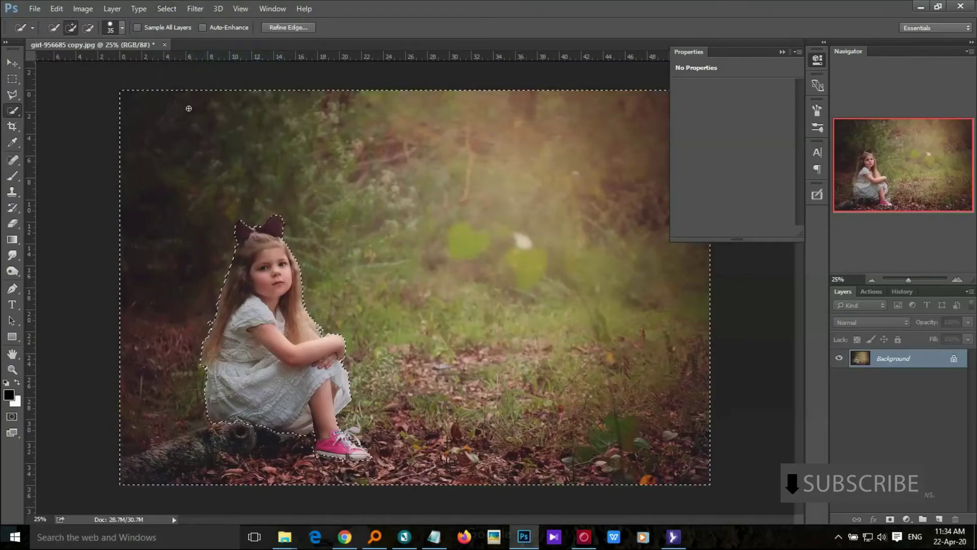
pyautogui.click(195, 10)
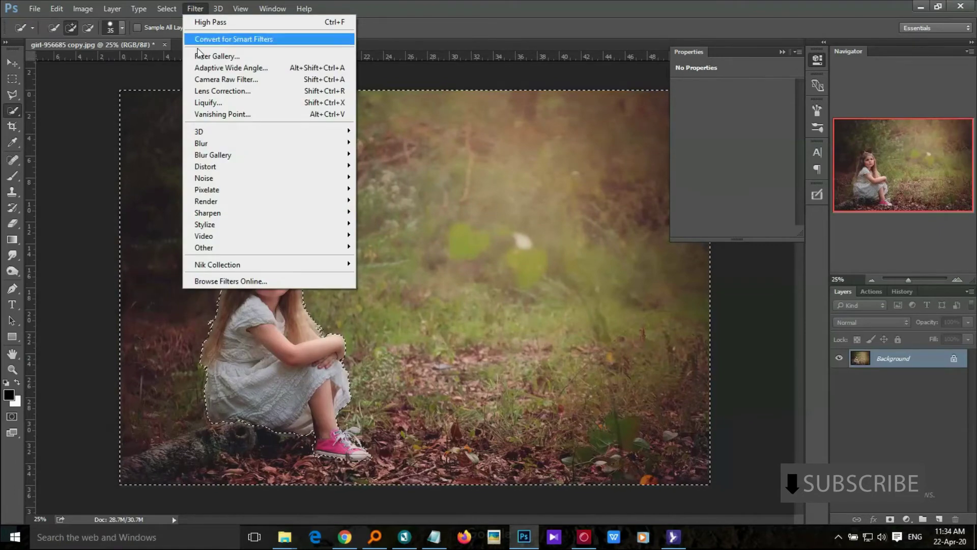
pyautogui.moveTo(213, 155)
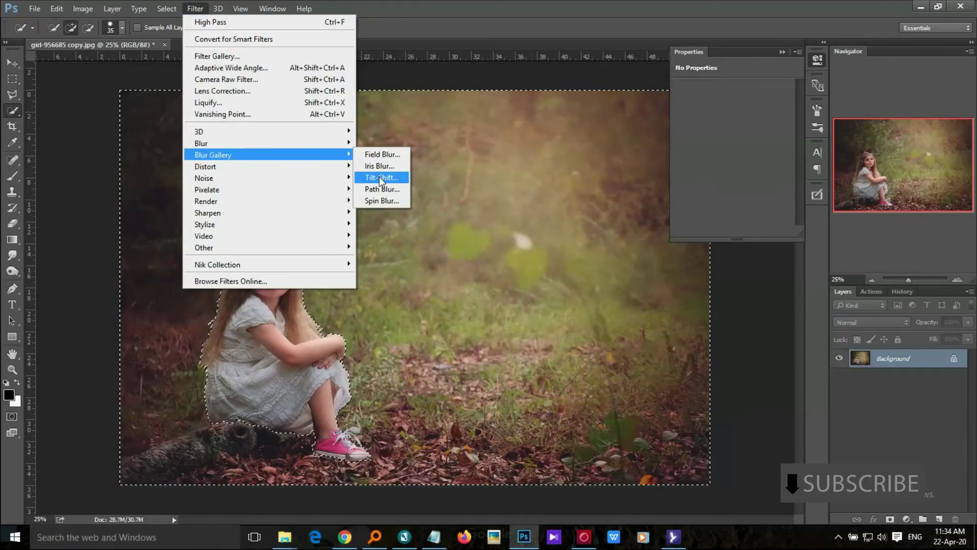
pyautogui.click(382, 177)
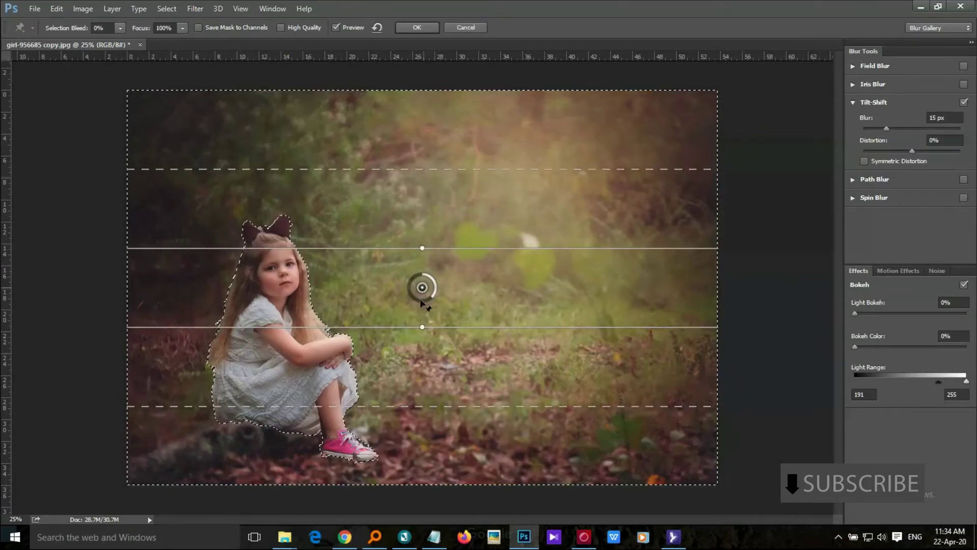
# - Move the tilt-shift focus lines down toward the ground and raise Blur to 47 px
pyautogui.moveTo(422, 287); pyautogui.dragTo(412, 476)
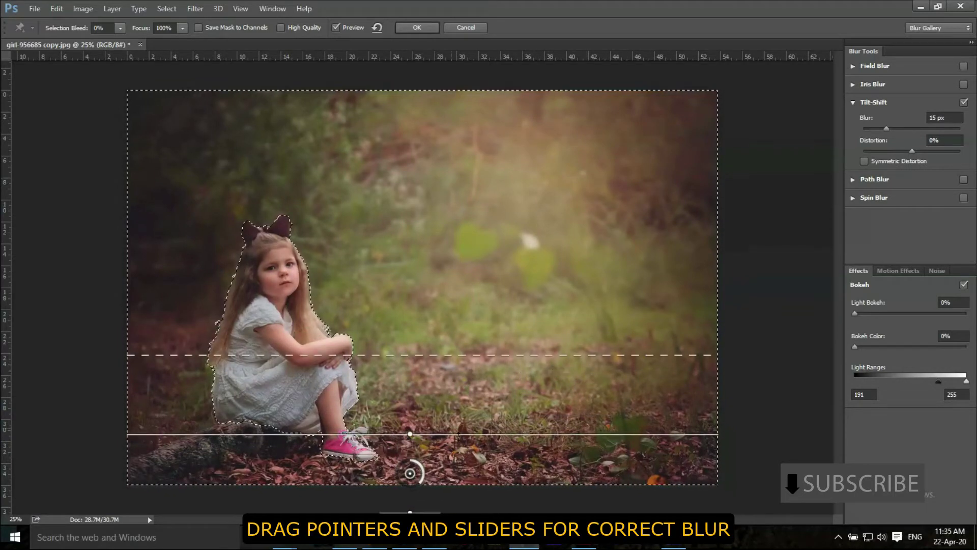
pyautogui.moveTo(463, 436); pyautogui.dragTo(463, 443)
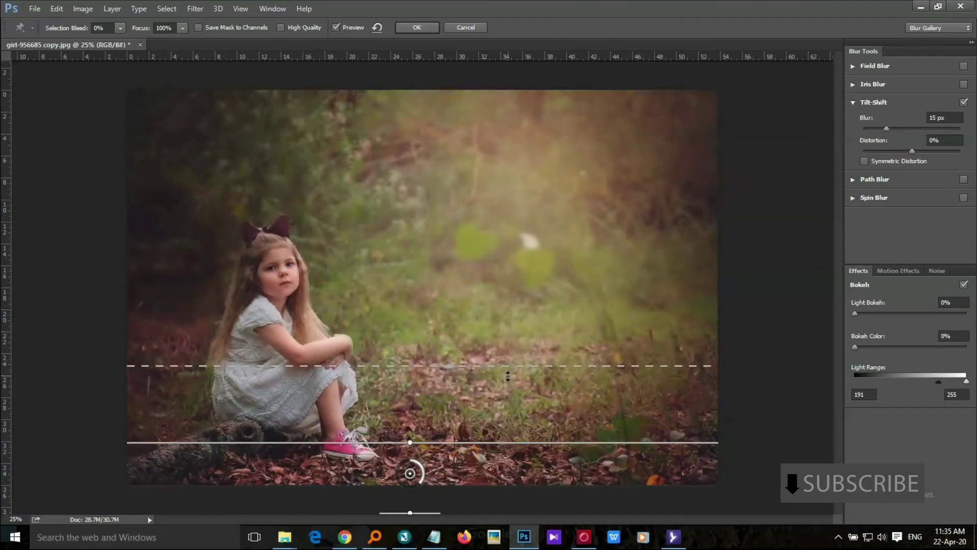
pyautogui.moveTo(506, 368); pyautogui.dragTo(508, 375)
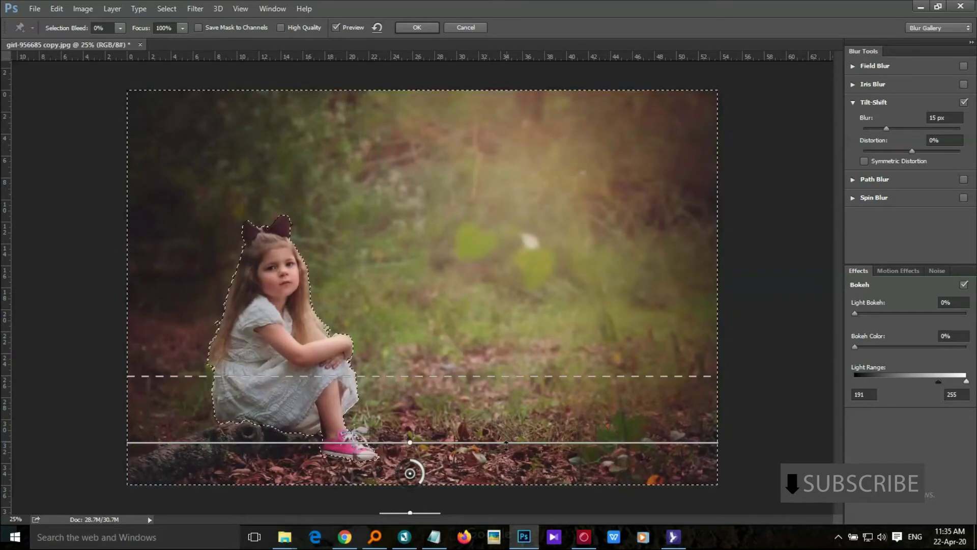
pyautogui.moveTo(506, 451); pyautogui.dragTo(505, 453)
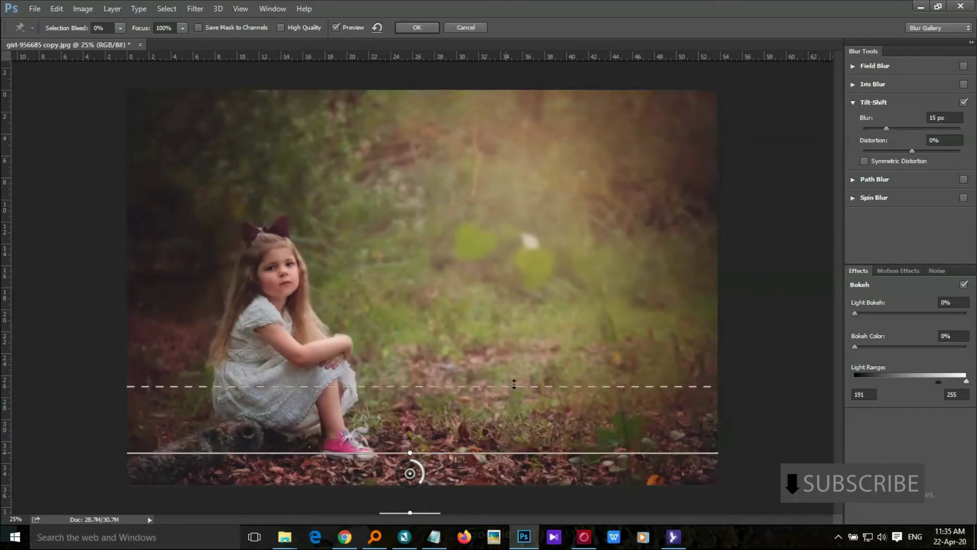
pyautogui.moveTo(514, 384); pyautogui.dragTo(517, 349)
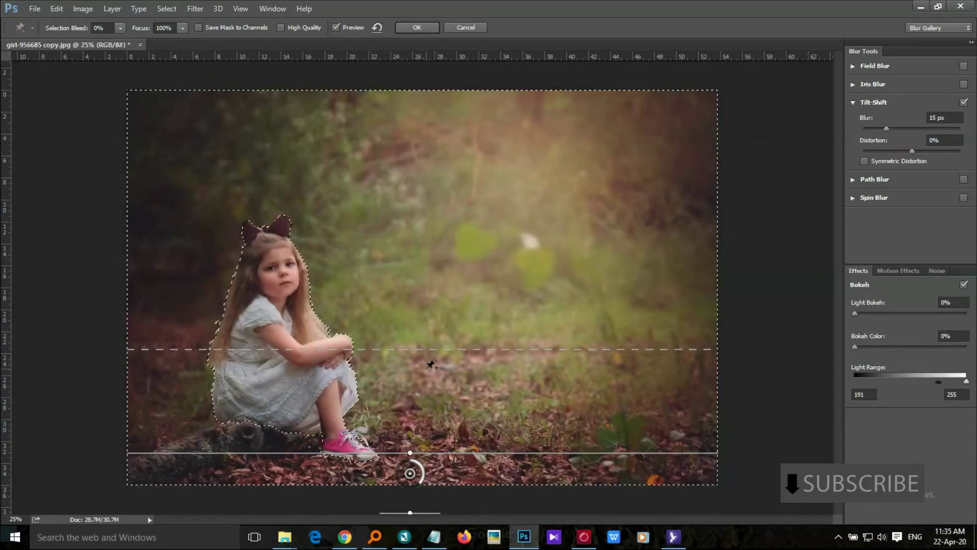
pyautogui.moveTo(887, 130); pyautogui.dragTo(904, 130)
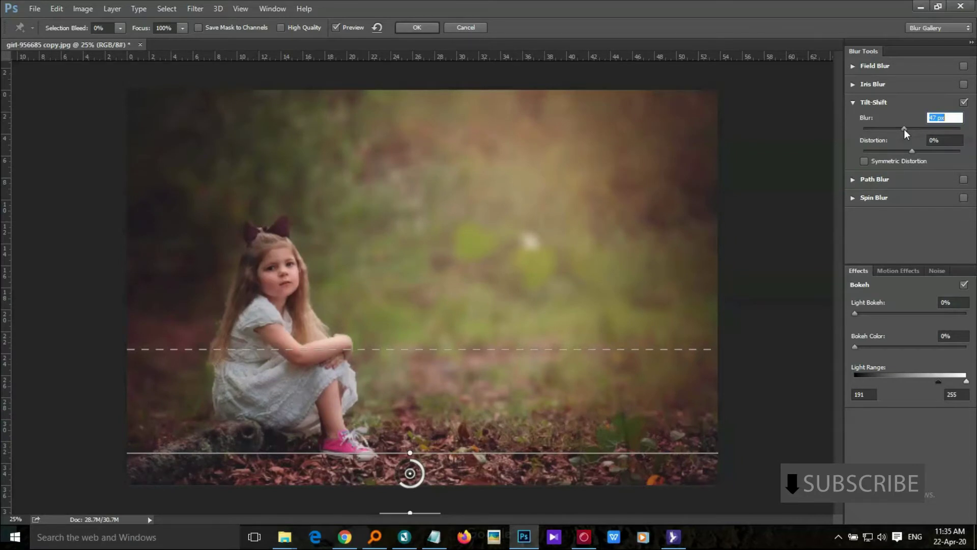
# - Set the tilt-shift Blur to about 78 px, Light Bokeh 47% and Light Range 225
pyautogui.moveTo(905, 131); pyautogui.dragTo(902, 133)
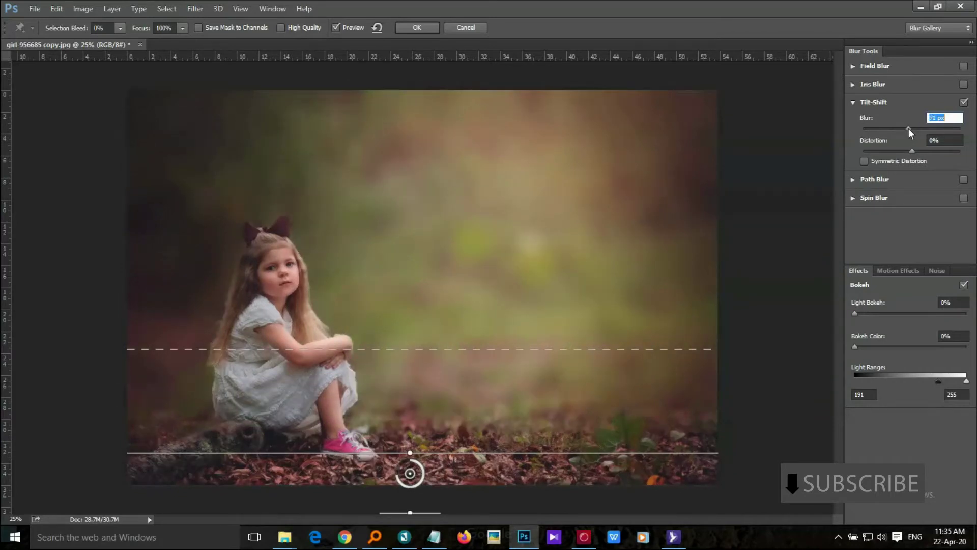
pyautogui.moveTo(908, 129); pyautogui.dragTo(911, 134)
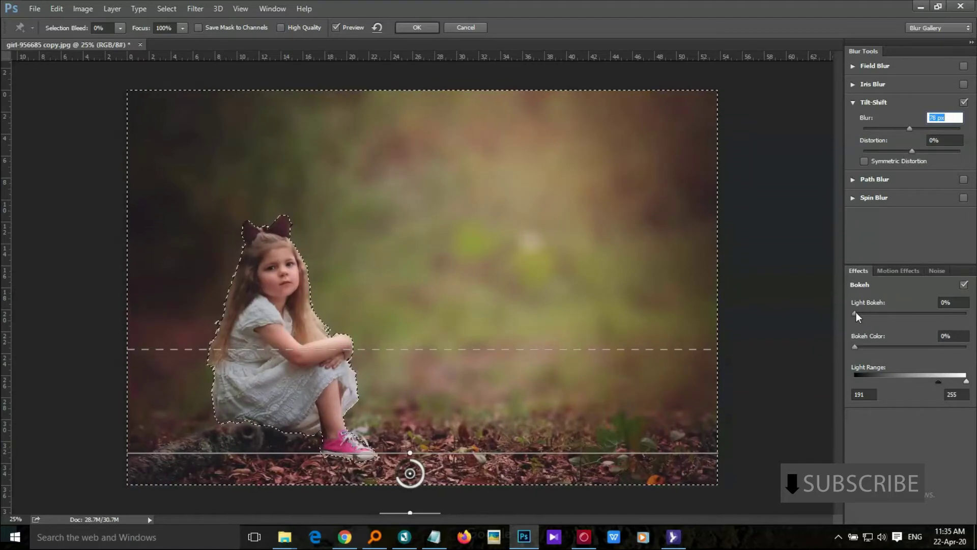
pyautogui.moveTo(855, 314); pyautogui.dragTo(891, 316)
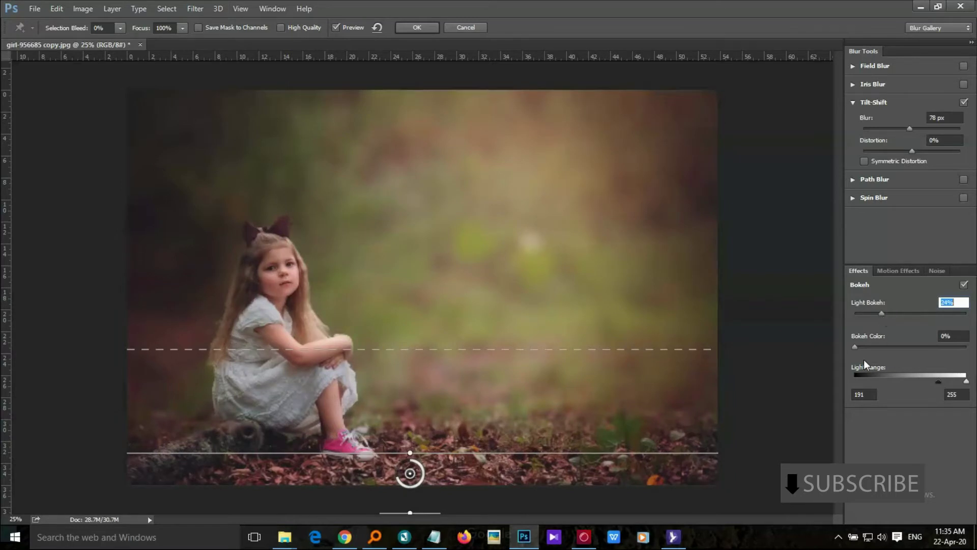
pyautogui.moveTo(939, 382); pyautogui.dragTo(952, 381)
pyautogui.click(881, 315)
pyautogui.moveTo(915, 315)
pyautogui.mouseDown()
pyautogui.moveTo(936, 314)
pyautogui.moveTo(916, 320)
pyautogui.mouseUp()
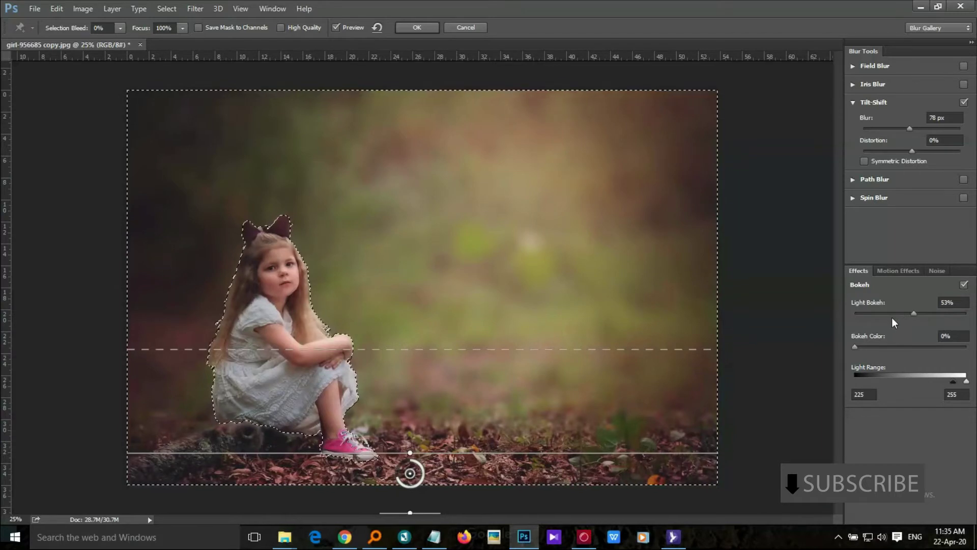
pyautogui.moveTo(909, 315); pyautogui.dragTo(908, 314)
# - Raise the blur focus lines higher in the photo and apply the tilt-shift blur
pyautogui.moveTo(539, 349); pyautogui.dragTo(539, 319)
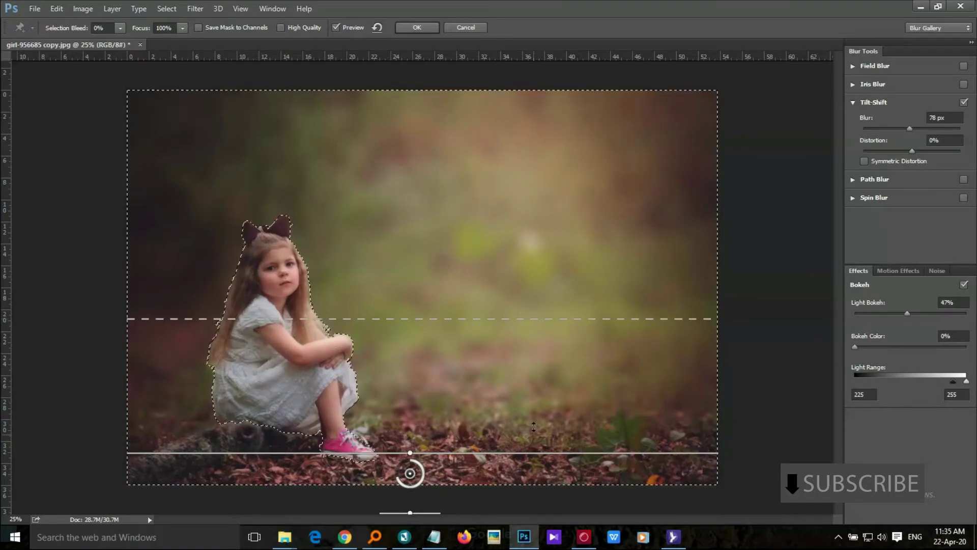
pyautogui.moveTo(531, 450); pyautogui.dragTo(533, 433)
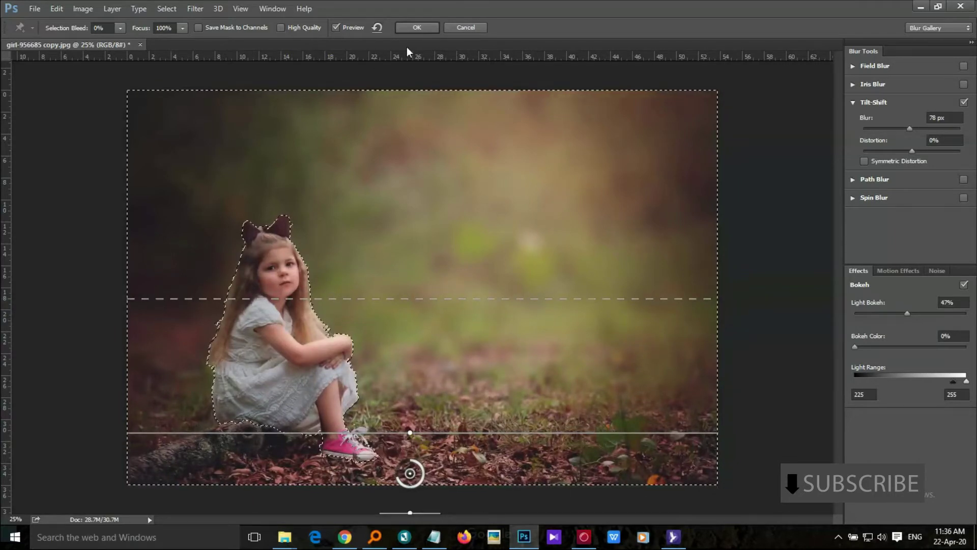
pyautogui.click(417, 28)
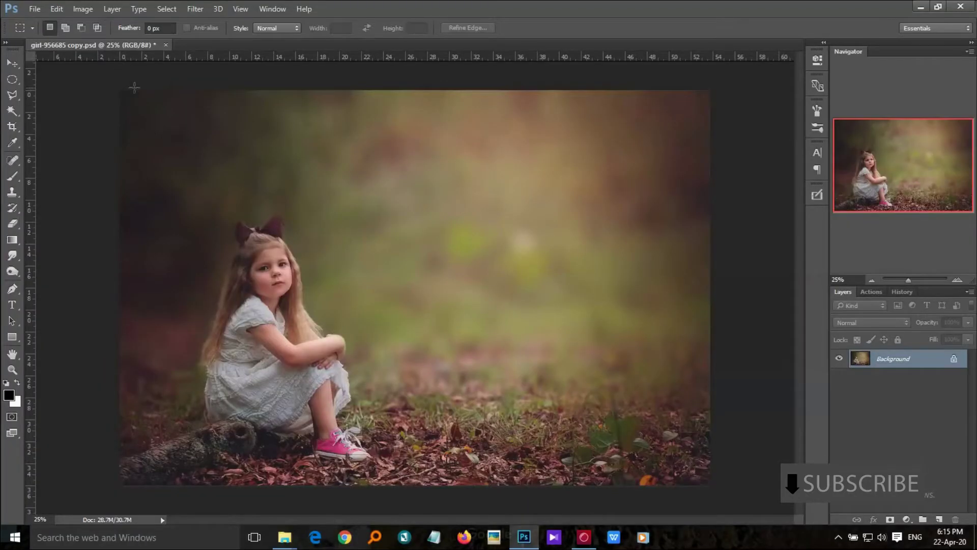
# - Load the Little Girl channel selection and copy the girl to a new Model layer
pyautogui.click(195, 8)
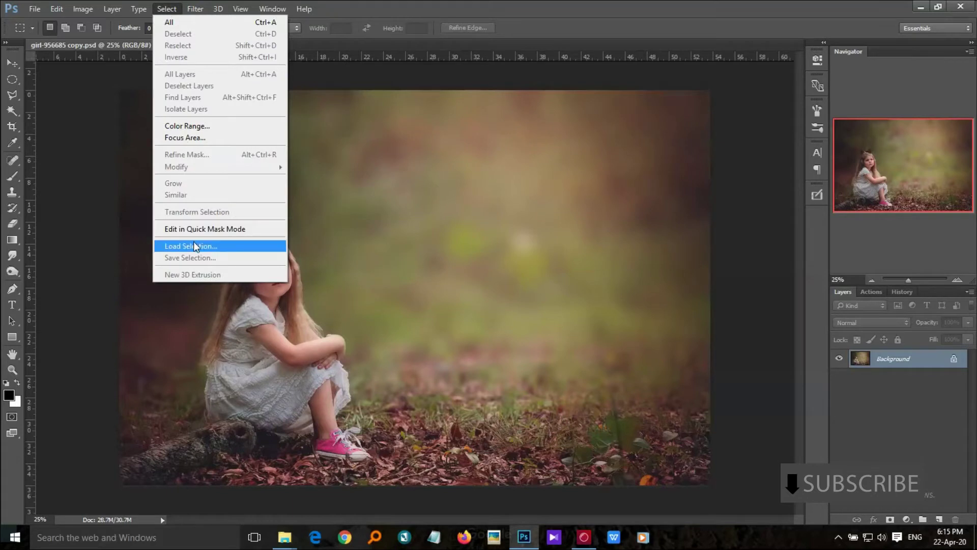
pyautogui.click(194, 246)
pyautogui.click(441, 176)
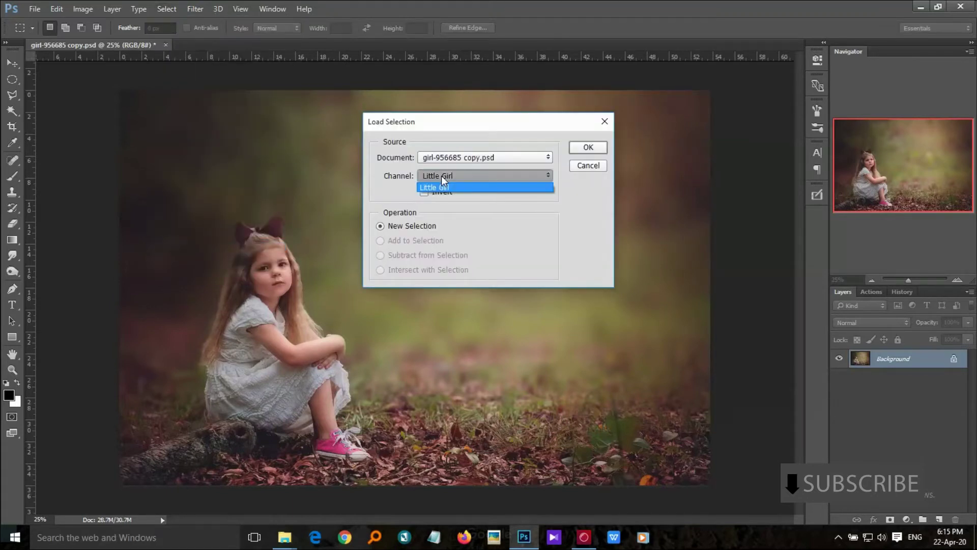
pyautogui.click(441, 179)
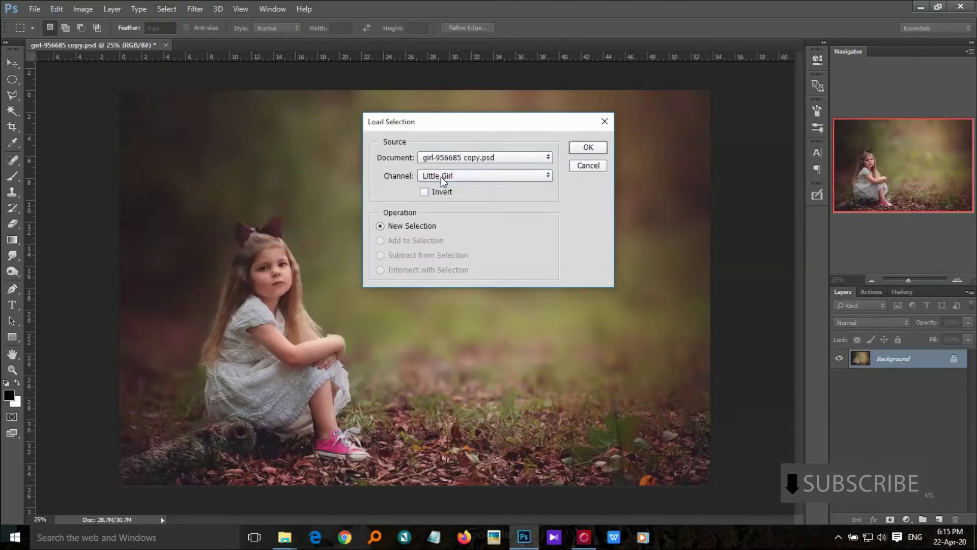
pyautogui.click(588, 148)
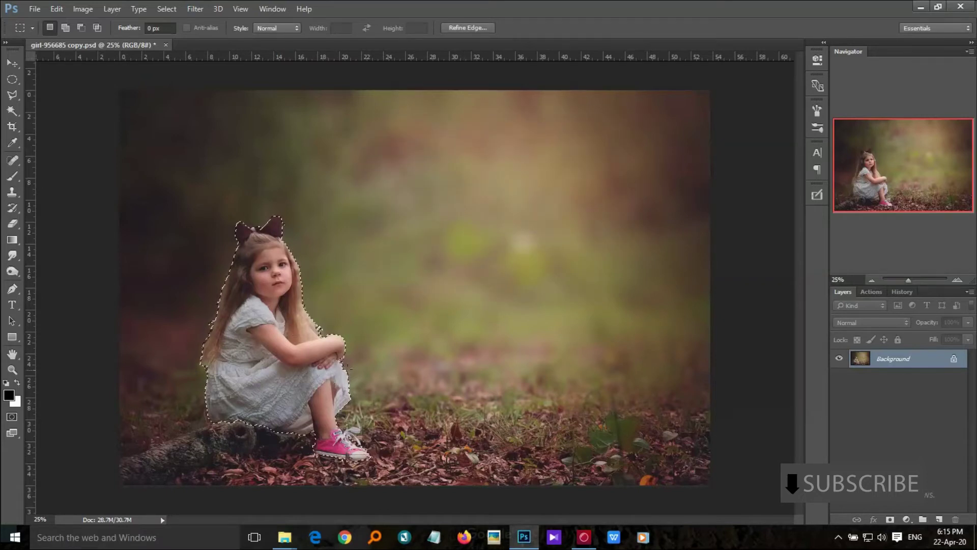
pyautogui.hotkey('ctrl', 'j')
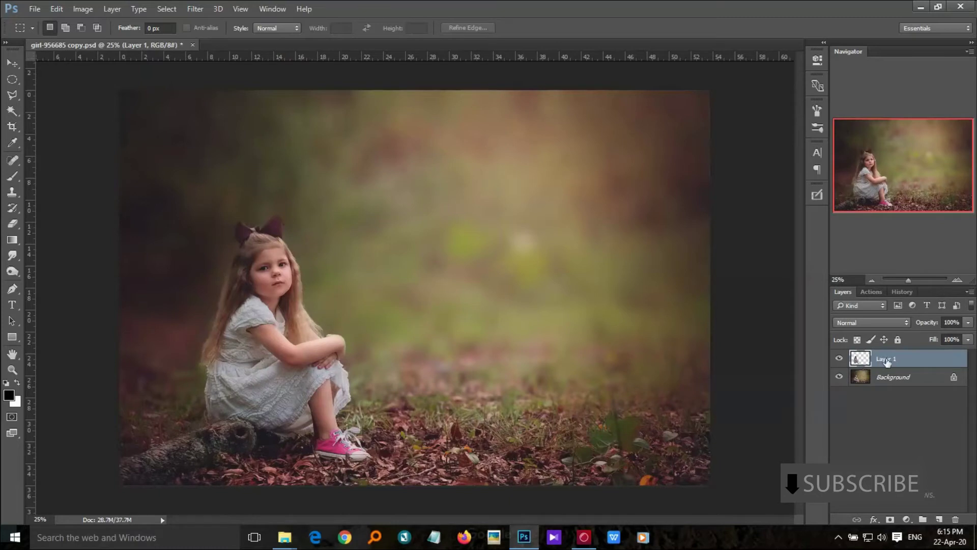
pyautogui.click(584, 536)
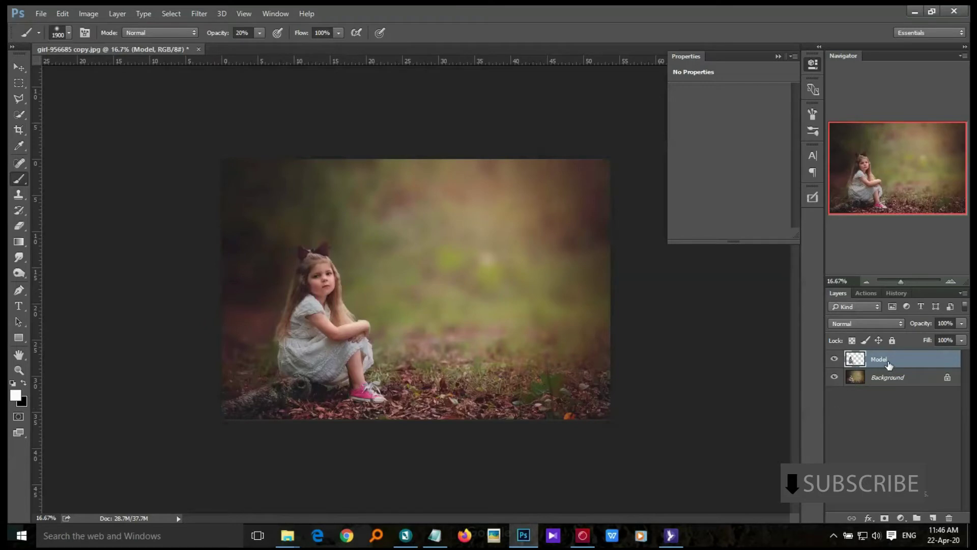
# - Add a new empty layer above Model and name it Dark
pyautogui.click(930, 518)
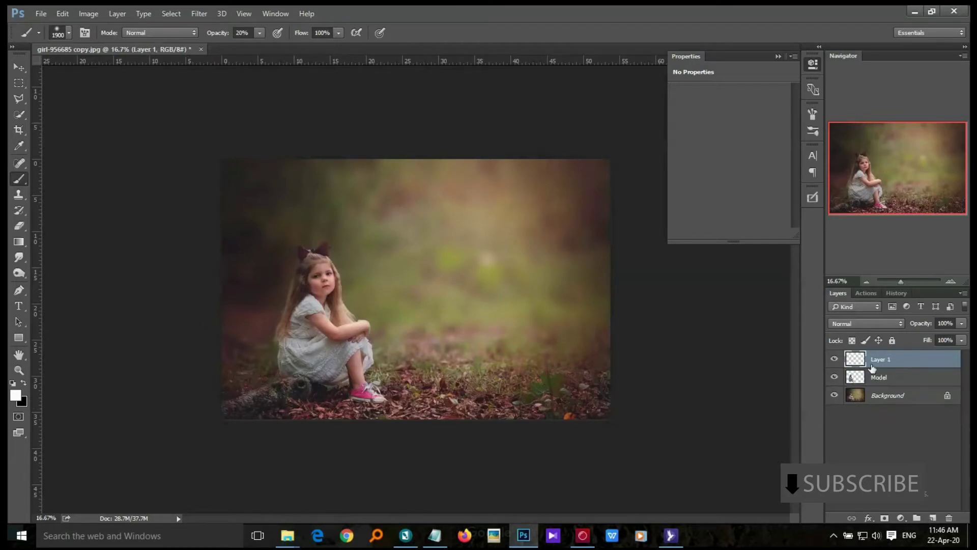
pyautogui.doubleClick(880, 359)
pyautogui.write('Dark')
pyautogui.press('Return')
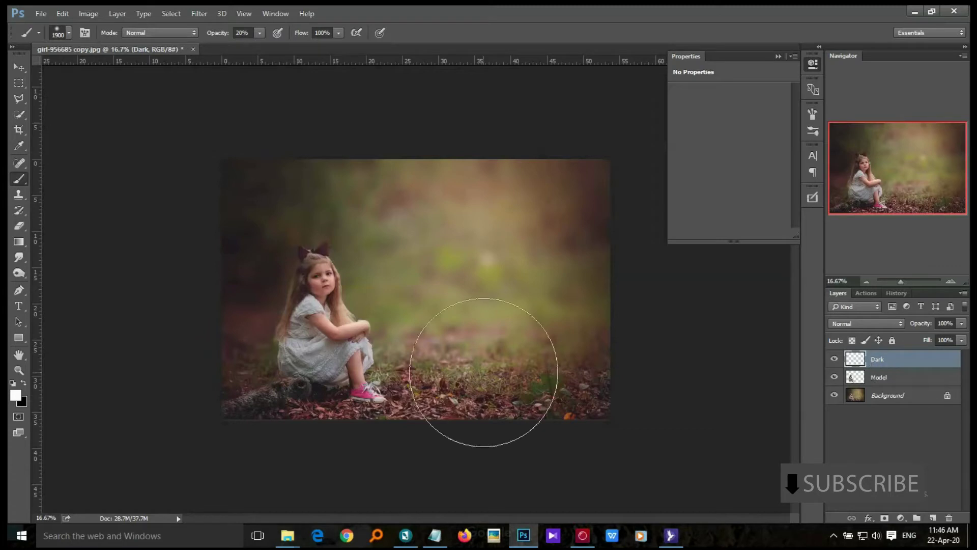
# - Choose the Brush tool and review its size, softness and opacity settings
pyautogui.rightClick(21, 179)
pyautogui.click(36, 177)
pyautogui.click(69, 33)
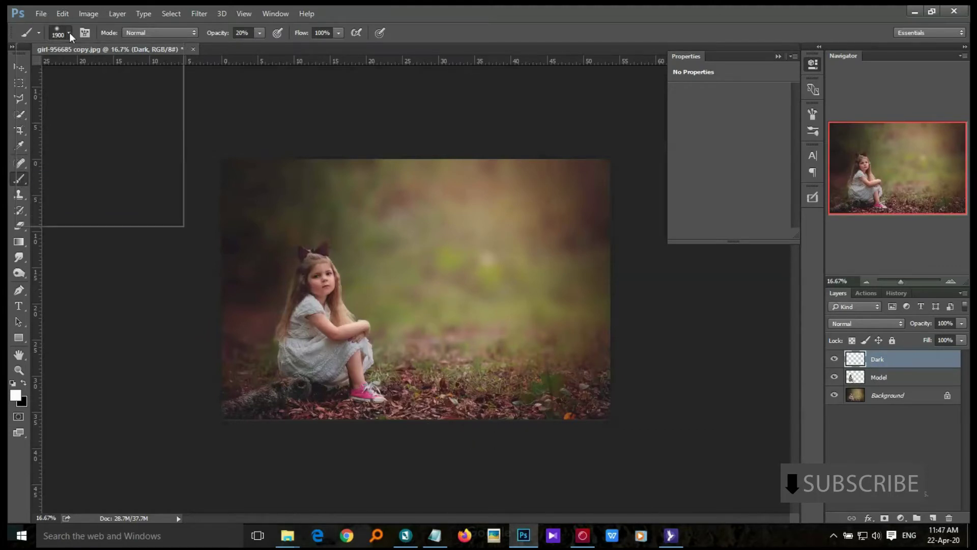
pyautogui.click(70, 32)
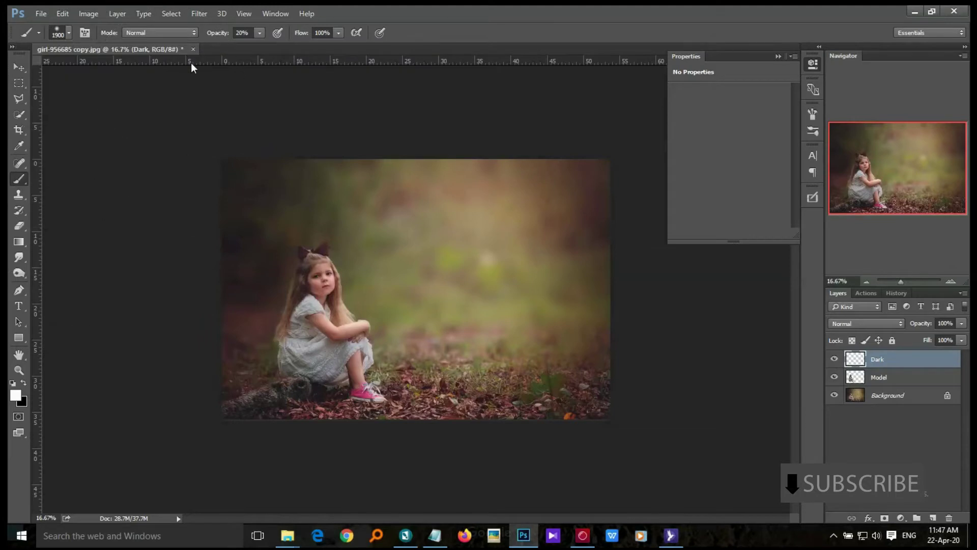
pyautogui.click(241, 32)
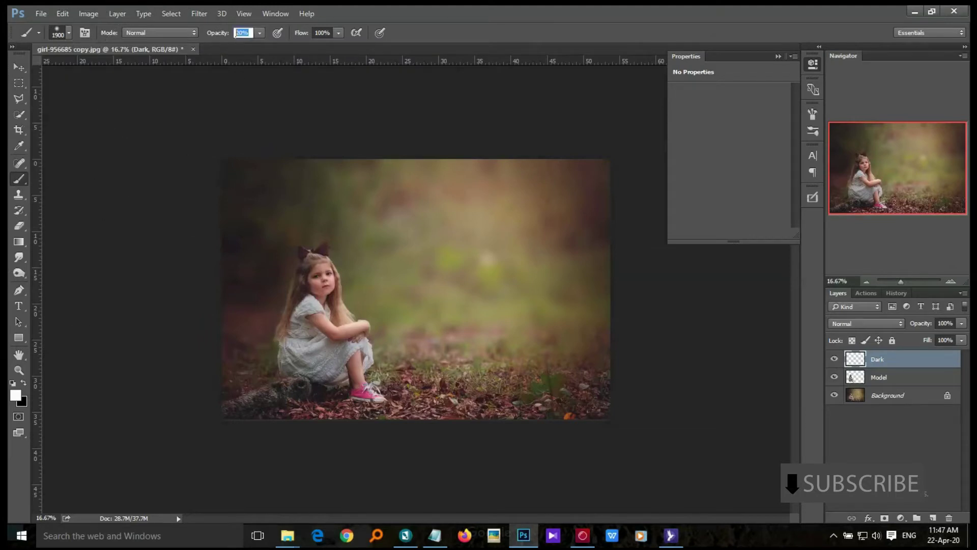
# - Set the foreground colour to #333333 and the Dark layer's blend mode to Overlay
pyautogui.click(15, 397)
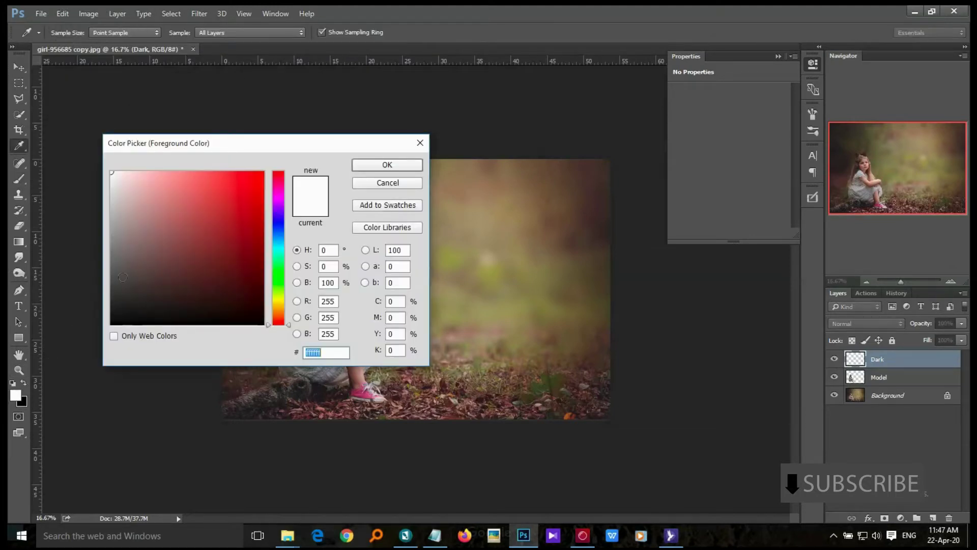
pyautogui.write('333333')
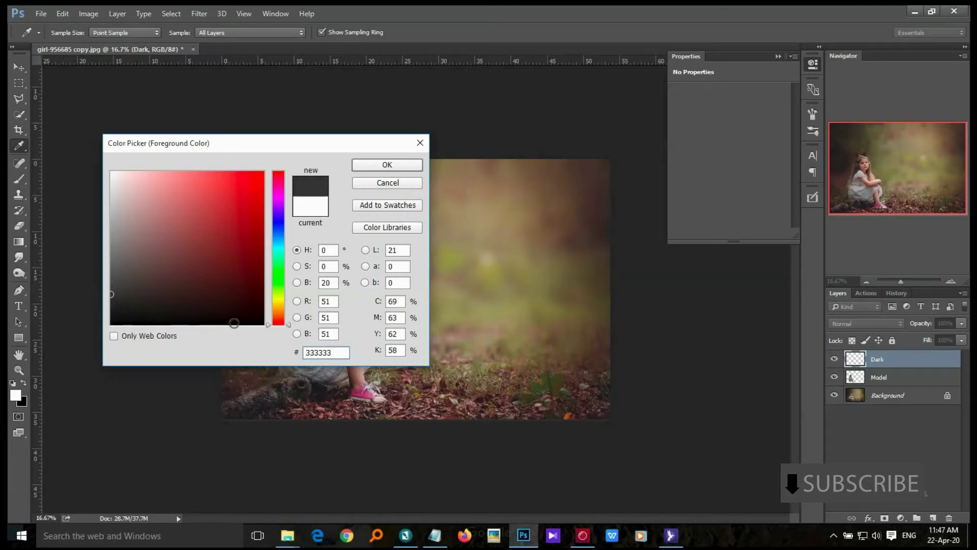
pyautogui.click(387, 165)
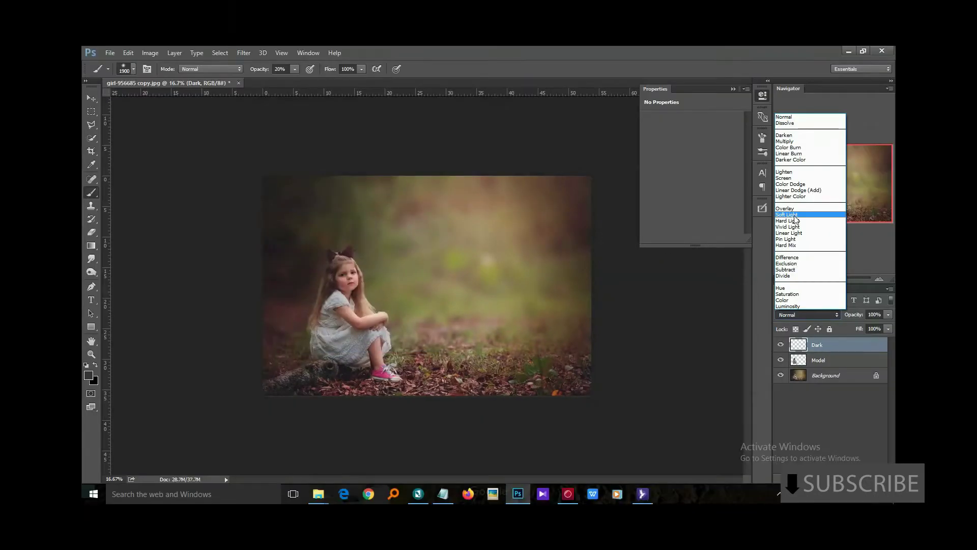
pyautogui.click(785, 209)
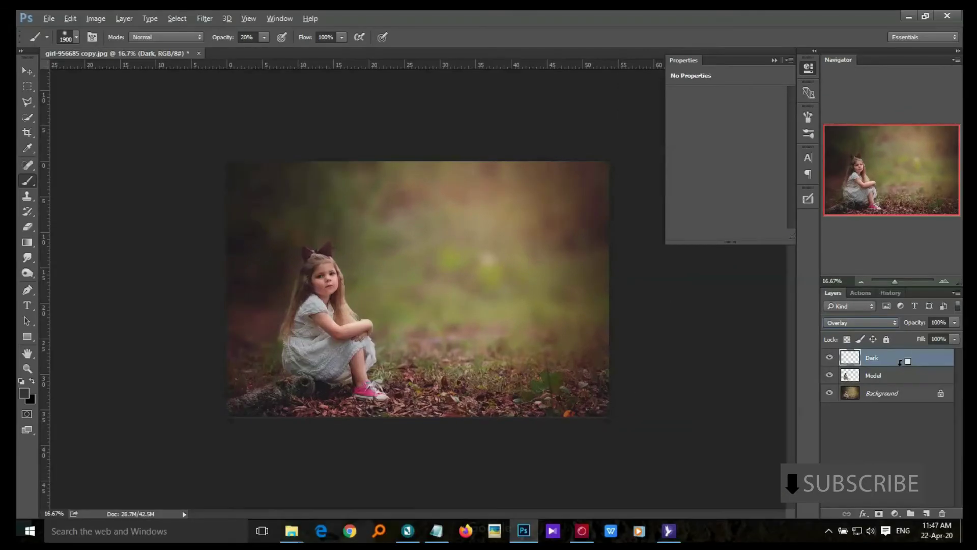
# - Clip the Dark layer to Model and paint soft dark-grey shading over the girl
pyautogui.keyDown('alt'); pyautogui.click(899, 363); pyautogui.keyUp('alt')
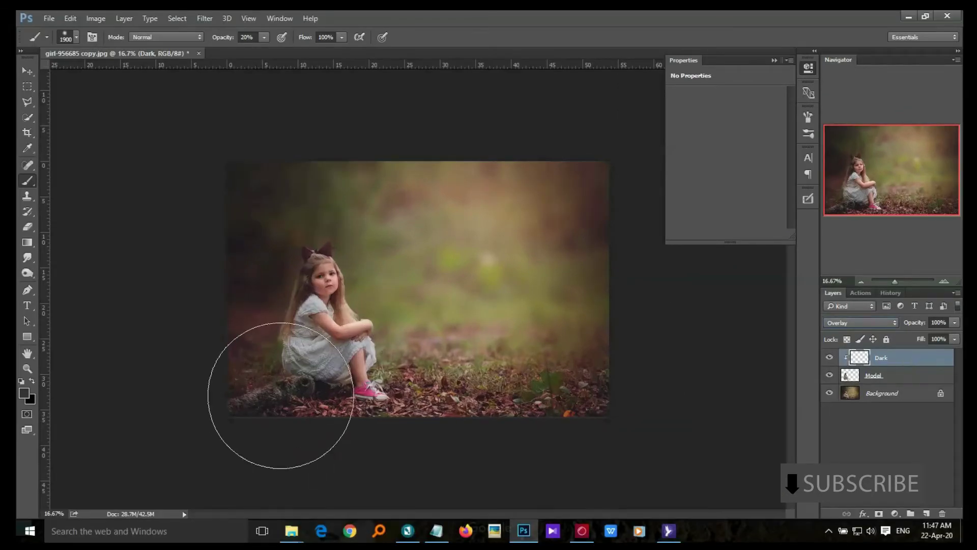
pyautogui.press('[')
pyautogui.press('[')
pyautogui.press('[')
pyautogui.press('[')
pyautogui.press('[')
pyautogui.press('[')
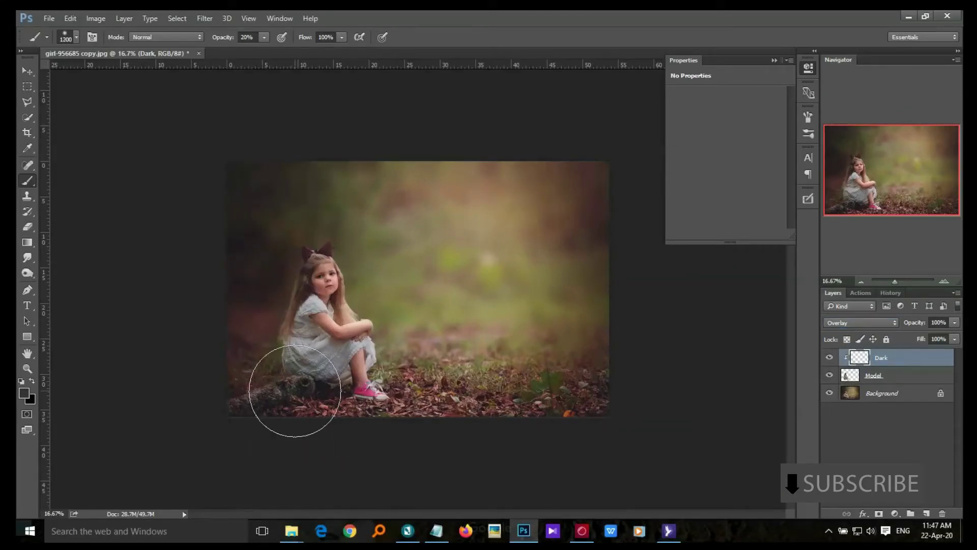
pyautogui.press('[')
pyautogui.press('[')
pyautogui.press('[')
pyautogui.press('[')
pyautogui.press('[')
pyautogui.press('[')
pyautogui.press('[')
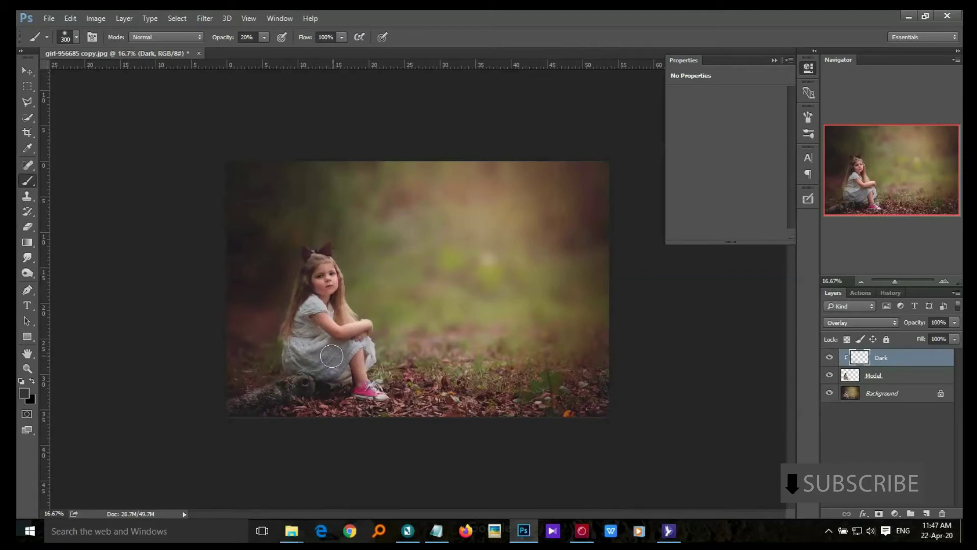
pyautogui.press('[')
pyautogui.press('[')
pyautogui.press('[')
pyautogui.press('[')
pyautogui.press('[')
pyautogui.press('[')
pyautogui.press(']')
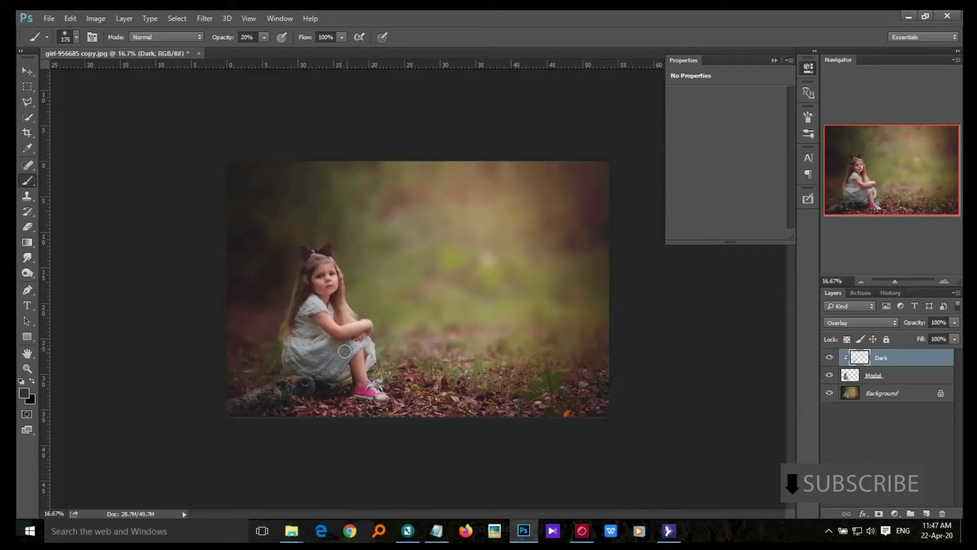
pyautogui.press('[')
pyautogui.press('[')
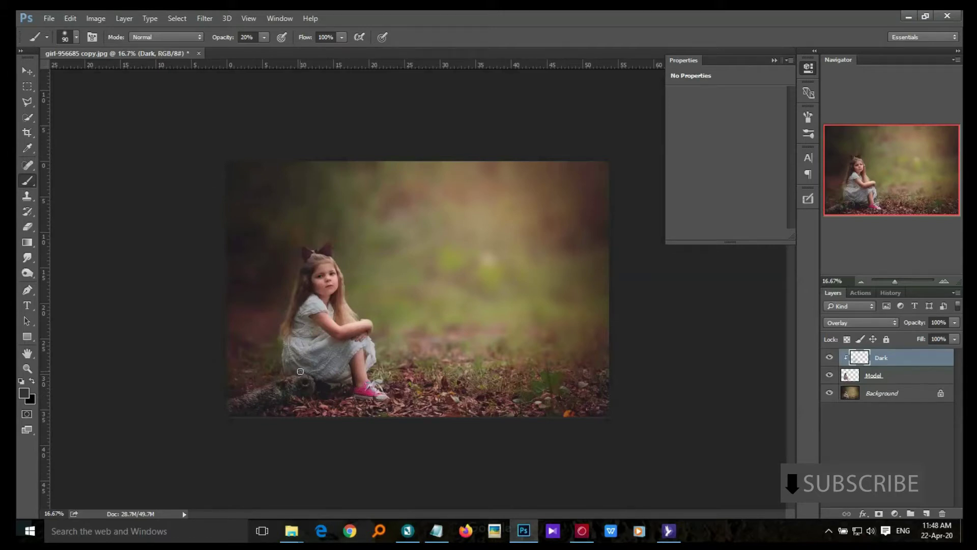
pyautogui.press(']')
pyautogui.press(']')
pyautogui.press(']')
pyautogui.press(']')
pyautogui.press(']')
pyautogui.press('[')
pyautogui.press('[')
pyautogui.press('[')
pyautogui.press(']')
pyautogui.press(']')
pyautogui.press(']')
pyautogui.press(']')
pyautogui.press(']')
# - Toggle the Dark layer's visibility to compare the girl with and without shading
pyautogui.click(830, 358)
pyautogui.click(831, 358)
pyautogui.click(830, 358)
pyautogui.click(830, 358)
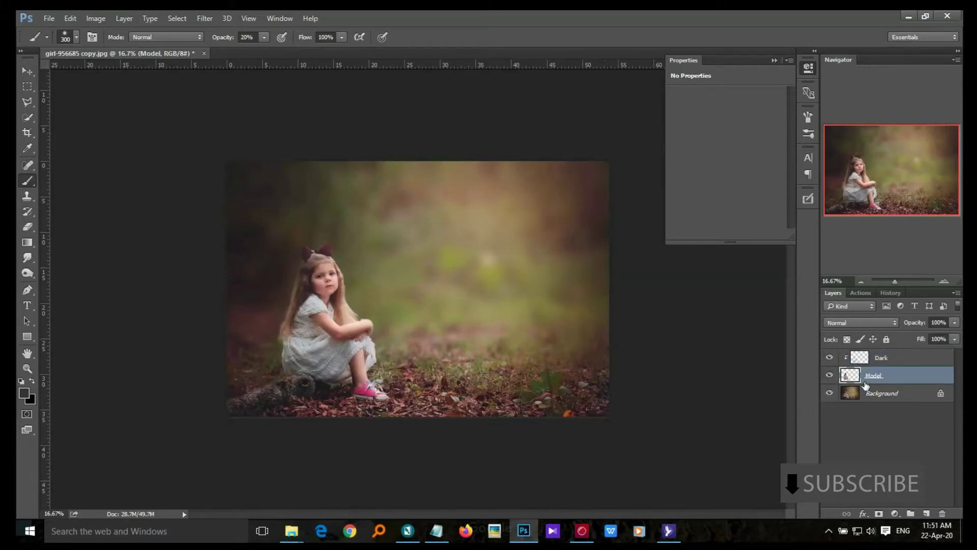
# - Add a Curves 1 adjustment above the Background and pull the curve down to darken the forest
pyautogui.click(882, 398)
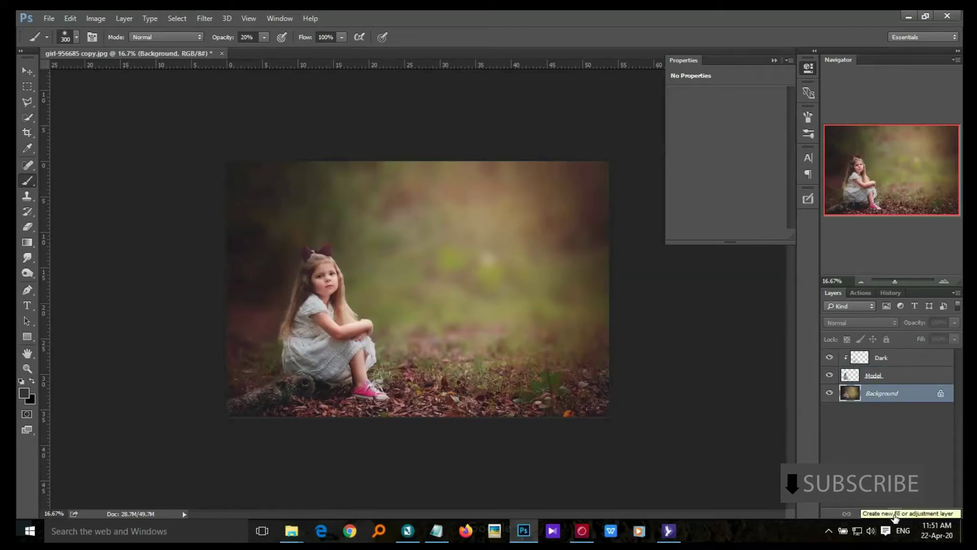
pyautogui.click(895, 515)
pyautogui.click(842, 328)
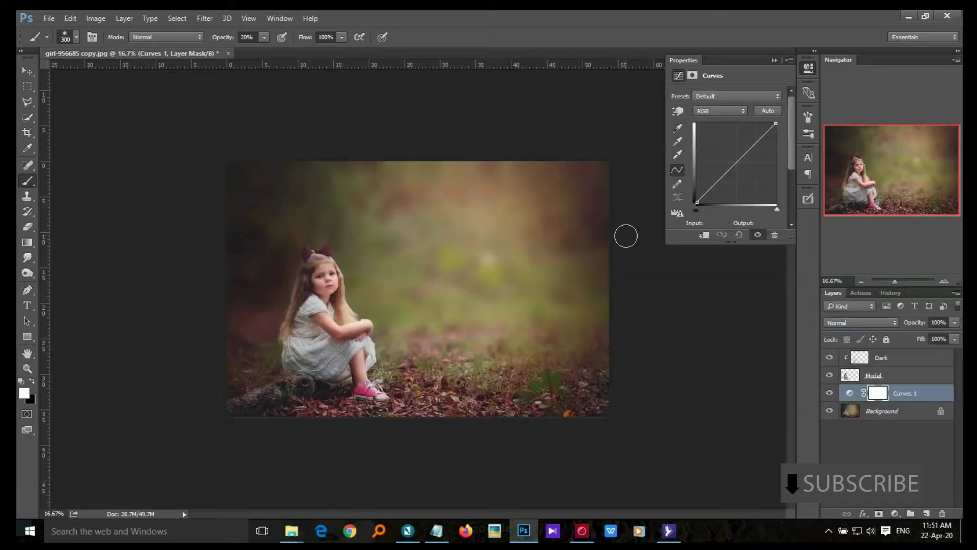
pyautogui.moveTo(738, 160); pyautogui.dragTo(731, 161)
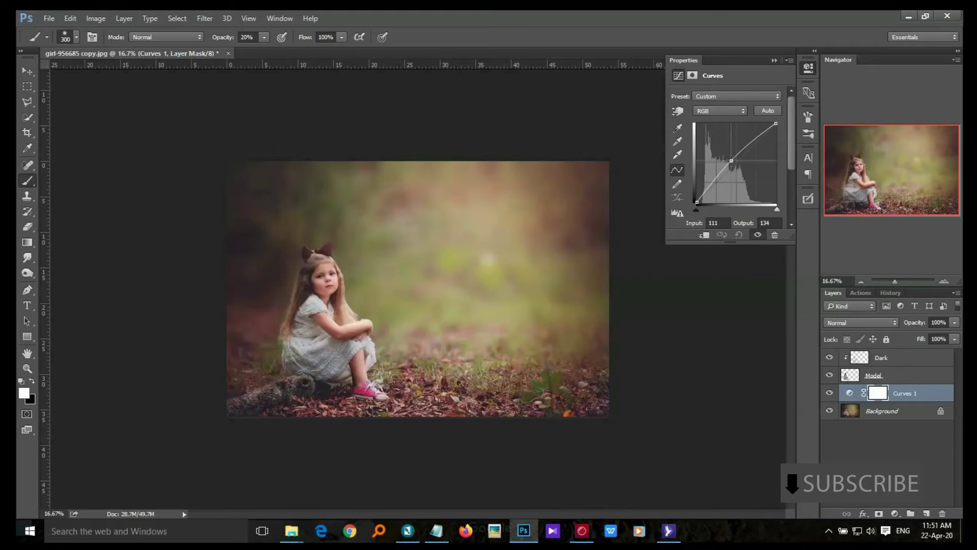
pyautogui.moveTo(732, 161); pyautogui.dragTo(743, 166)
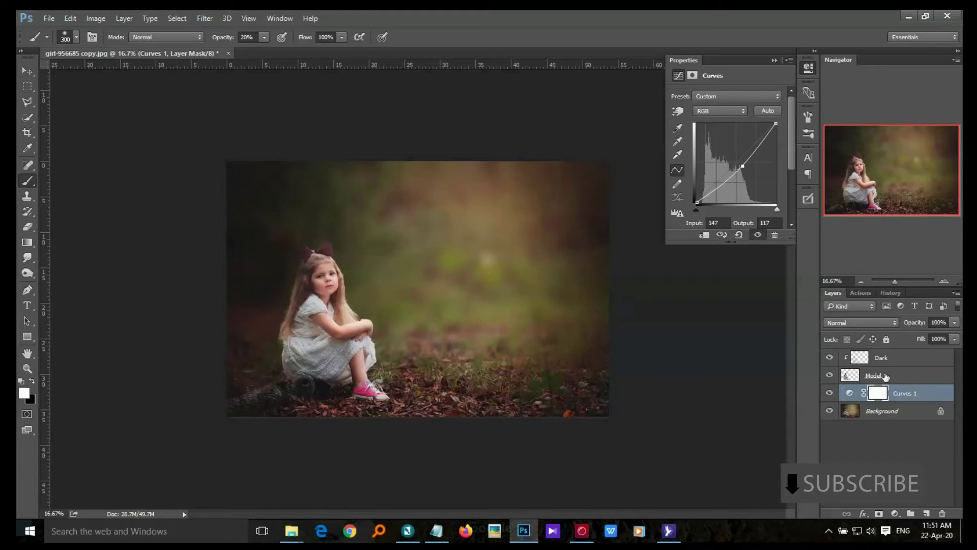
pyautogui.click(886, 378)
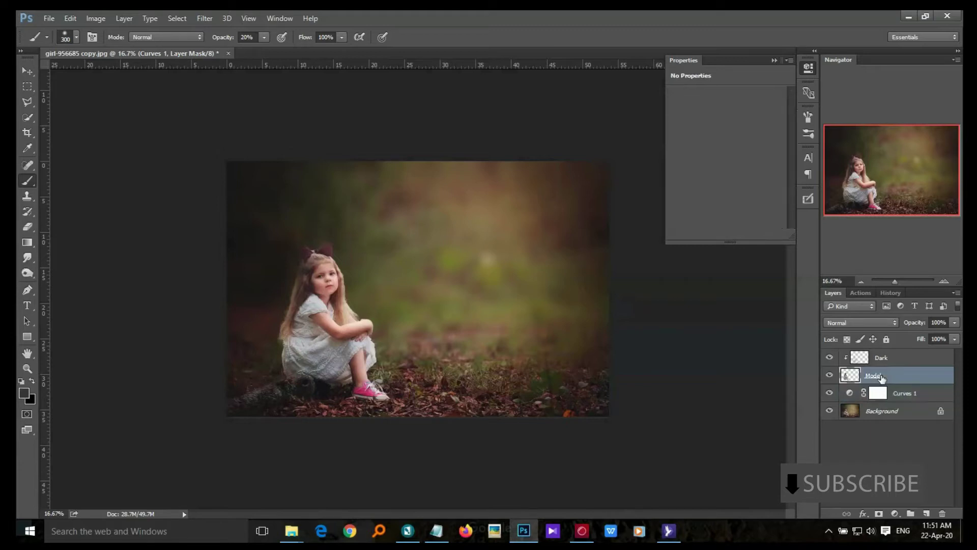
# - Add a Curves 2 adjustment above Model, lifting the RGB midpoint slightly to brighten the girl
pyautogui.click(895, 513)
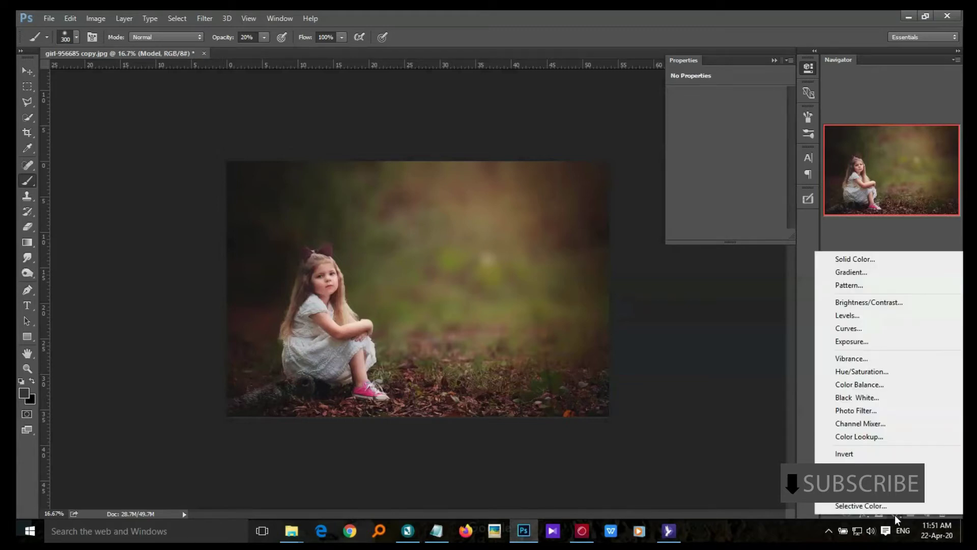
pyautogui.click(859, 329)
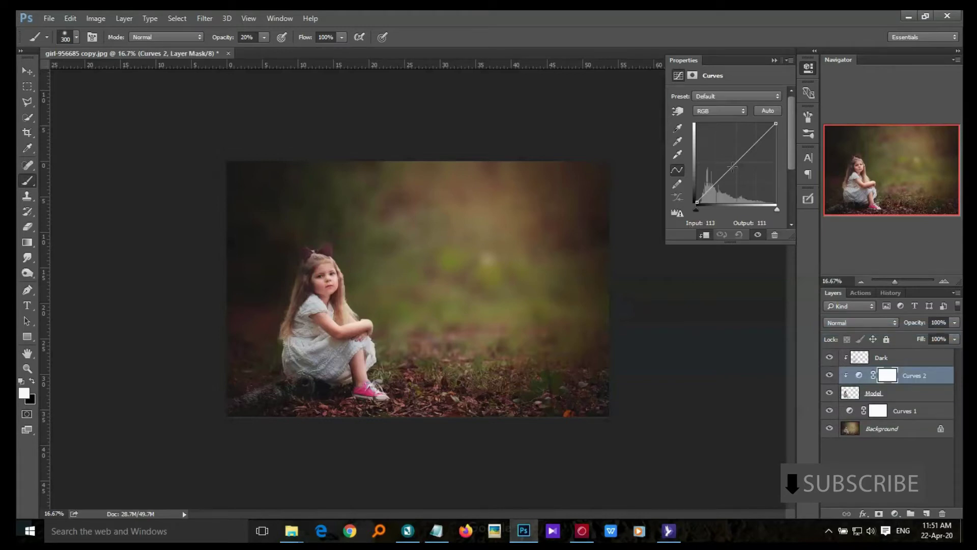
pyautogui.moveTo(733, 167); pyautogui.dragTo(730, 166)
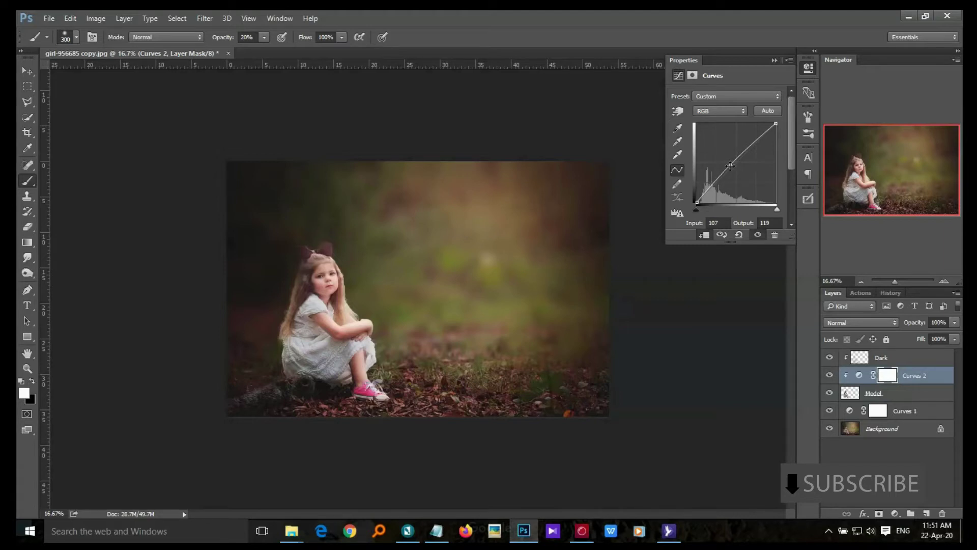
pyautogui.moveTo(730, 166); pyautogui.dragTo(731, 166)
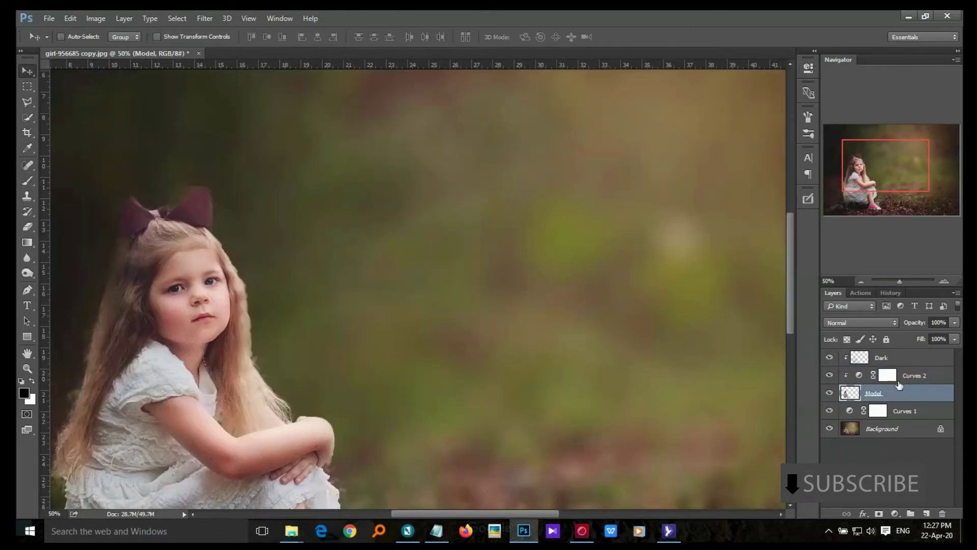
# - Merge the Model, Curves 2 and Dark layers into one layer
pyautogui.keyDown('shift'); pyautogui.click(912, 375); pyautogui.keyUp('shift')
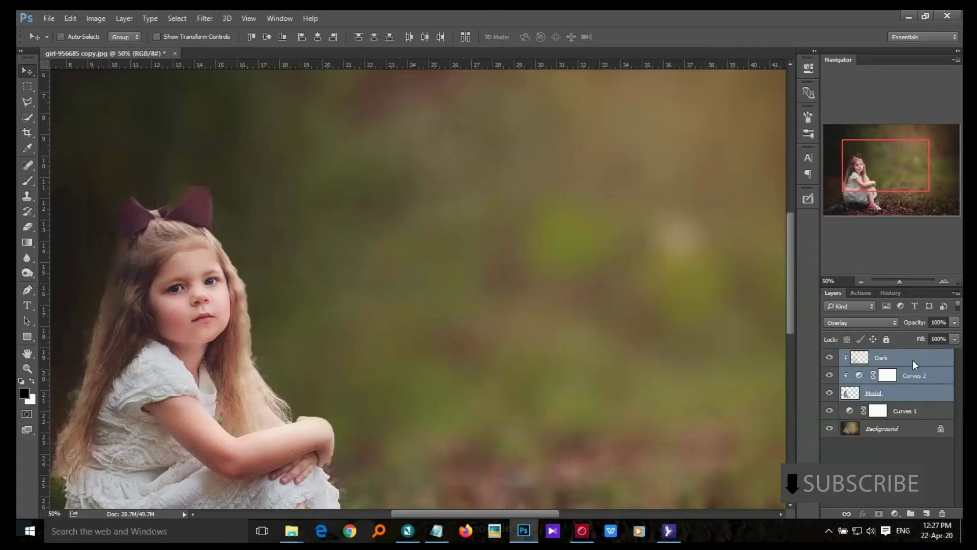
pyautogui.rightClick(912, 359)
pyautogui.click(695, 404)
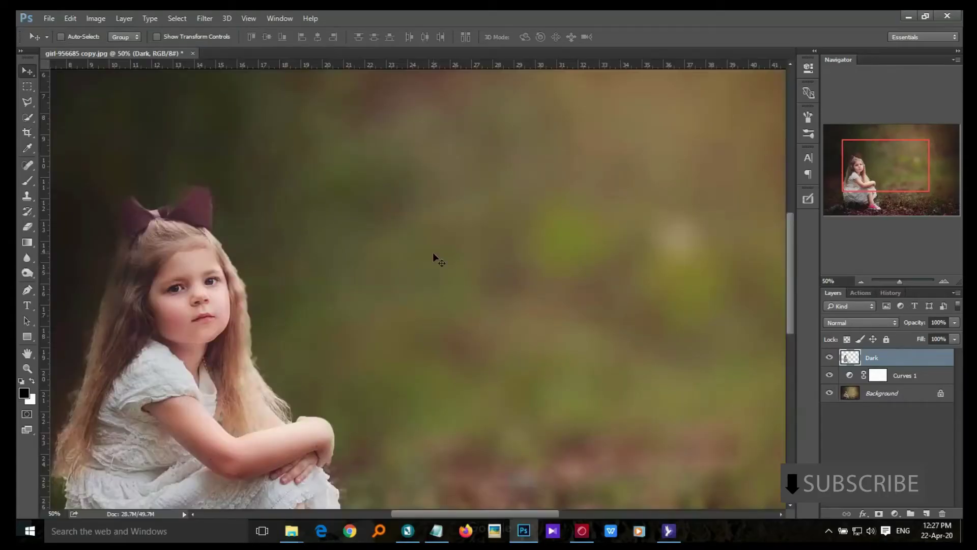
# - Set the Eraser to a soft round brush with 41% hardness
pyautogui.click(27, 227)
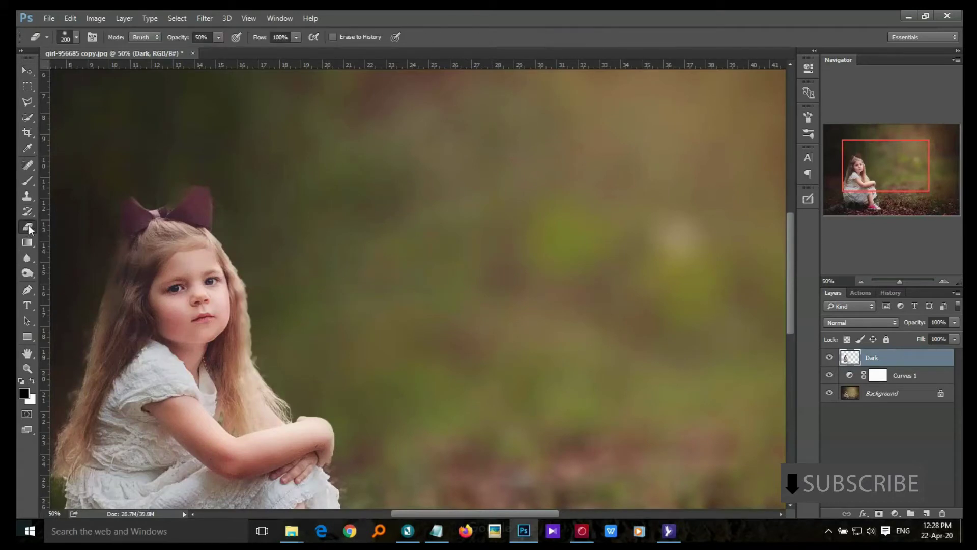
pyautogui.click(75, 38)
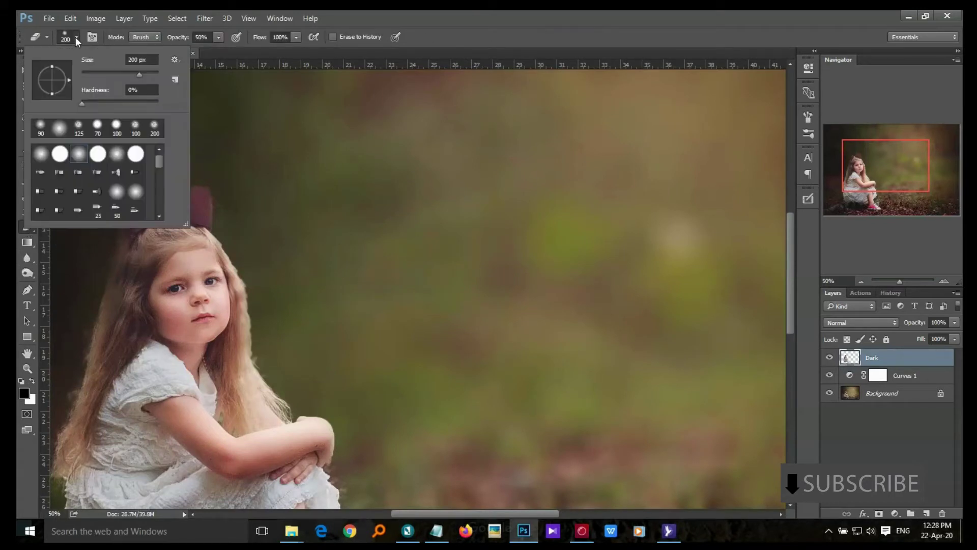
pyautogui.click(82, 159)
pyautogui.moveTo(83, 103); pyautogui.dragTo(113, 103)
pyautogui.press('Return')
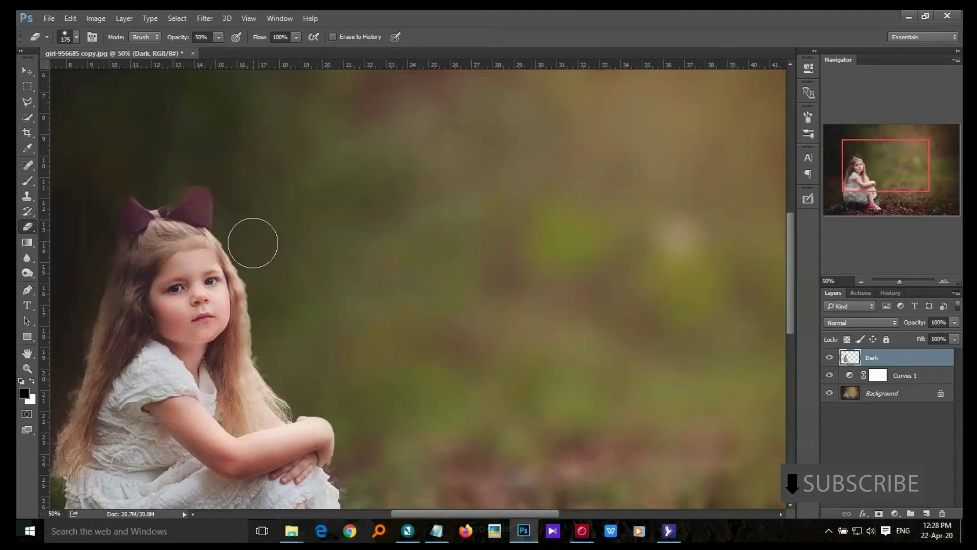
# - Shrink the eraser to 45 px at 100% opacity and erase the fringe along the hair edge
pyautogui.press('[')
pyautogui.press('[')
pyautogui.press('[')
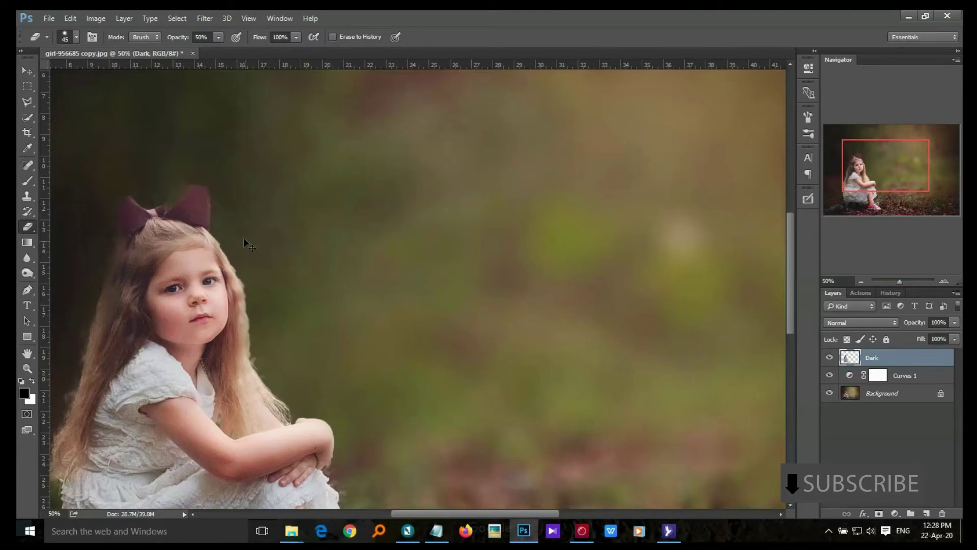
pyautogui.hotkey('ctrl', '+')
pyautogui.click(218, 37)
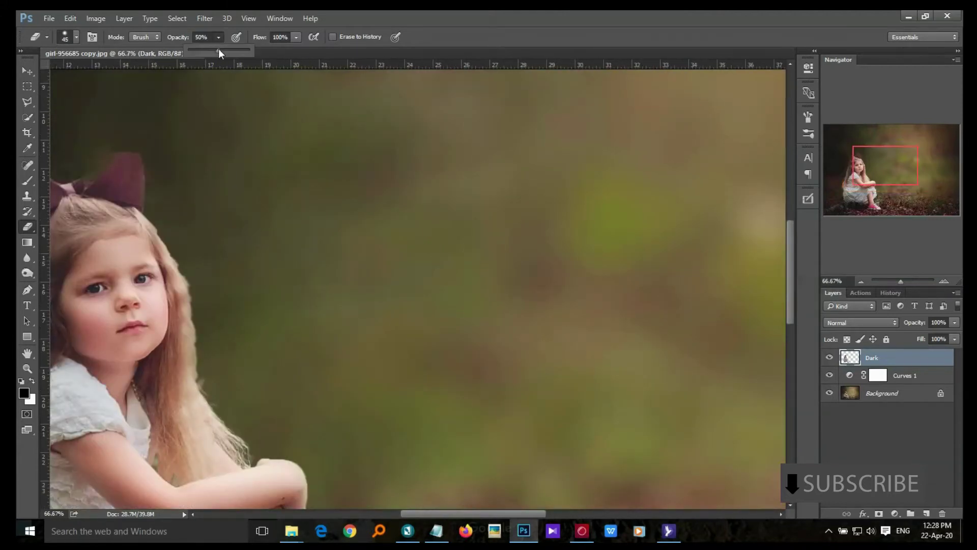
pyautogui.moveTo(218, 50); pyautogui.dragTo(249, 51)
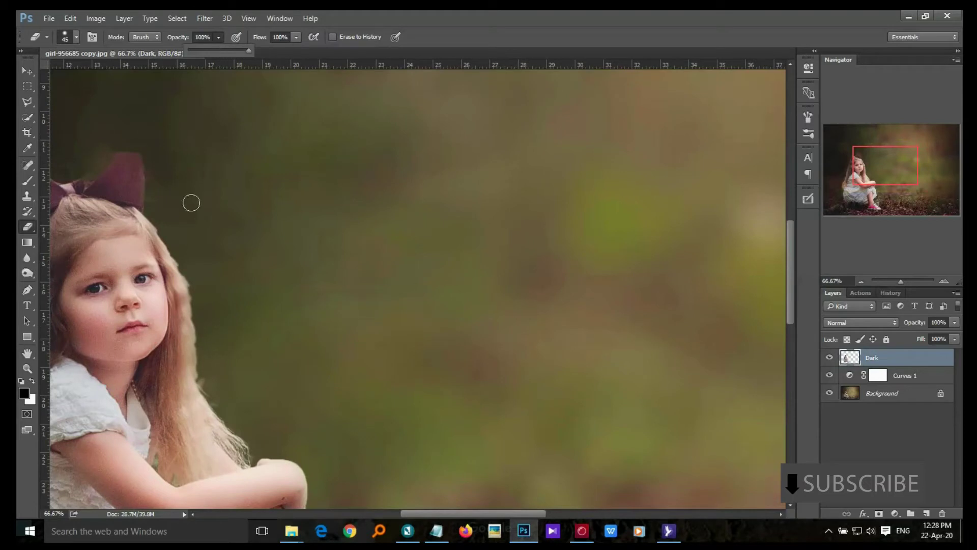
pyautogui.click(160, 223)
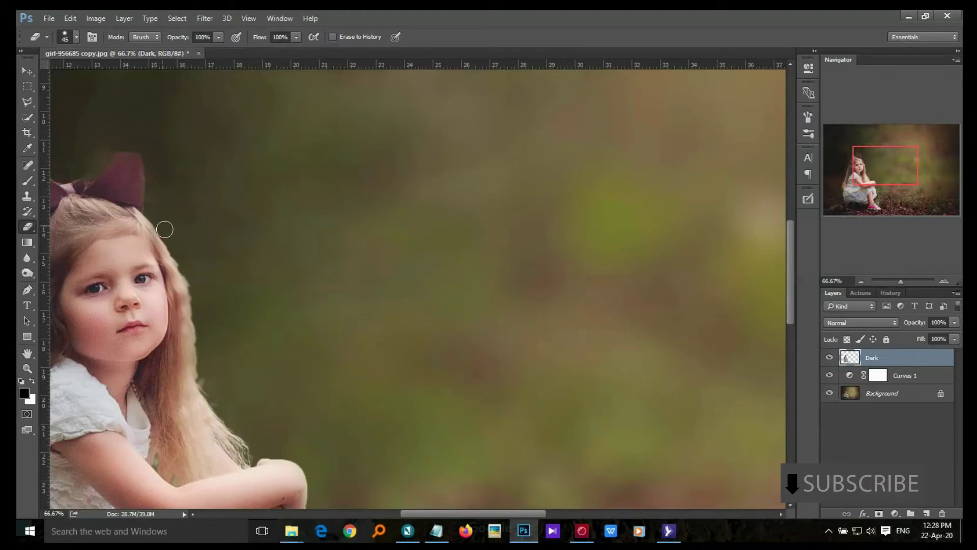
pyautogui.moveTo(164, 229); pyautogui.dragTo(184, 264)
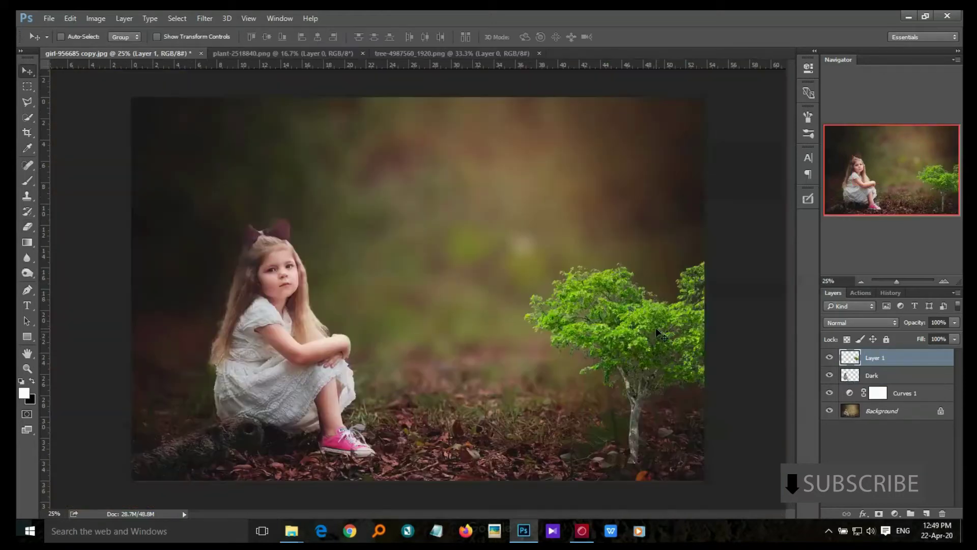
# - Scale the tree to about 224%, place it in the upper-right corner, and open it in Camera Raw
pyautogui.hotkey('ctrl', 't')
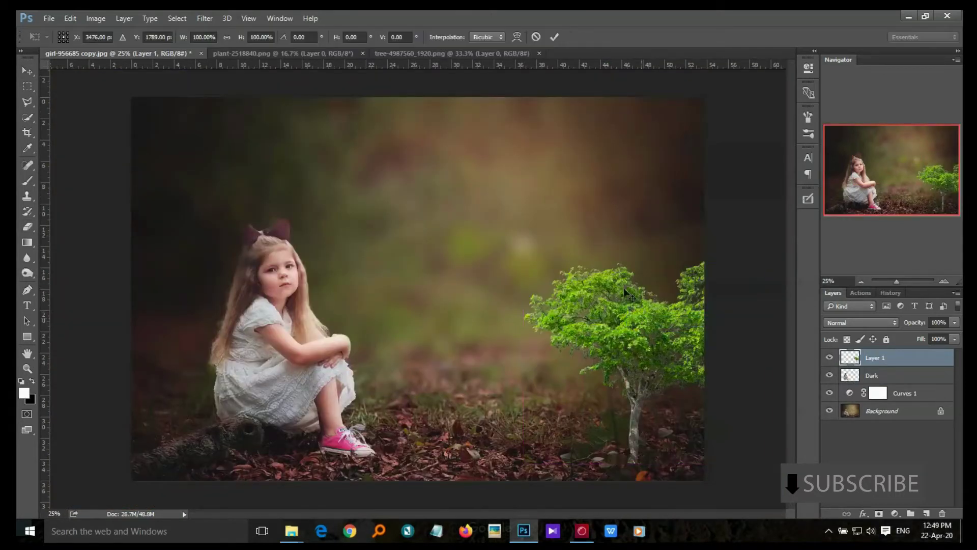
pyautogui.moveTo(524, 263)
pyautogui.mouseDown()
pyautogui.moveTo(464, 136)
pyautogui.moveTo(415, 73)
pyautogui.mouseUp()
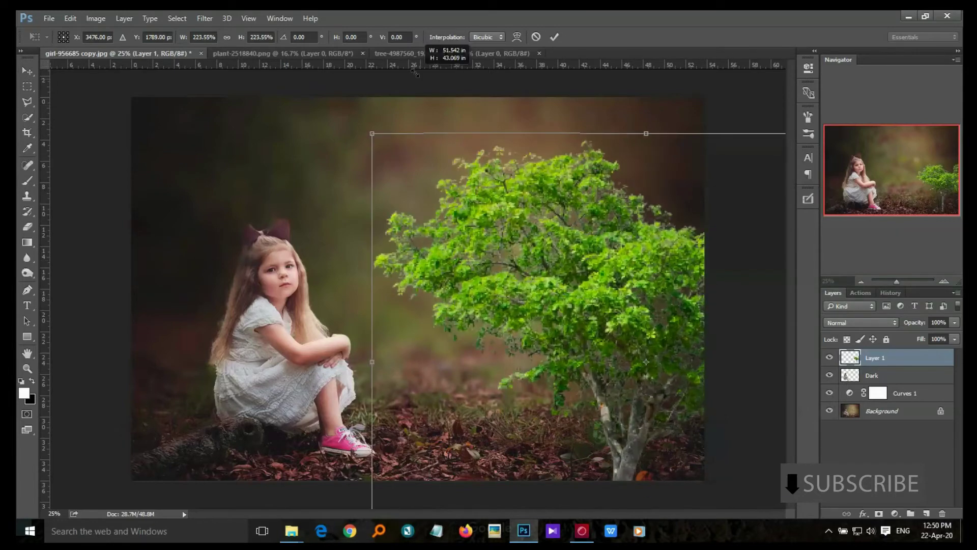
pyautogui.moveTo(646, 301)
pyautogui.mouseDown()
pyautogui.moveTo(752, 220)
pyautogui.moveTo(749, 202)
pyautogui.mouseUp()
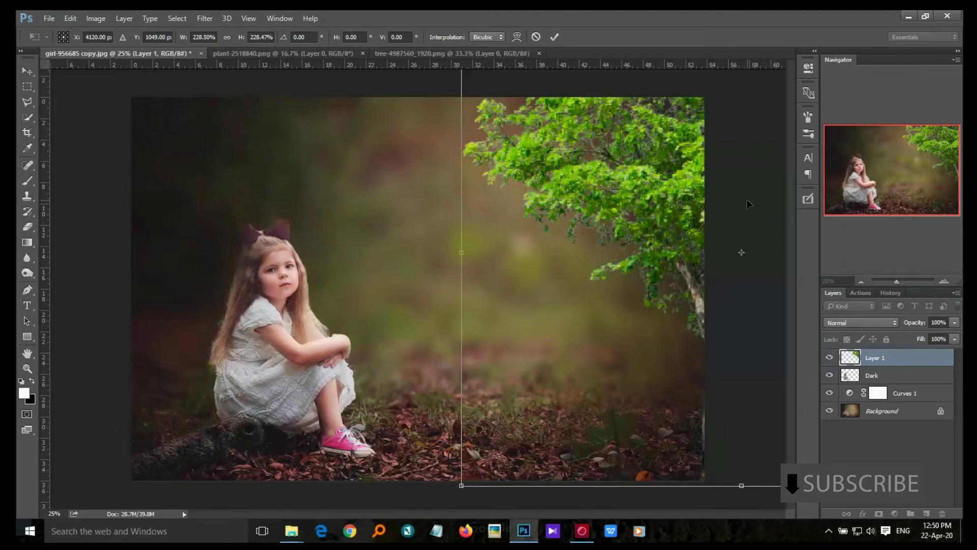
pyautogui.press('Return')
pyautogui.click(205, 19)
pyautogui.click(240, 87)
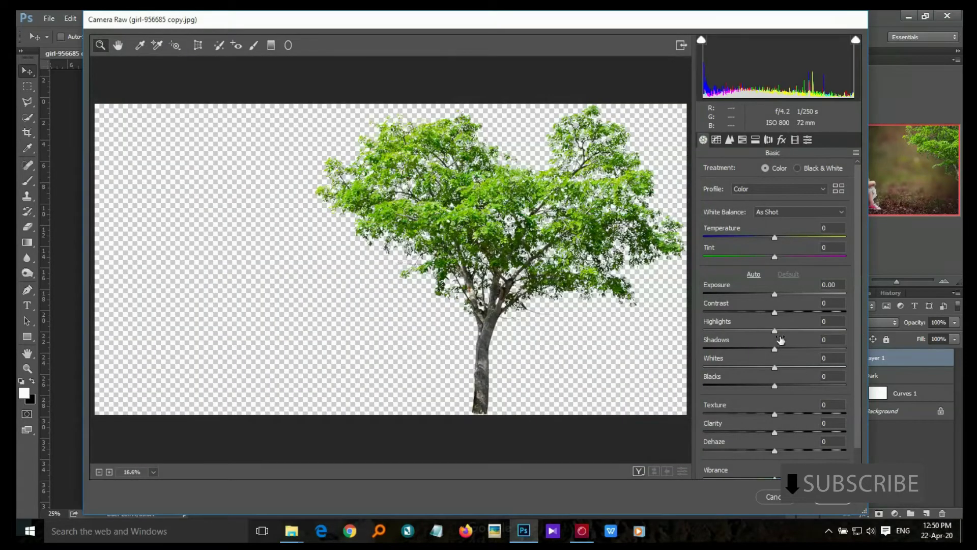
# - In Camera Raw, set Highlights -100, Whites -89 and Green Primary Saturation -68, then apply
pyautogui.moveTo(775, 330); pyautogui.dragTo(670, 325)
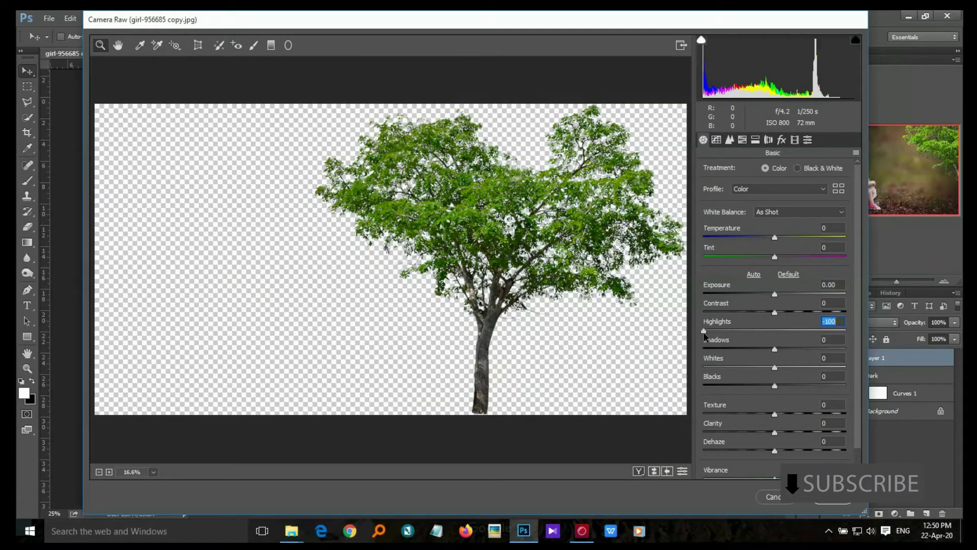
pyautogui.moveTo(775, 367); pyautogui.dragTo(713, 367)
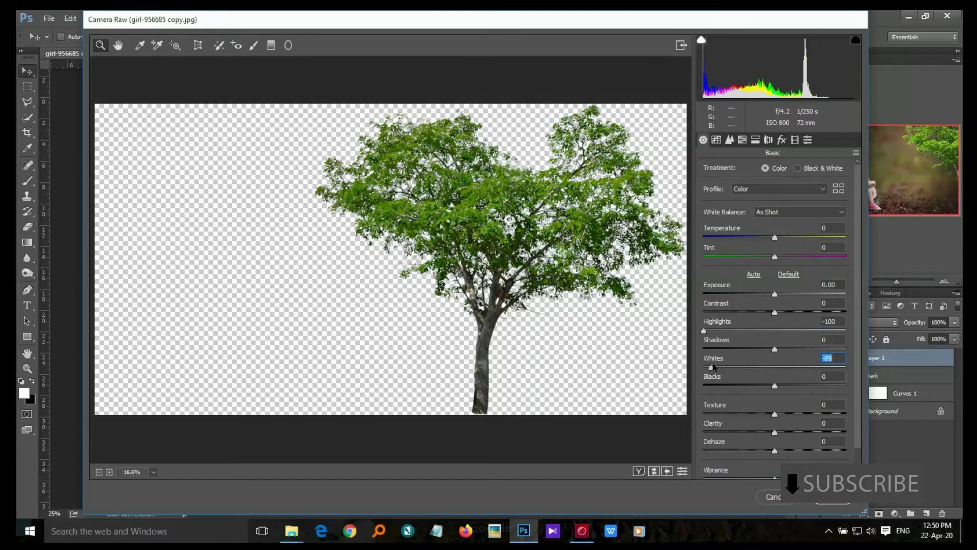
pyautogui.click(795, 141)
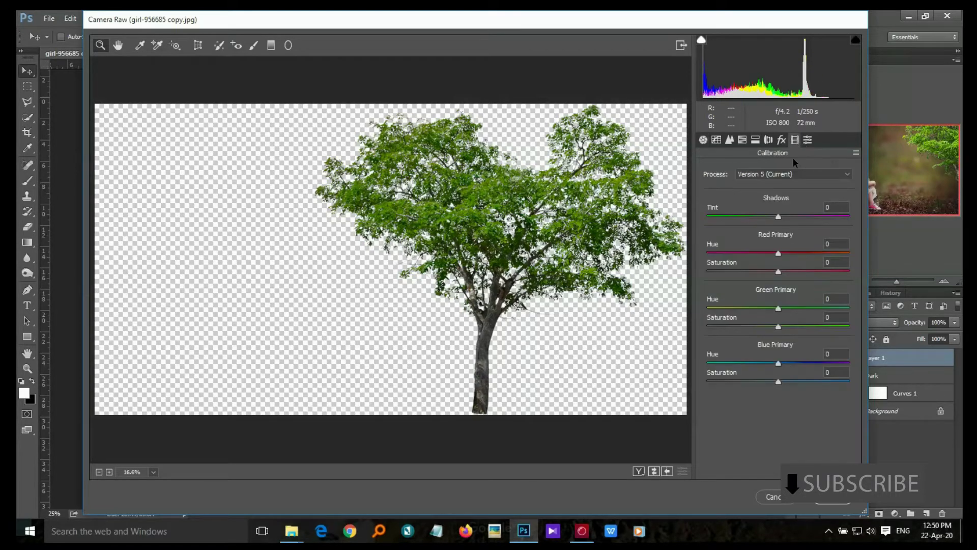
pyautogui.moveTo(778, 326); pyautogui.dragTo(731, 326)
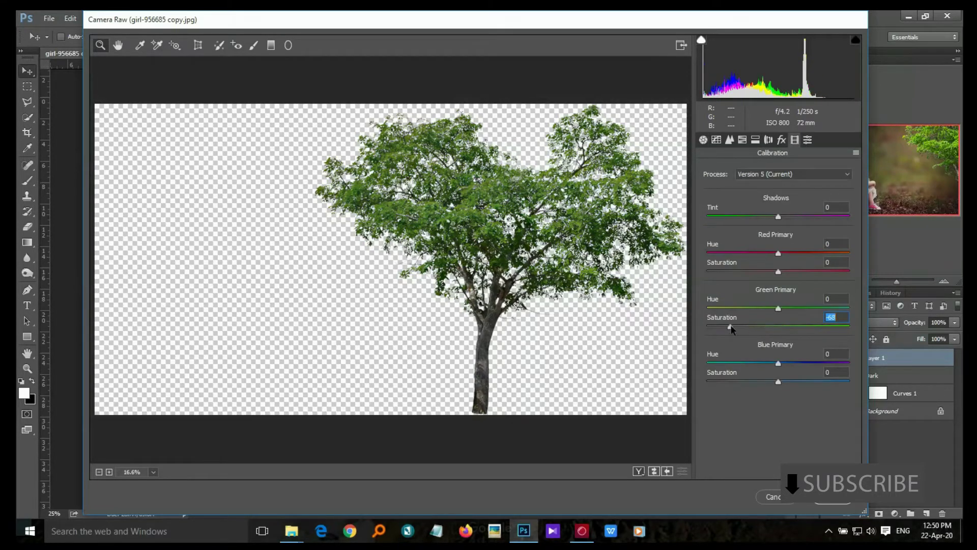
pyautogui.click(833, 496)
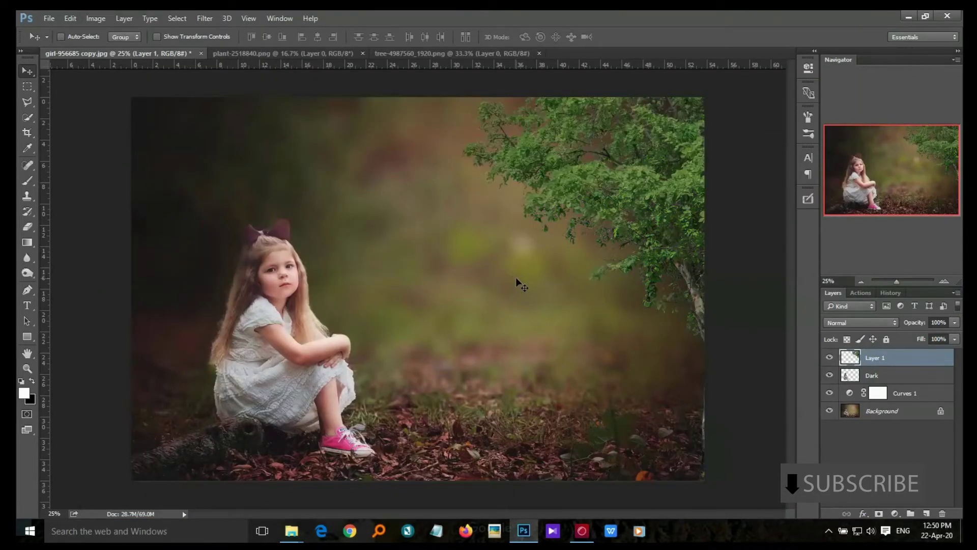
# - Nudge the tree slightly upward and duplicate its layer
pyautogui.hotkey('ctrl', '-')
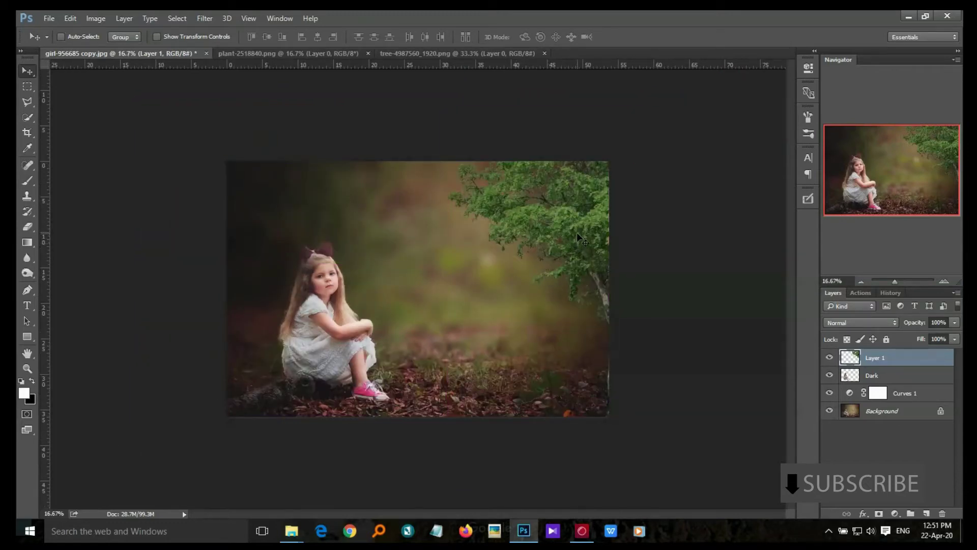
pyautogui.moveTo(577, 233)
pyautogui.mouseDown()
pyautogui.moveTo(580, 218)
pyautogui.moveTo(582, 229)
pyautogui.mouseUp()
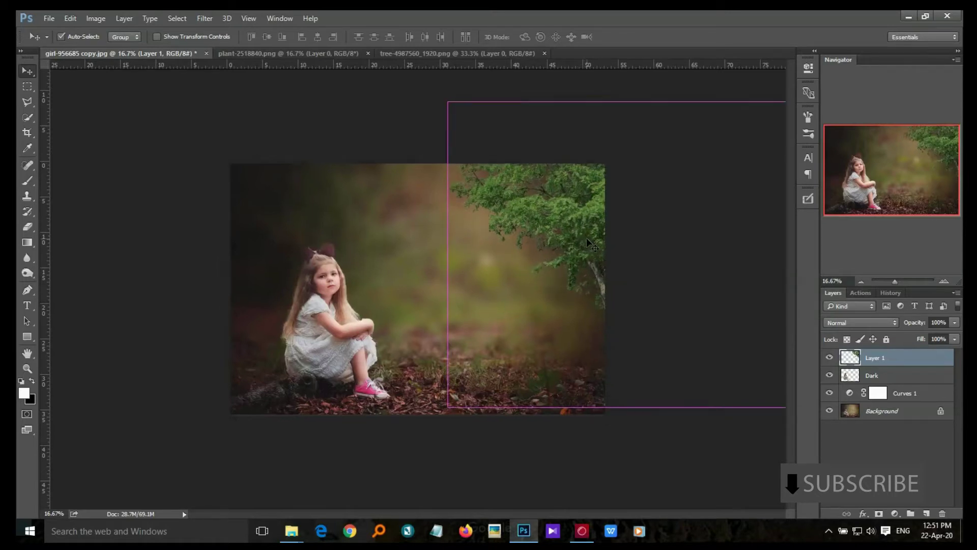
pyautogui.hotkey('ctrl', '-')
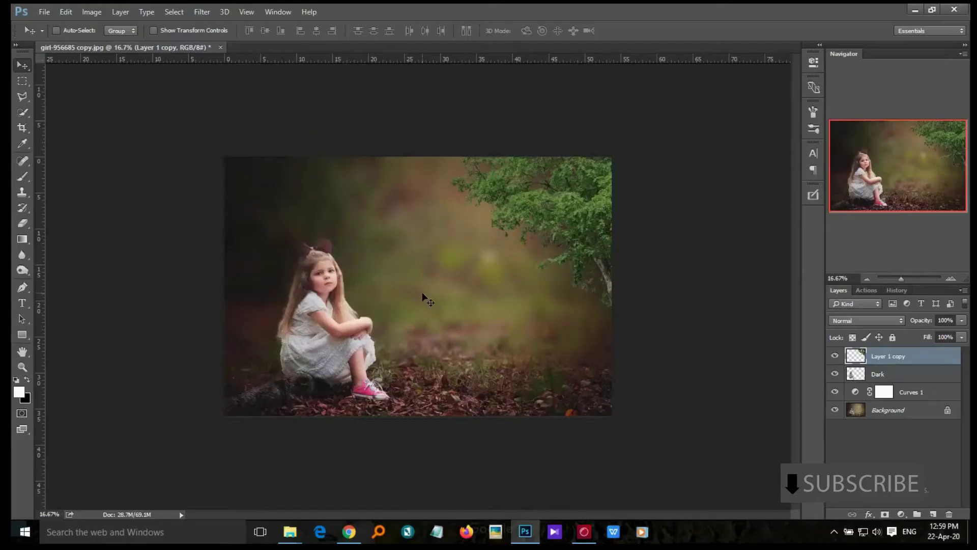
pyautogui.rightClick(888, 358)
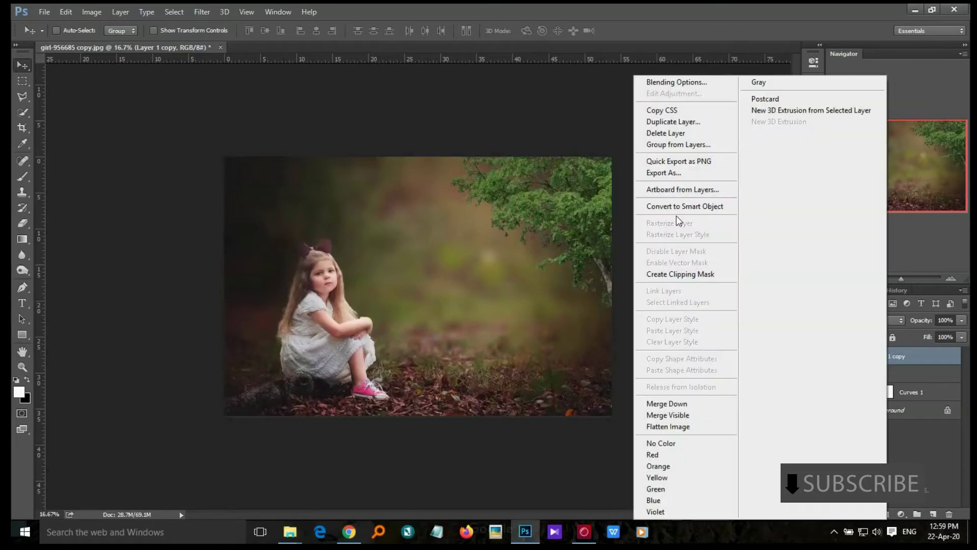
pyautogui.click(673, 122)
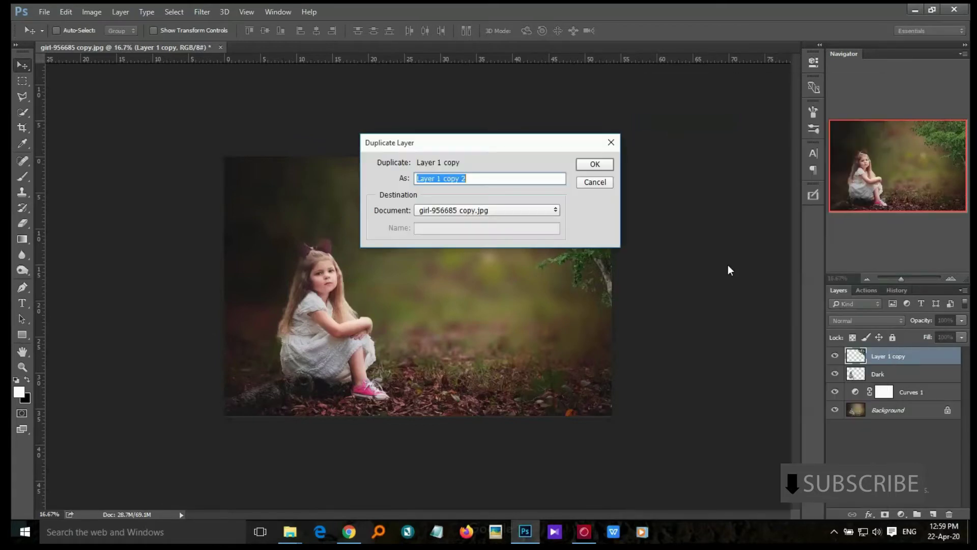
pyautogui.click(603, 165)
# - Rename the two tree layers Lower and Upper, then select Lower
pyautogui.doubleClick(893, 375)
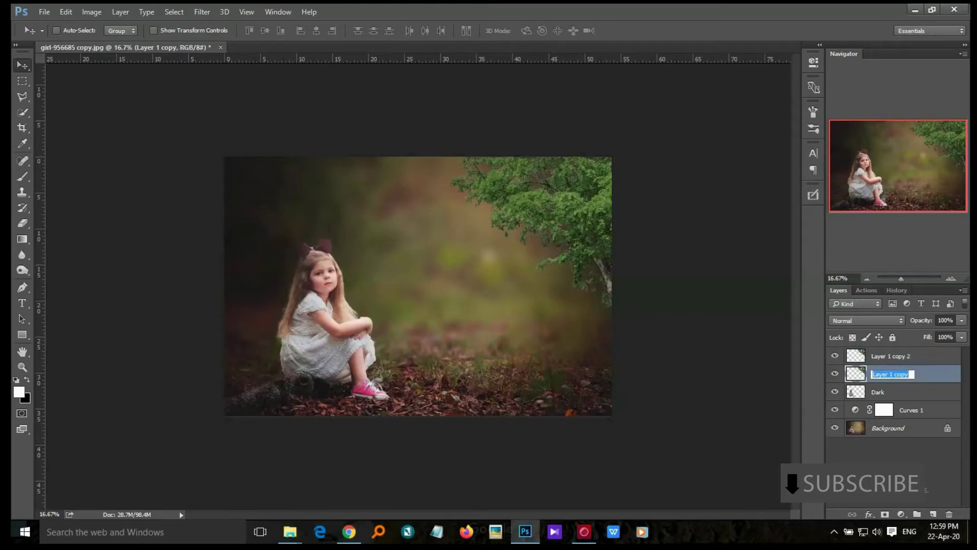
pyautogui.write('Low')
pyautogui.write('er')
pyautogui.press('Return')
pyautogui.doubleClick(898, 356)
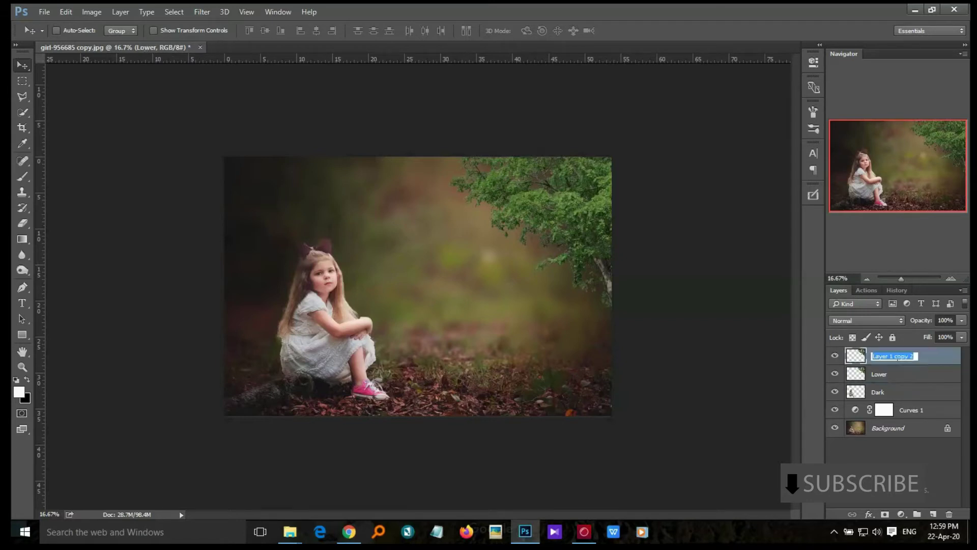
pyautogui.write('U')
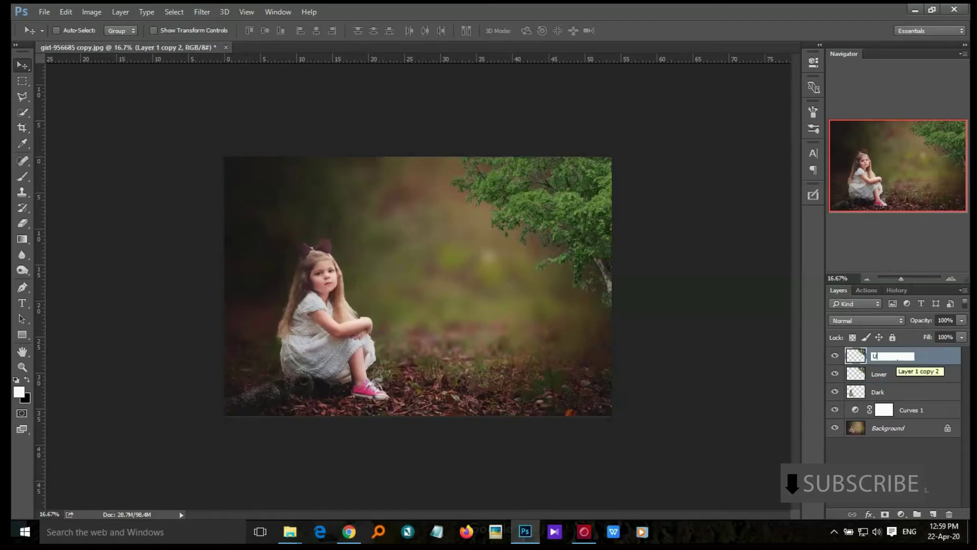
pyautogui.write('pper')
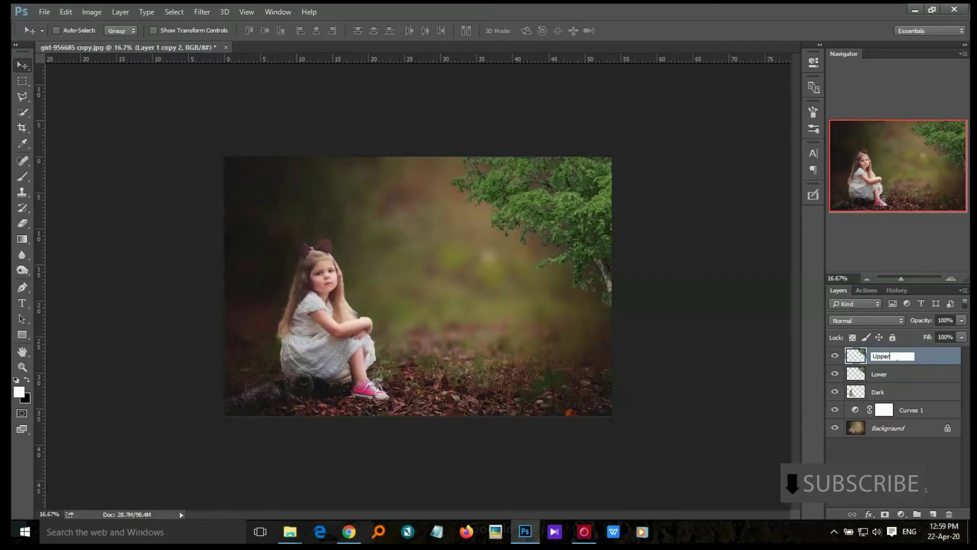
pyautogui.press('Return')
pyautogui.click(885, 377)
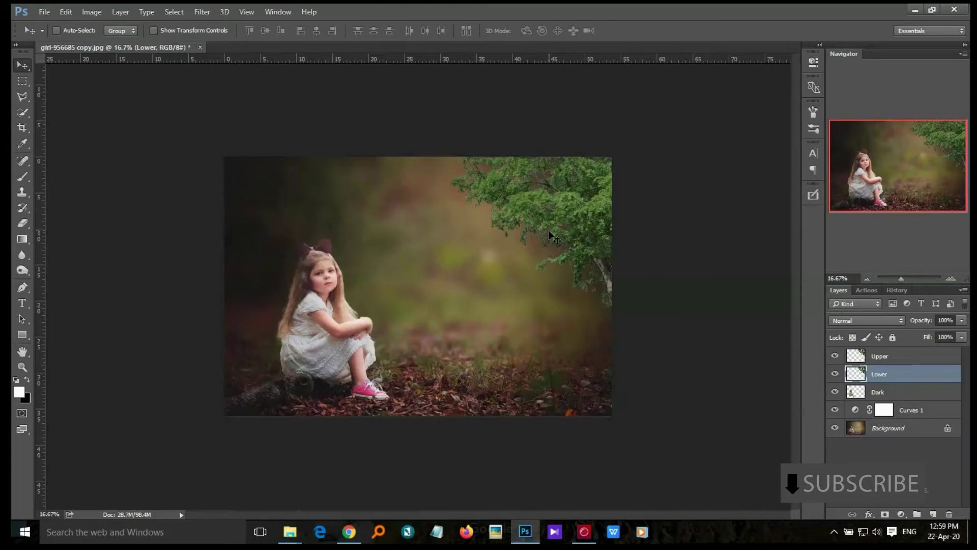
# - Apply a 20-pixel Gaussian Blur to the Lower tree and shift it down in the frame
pyautogui.moveTo(548, 229); pyautogui.dragTo(549, 240)
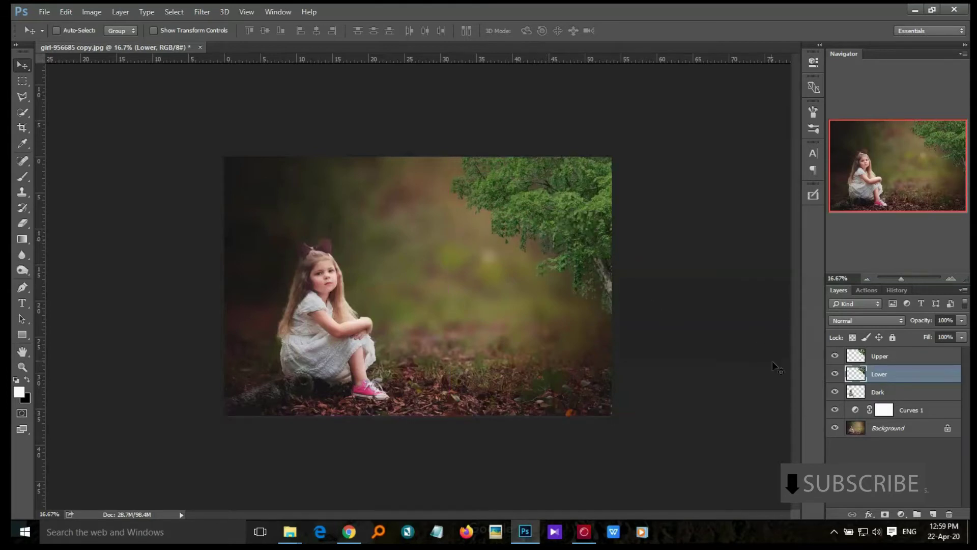
pyautogui.click(193, 12)
pyautogui.moveTo(207, 144)
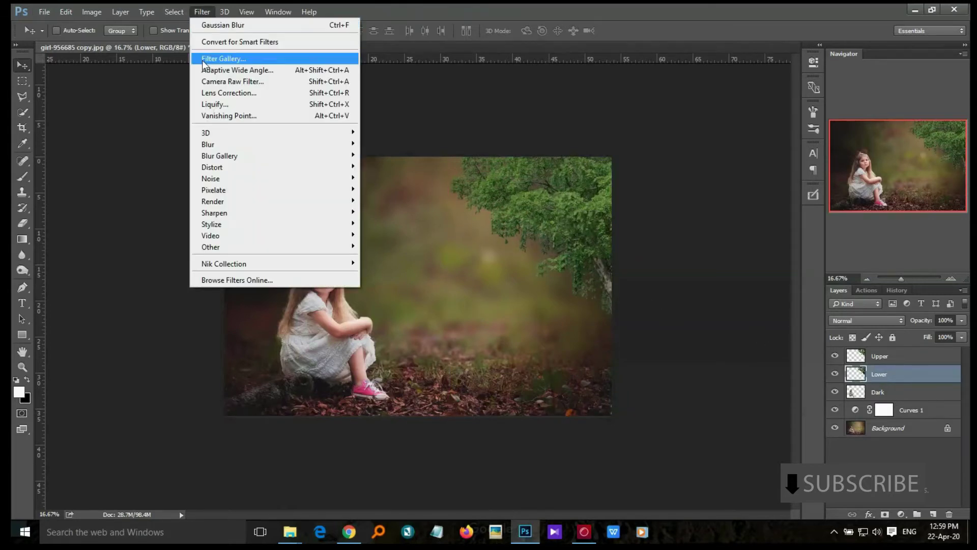
pyautogui.click(391, 190)
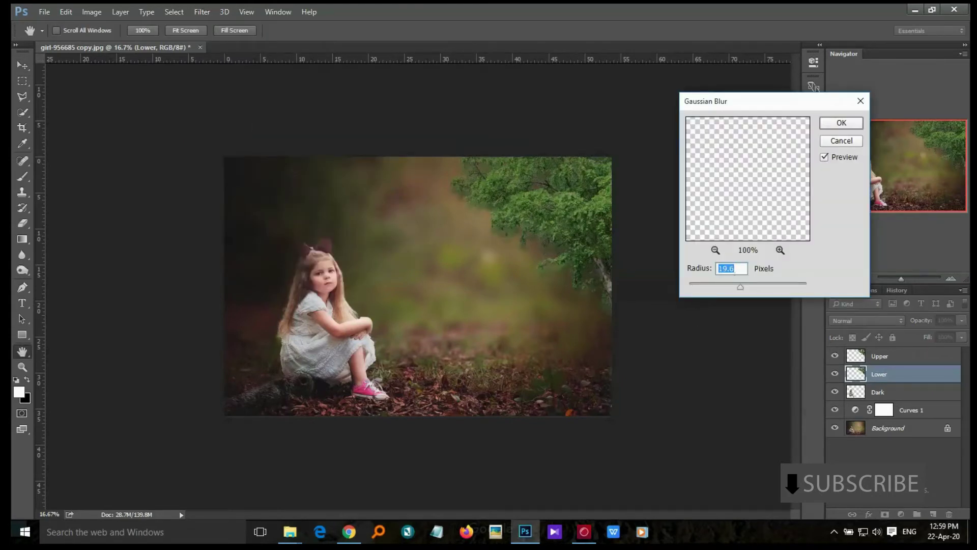
pyautogui.write('20')
pyautogui.click(834, 125)
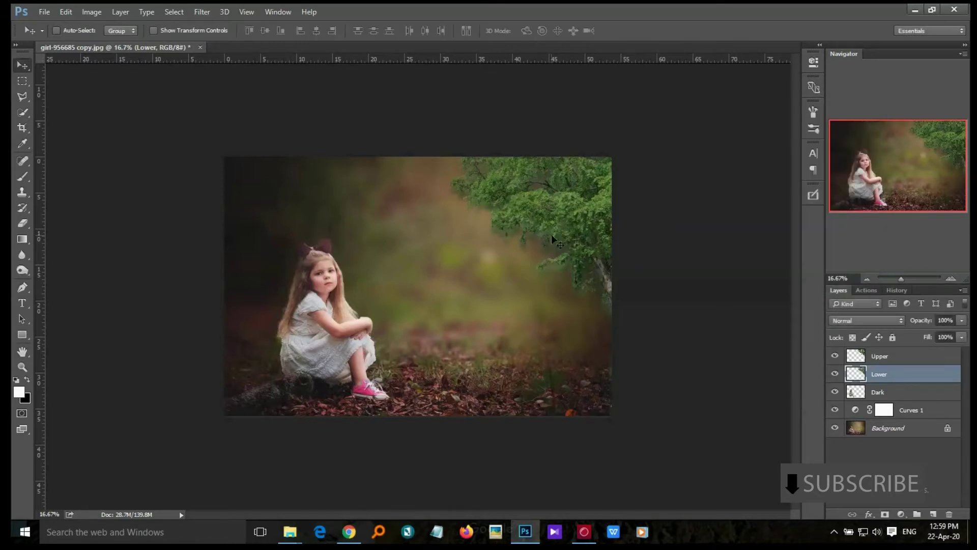
pyautogui.moveTo(551, 234); pyautogui.dragTo(551, 253)
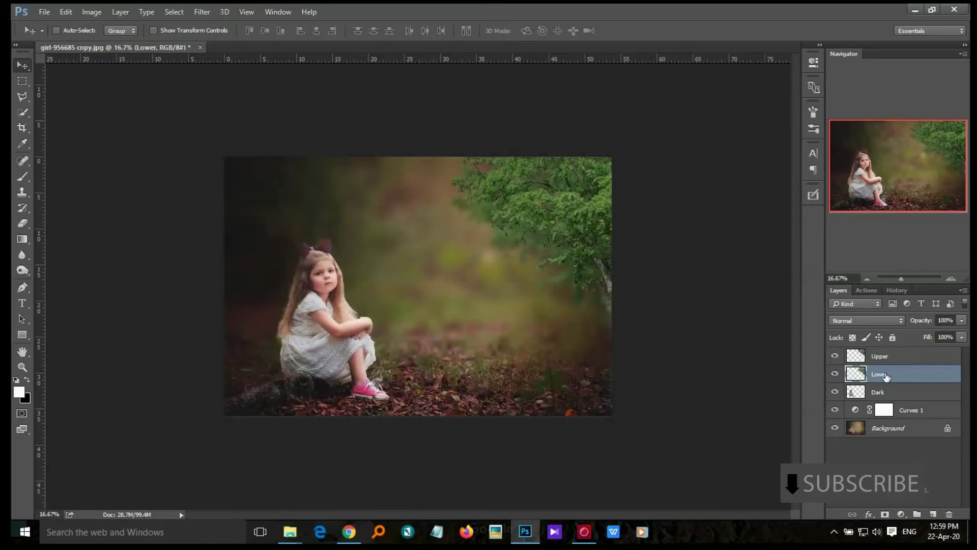
# - Duplicate the Lower layer as a new layer named New Tree
pyautogui.rightClick(887, 378)
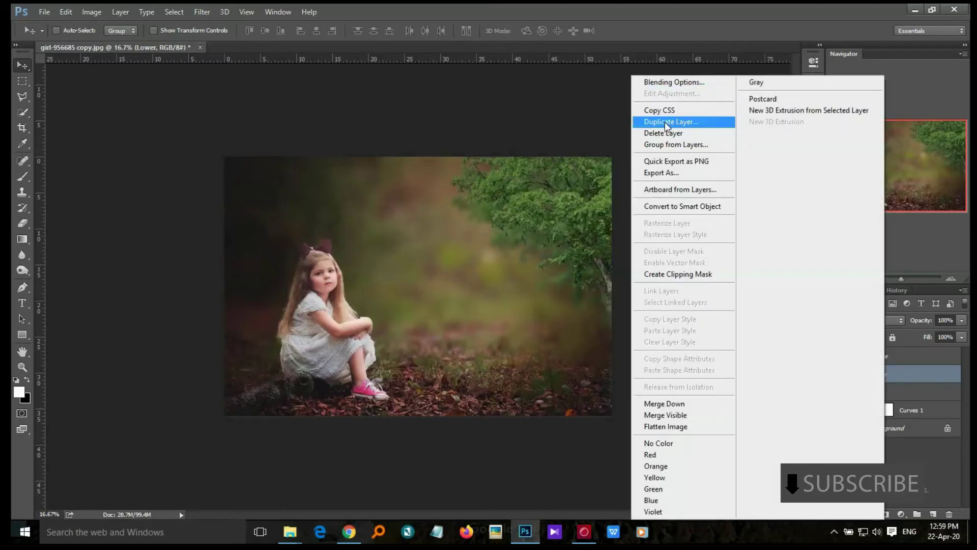
pyautogui.click(664, 122)
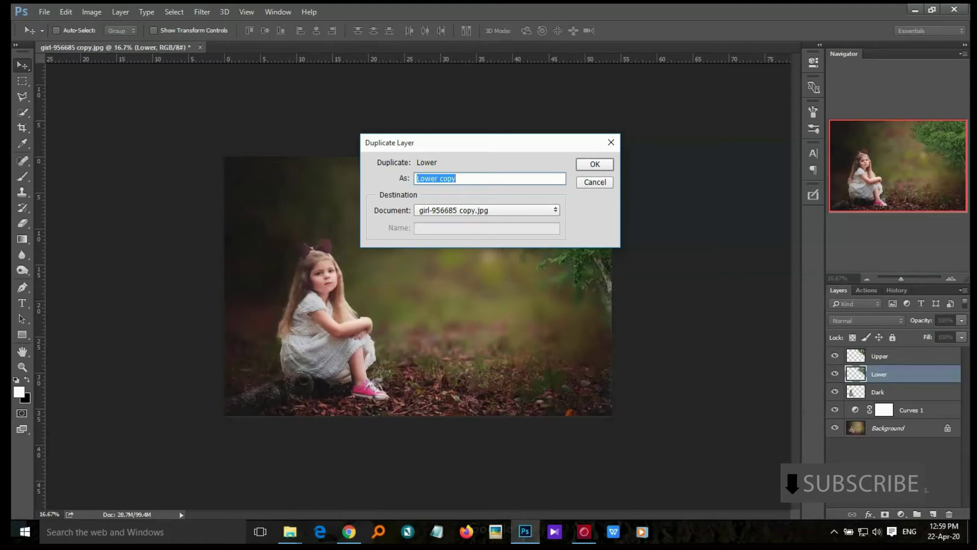
pyautogui.write('Ne')
pyautogui.write('w Tree')
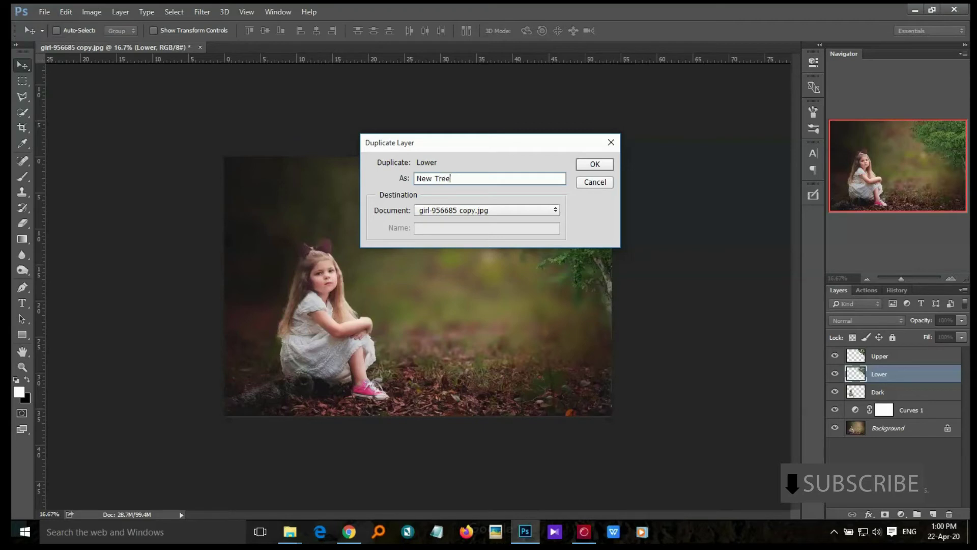
pyautogui.press('Return')
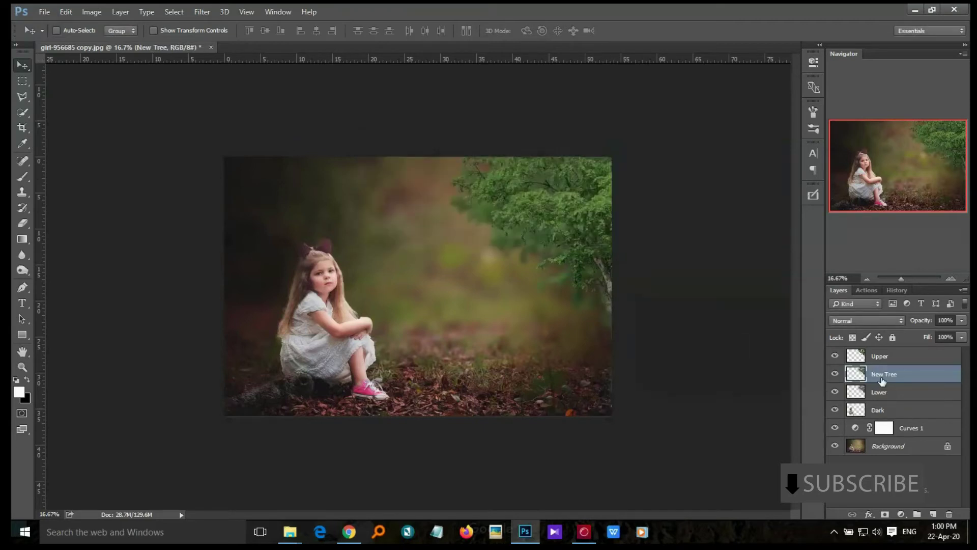
# - Move the New Tree copy into the photo's top-left corner
pyautogui.moveTo(588, 255)
pyautogui.mouseDown()
pyautogui.moveTo(231, 371)
pyautogui.moveTo(239, 372)
pyautogui.mouseUp()
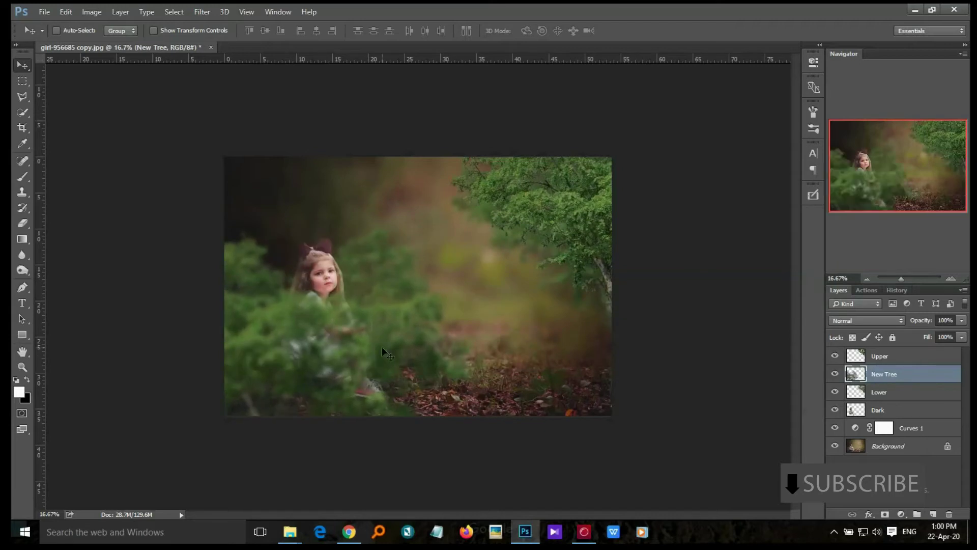
pyautogui.moveTo(358, 349); pyautogui.dragTo(219, 160)
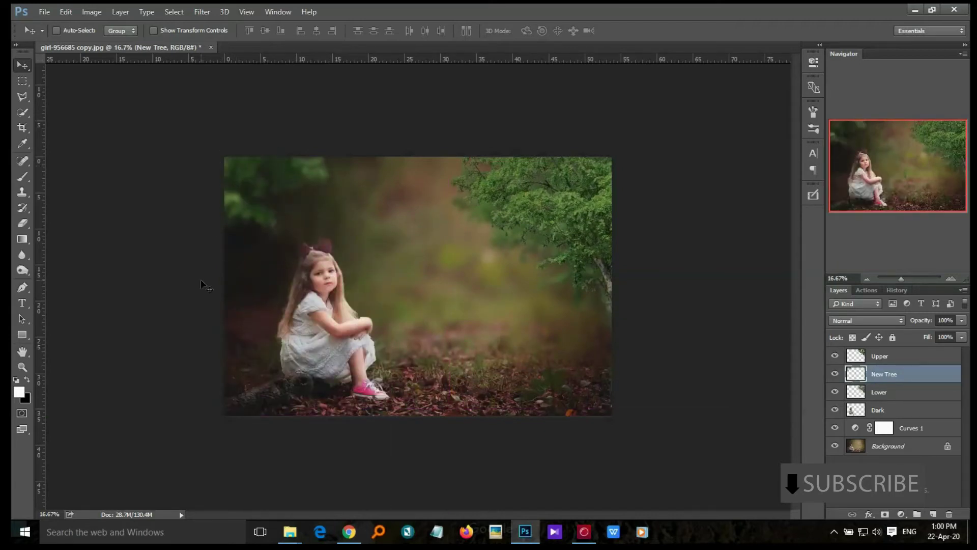
pyautogui.moveTo(264, 186); pyautogui.dragTo(282, 188)
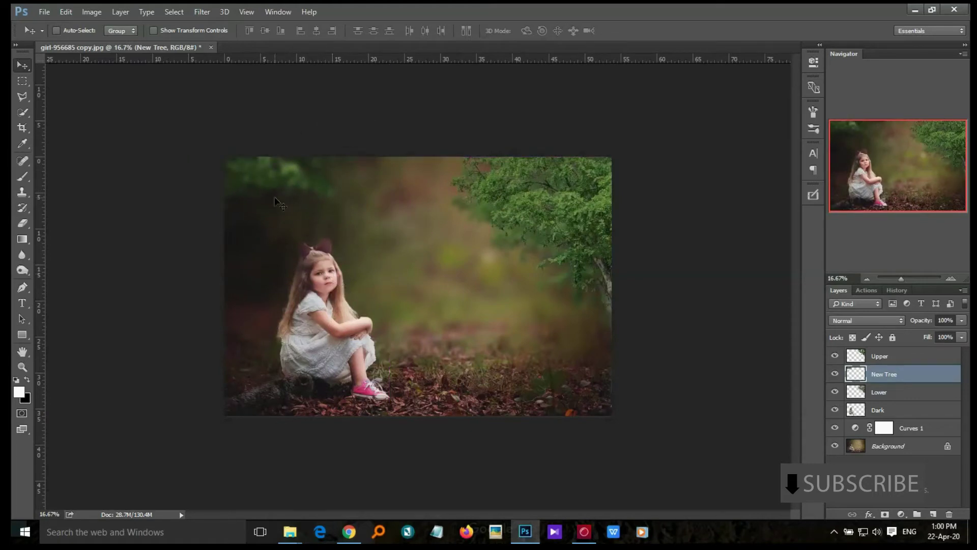
pyautogui.moveTo(279, 202)
pyautogui.mouseDown()
pyautogui.moveTo(275, 187)
pyautogui.moveTo(296, 179)
pyautogui.mouseUp()
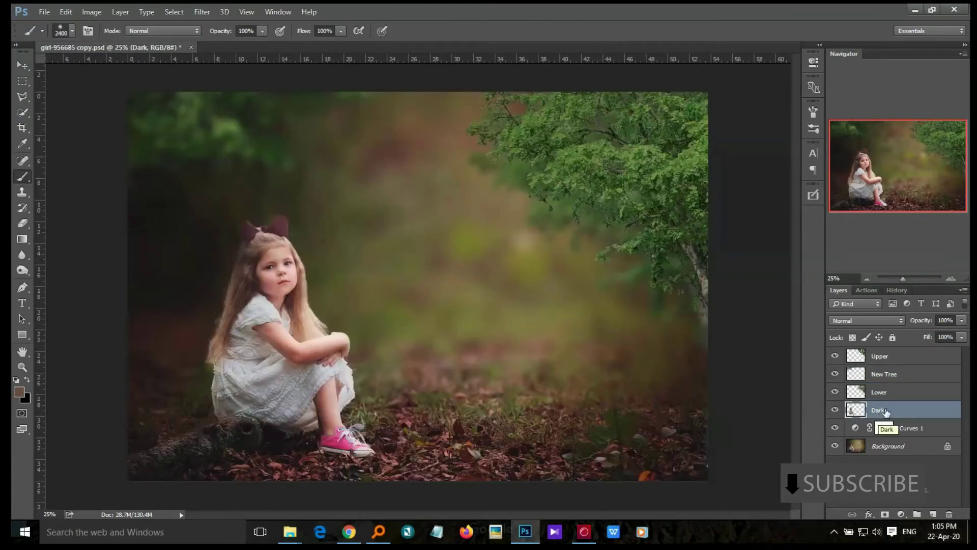
# - Add a new layer above Curves 1 and set the foreground colour to green sampled from the tree
pyautogui.click(910, 432)
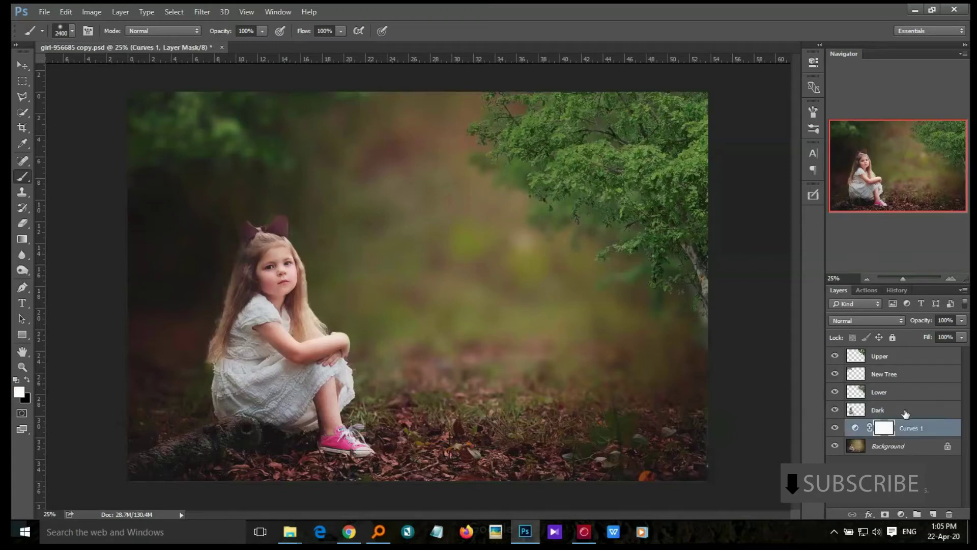
pyautogui.click(933, 513)
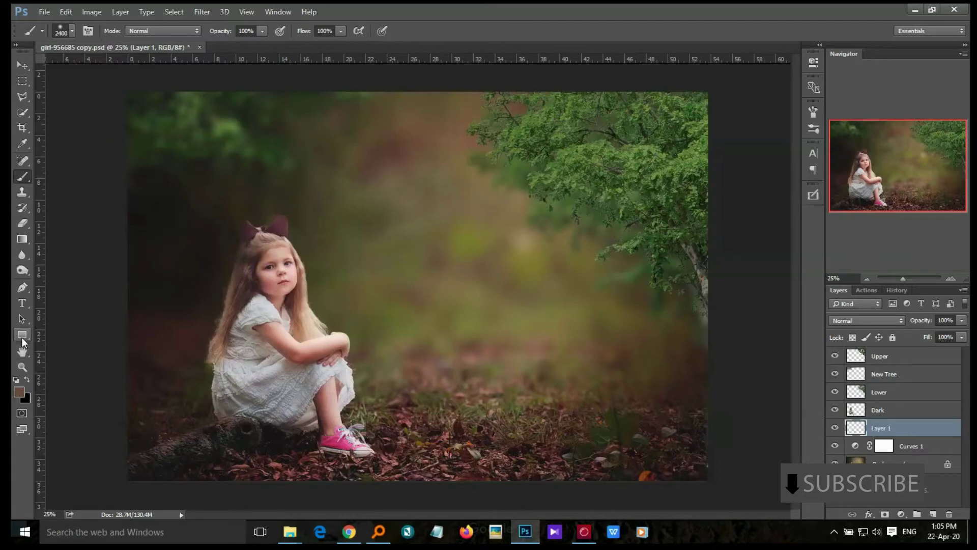
pyautogui.click(20, 392)
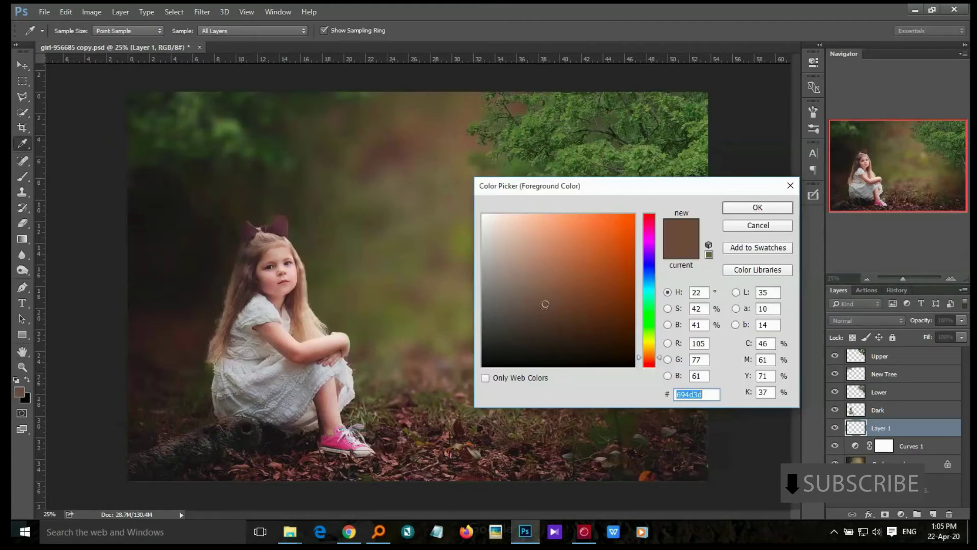
pyautogui.keyDown('alt'); pyautogui.click(517, 168); pyautogui.keyUp('alt')
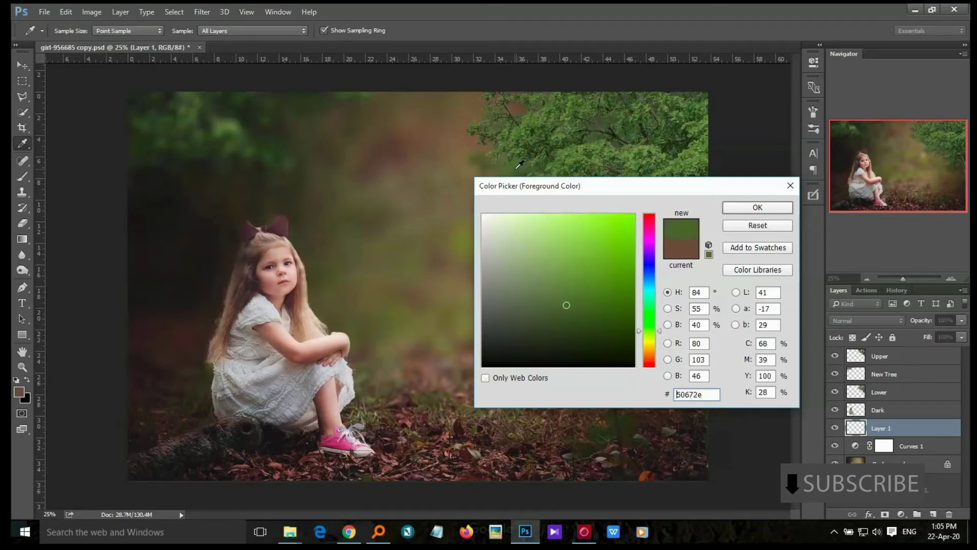
pyautogui.click(738, 208)
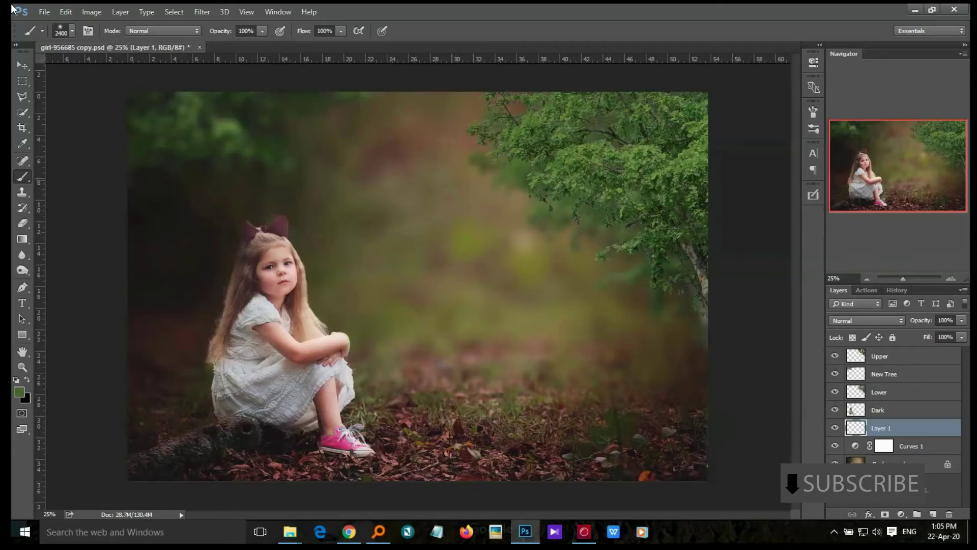
# - Paint soft green dabs over the blurred centre, right side and upper centre of the background
pyautogui.click(486, 224)
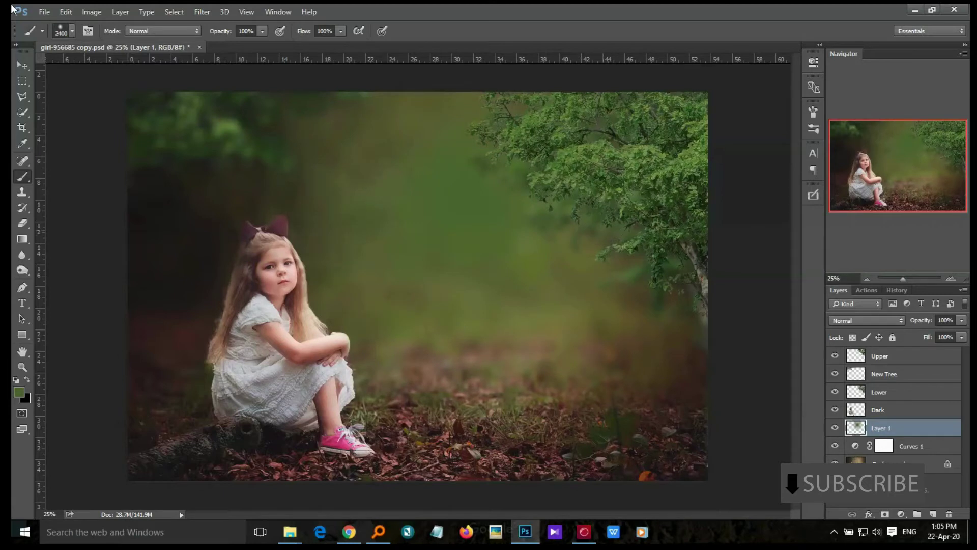
pyautogui.click(677, 315)
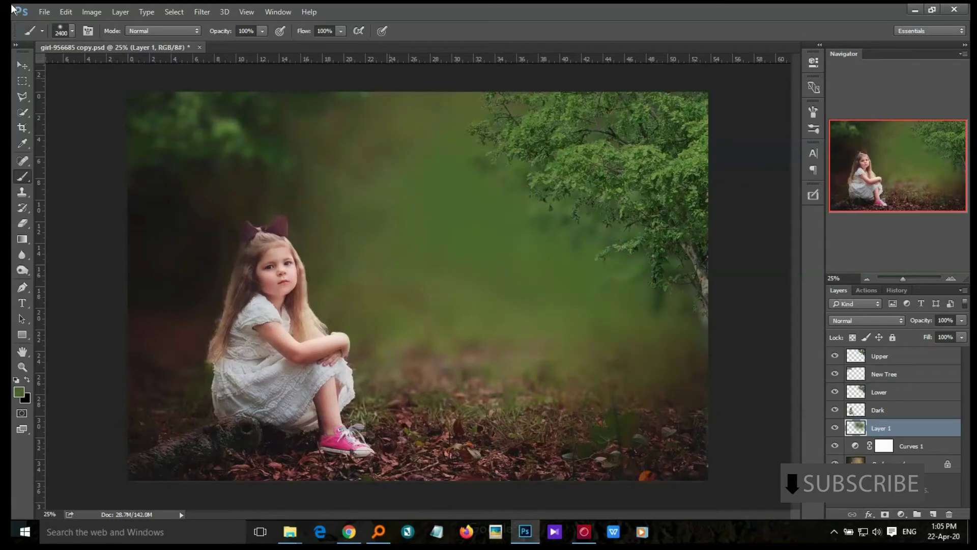
pyautogui.click(328, 132)
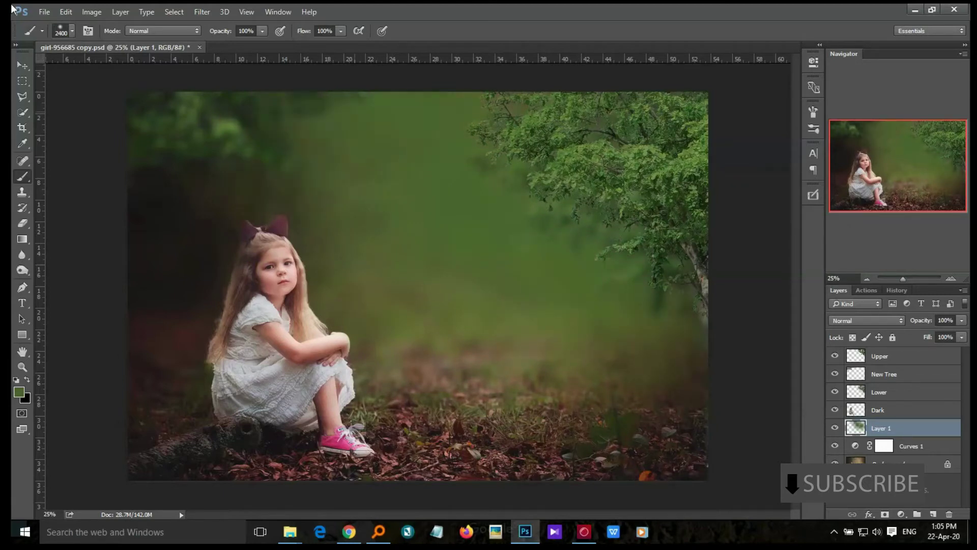
pyautogui.hotkey('ctrl', '-')
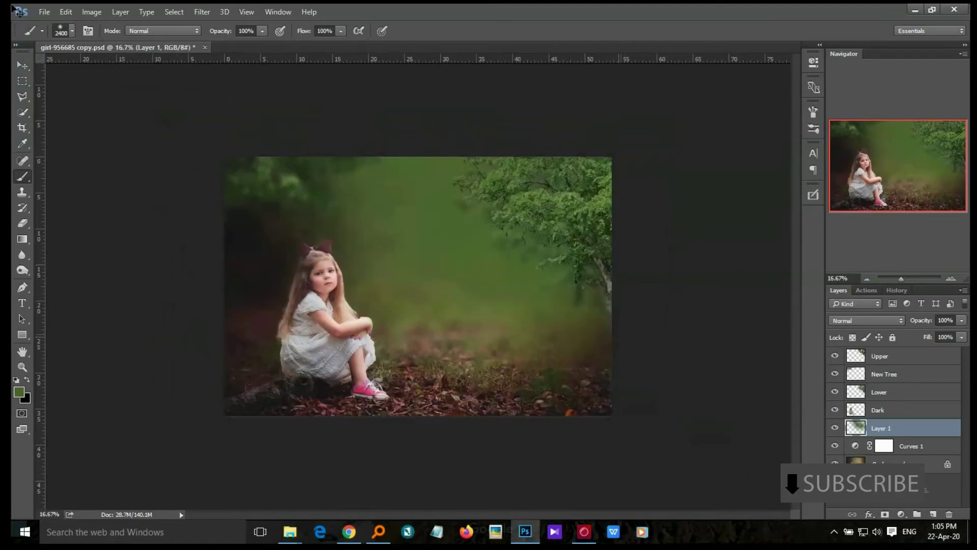
# - Shift Layer 1's green paint to muted teal with Hue +96 and Saturation -43
pyautogui.hotkey('ctrl', '-')
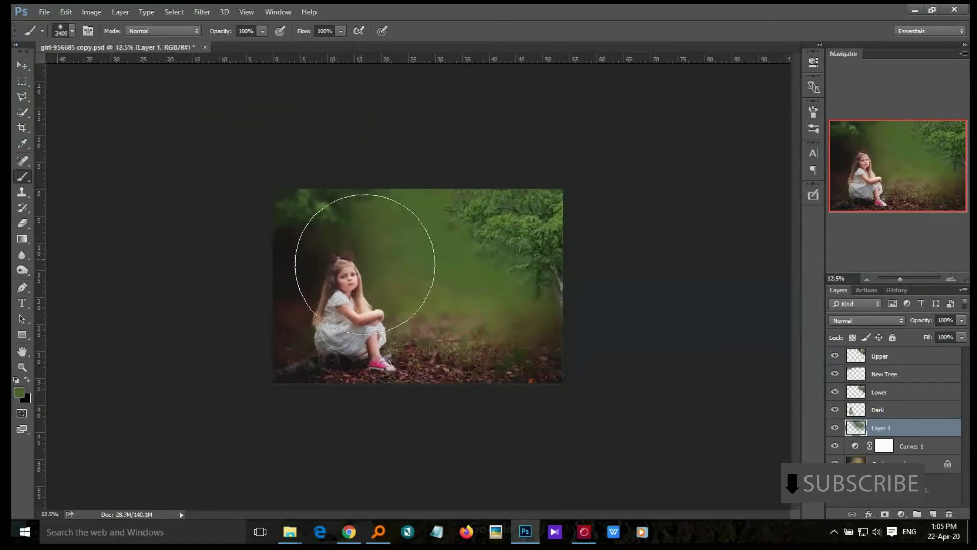
pyautogui.hotkey('ctrl', 'u')
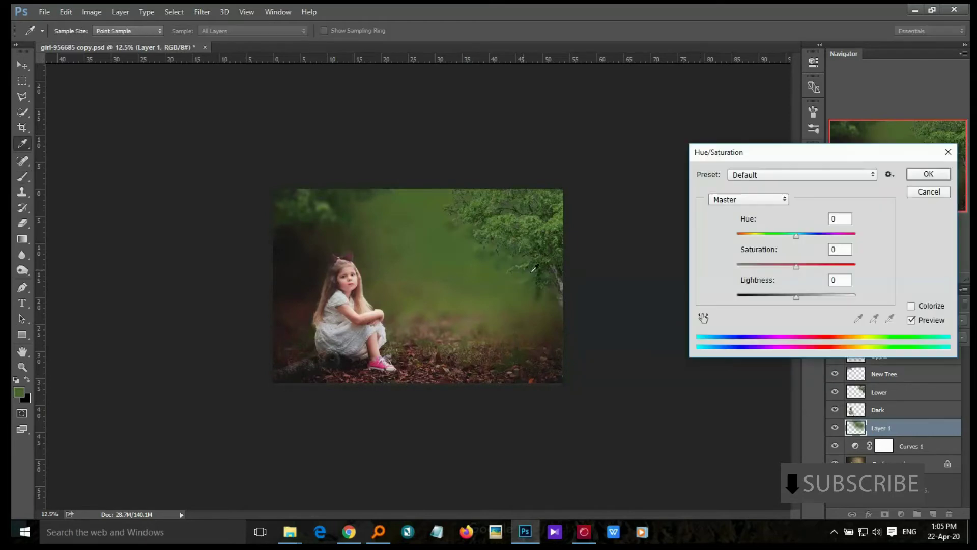
pyautogui.moveTo(788, 151); pyautogui.dragTo(667, 149)
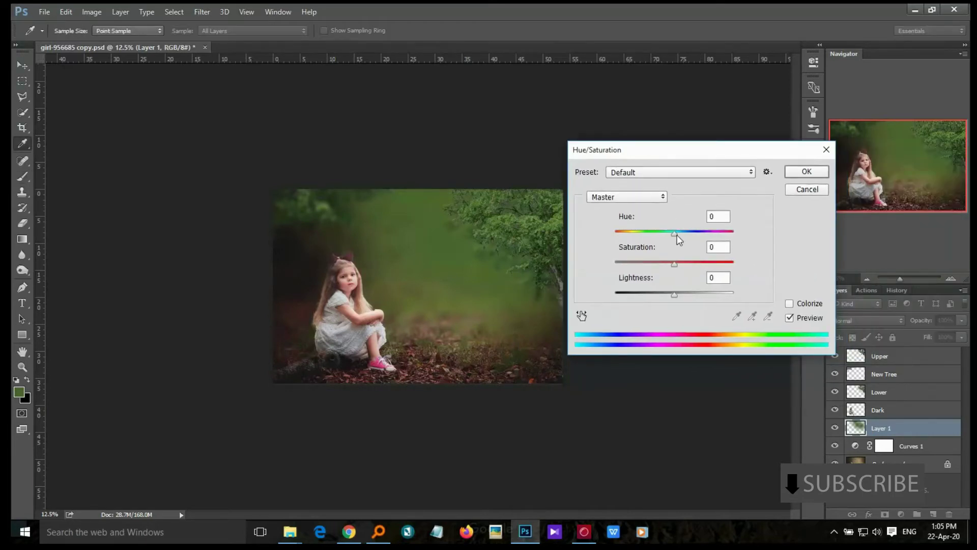
pyautogui.moveTo(676, 233)
pyautogui.mouseDown()
pyautogui.moveTo(688, 232)
pyautogui.moveTo(622, 231)
pyautogui.moveTo(715, 237)
pyautogui.mouseUp()
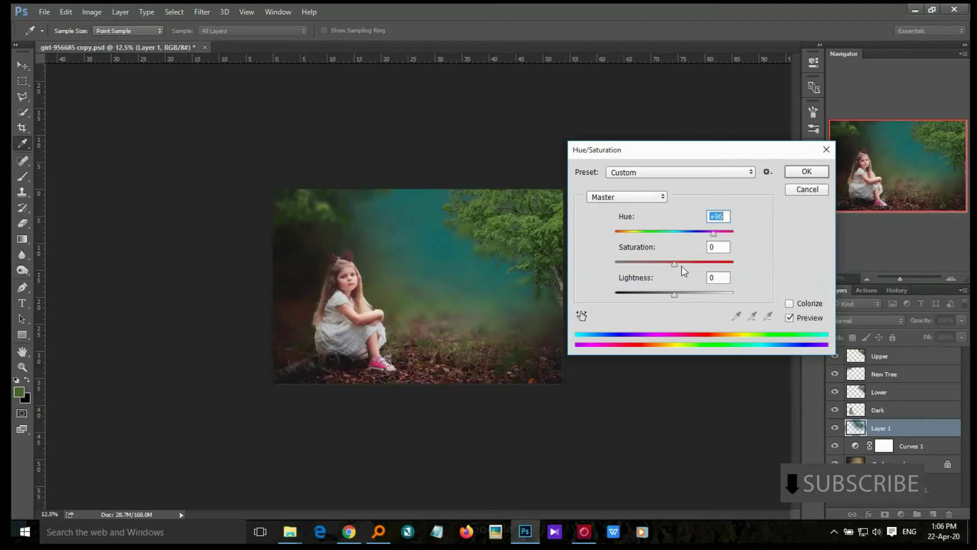
pyautogui.moveTo(674, 264); pyautogui.dragTo(649, 265)
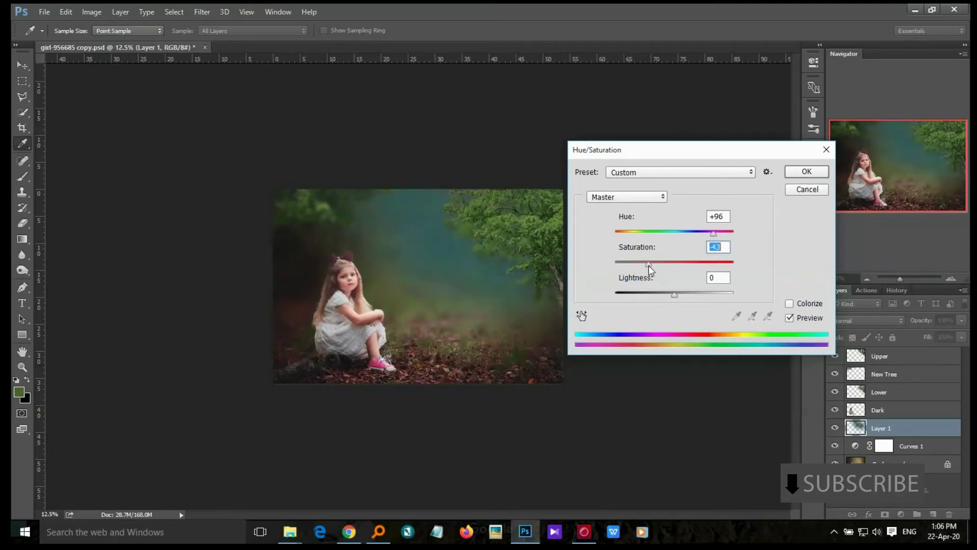
pyautogui.click(805, 174)
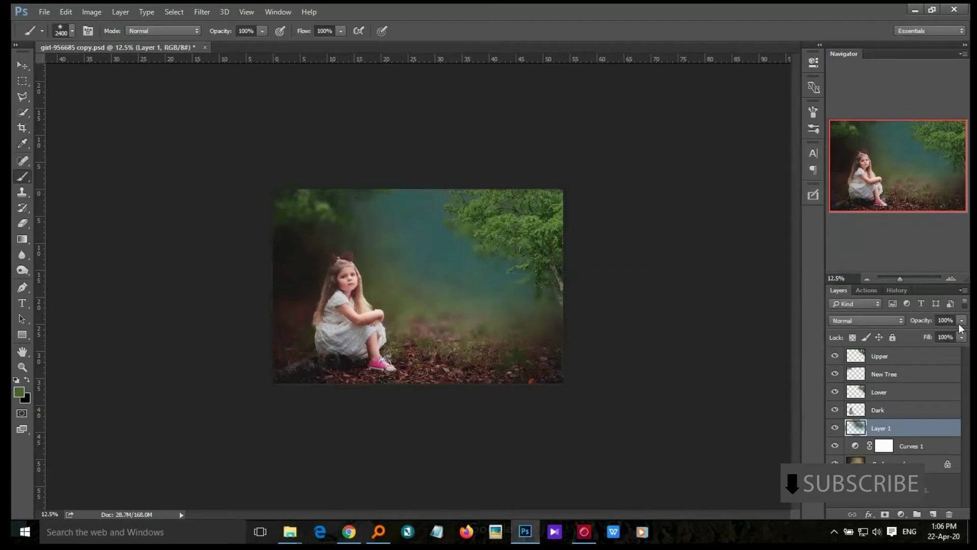
# - Lower Layer 1's opacity to 69%, then select the Lower layer
pyautogui.click(962, 336)
pyautogui.moveTo(950, 338); pyautogui.dragTo(947, 338)
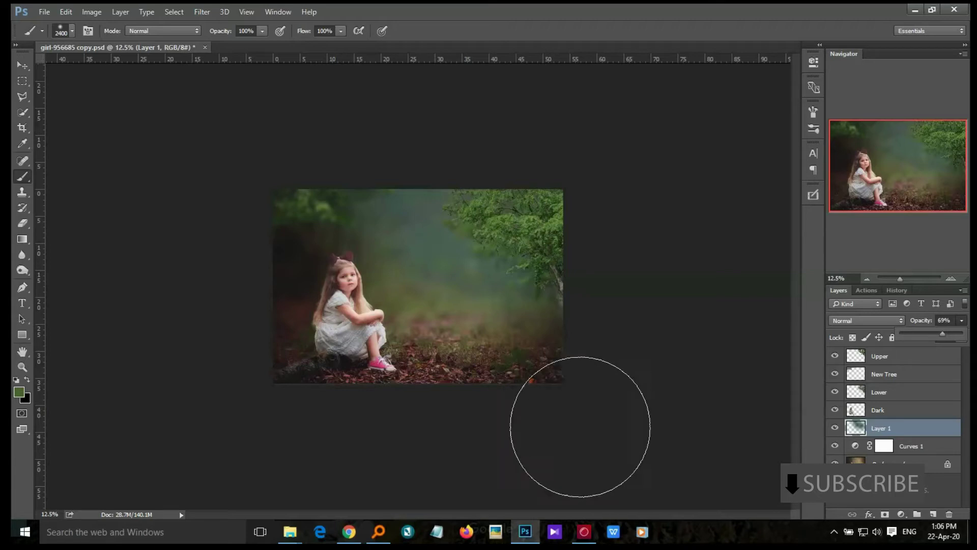
pyautogui.click(878, 396)
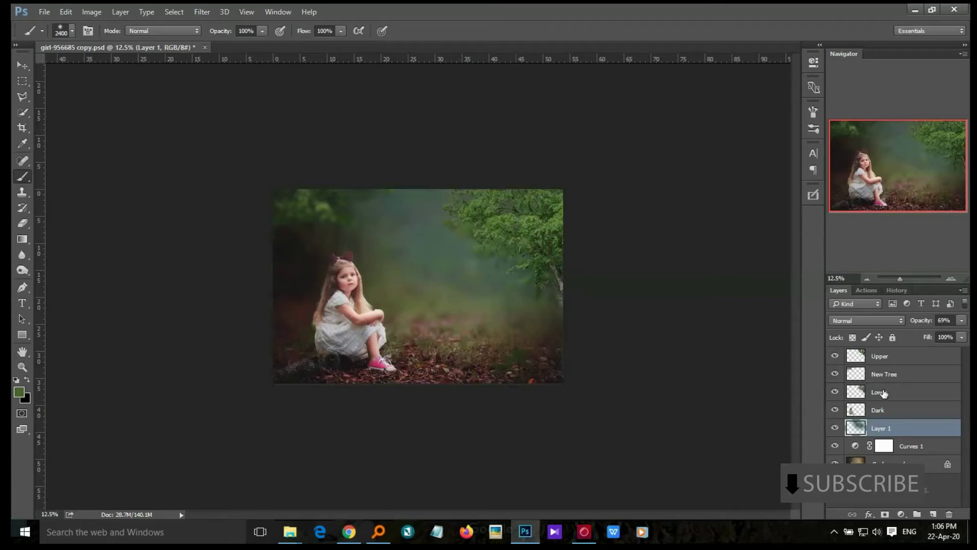
# - Scale the Upper and Lower tree layers to about 117% and shift them into the top-right corner
pyautogui.keyDown('ctrl'); pyautogui.click(880, 357); pyautogui.keyUp('ctrl')
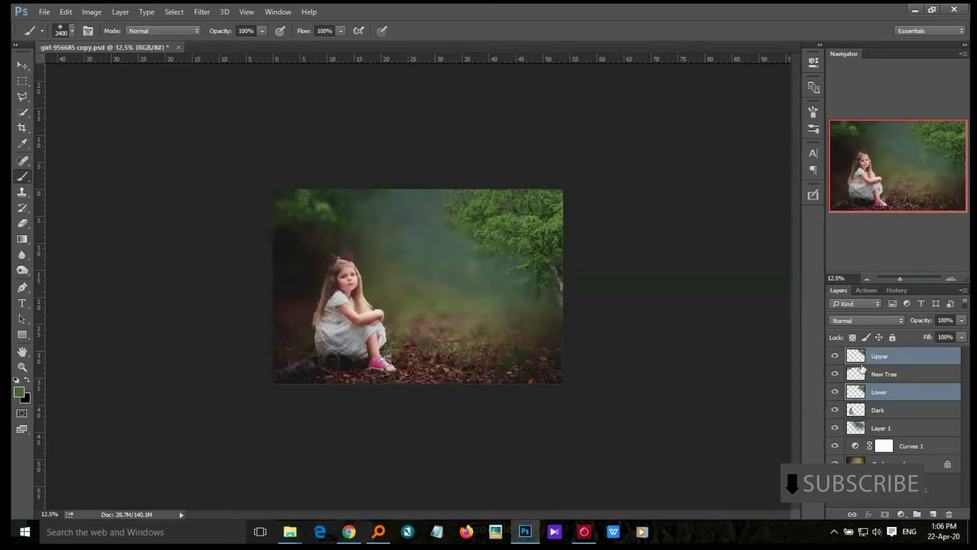
pyautogui.hotkey('ctrl', 't')
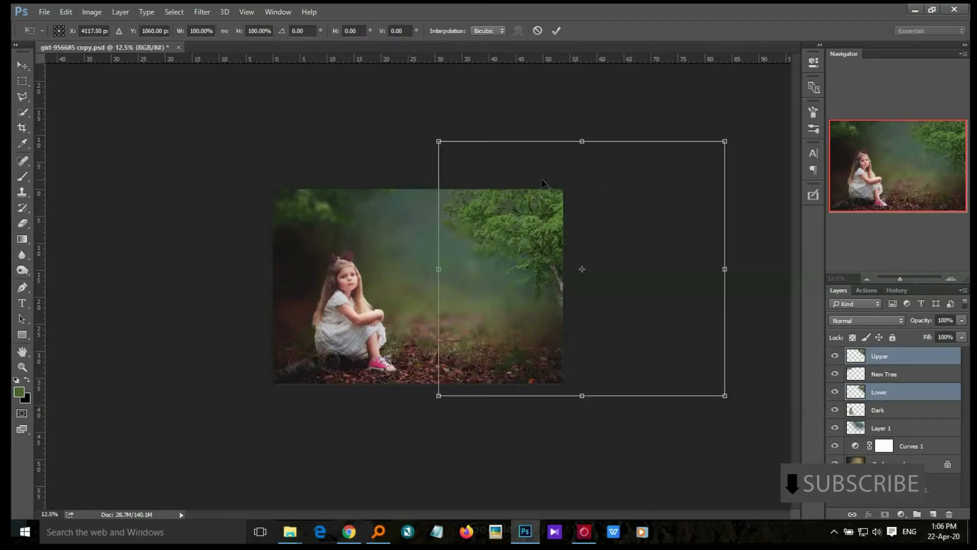
pyautogui.moveTo(436, 138); pyautogui.dragTo(417, 118)
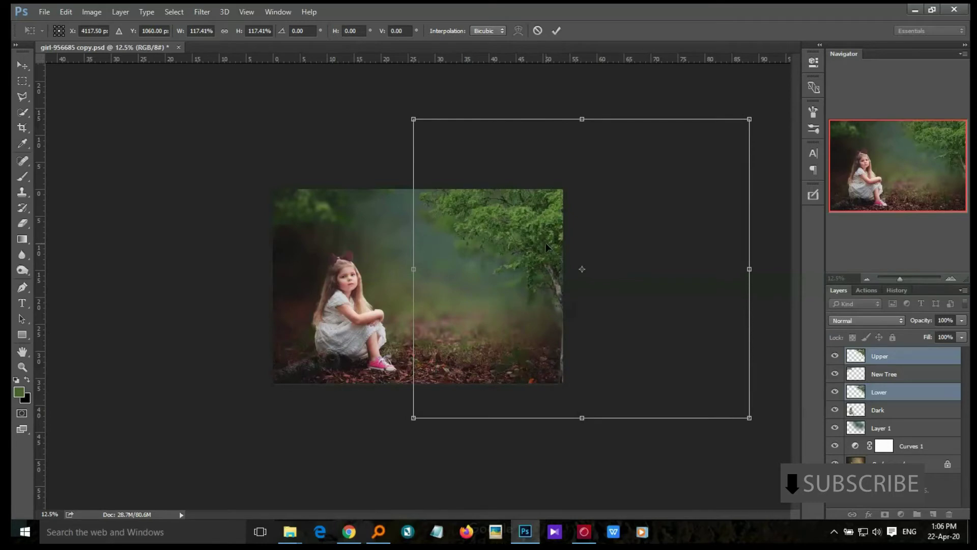
pyautogui.moveTo(552, 242); pyautogui.dragTo(555, 211)
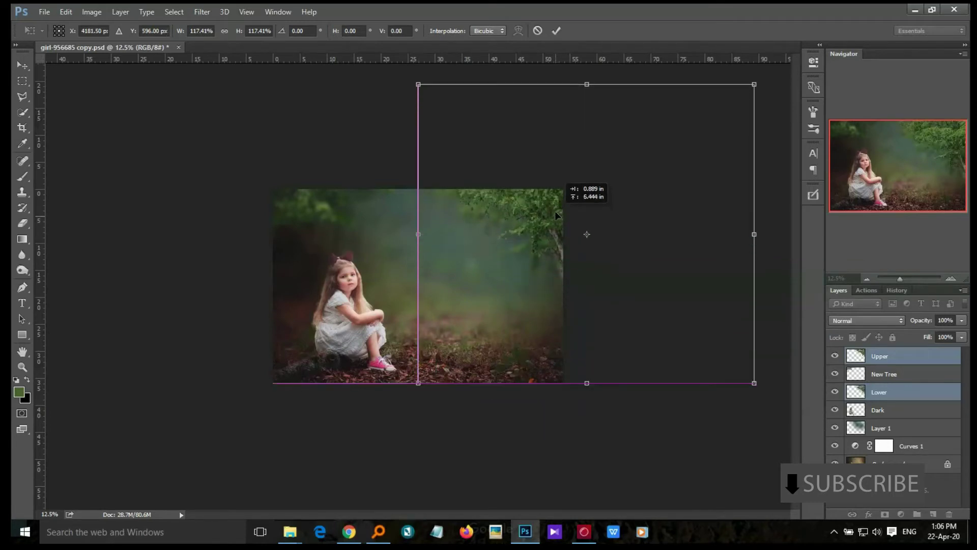
pyautogui.press('b')
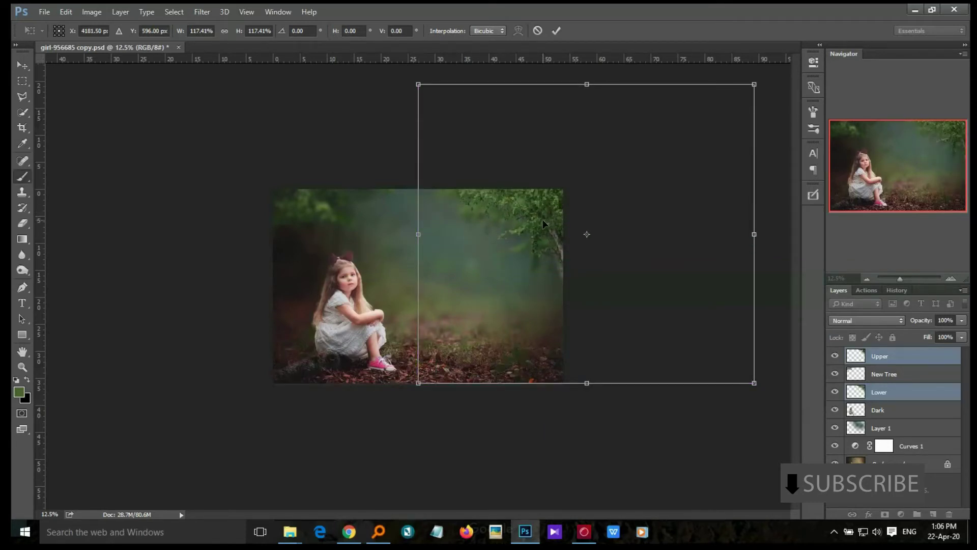
pyautogui.press('Return')
pyautogui.hotkey('ctrl', '+')
pyautogui.hotkey('ctrl', '+')
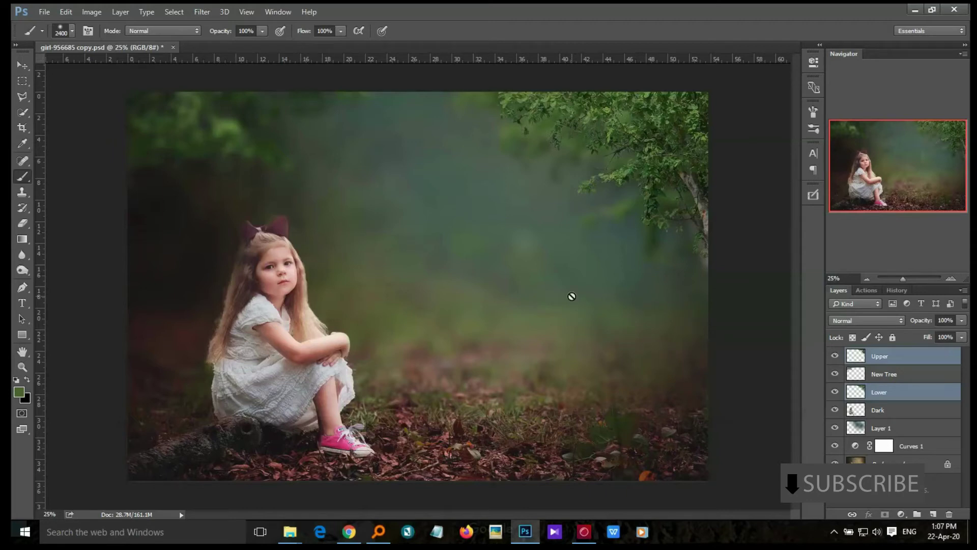
# - Stamp all visible layers into a new merged Layer 2 at the top of the stack
pyautogui.click(888, 358)
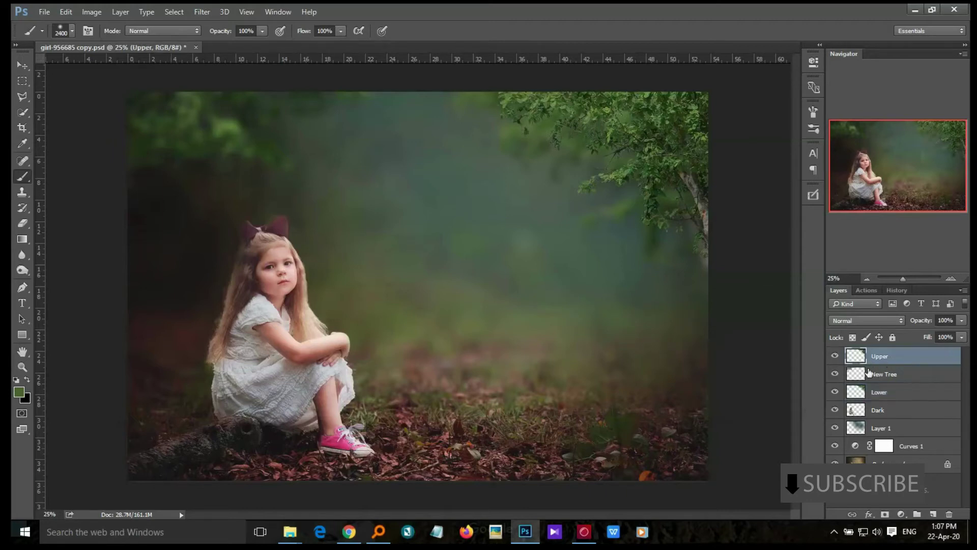
pyautogui.hotkey('ctrl', 'shift', 'alt', 'e')
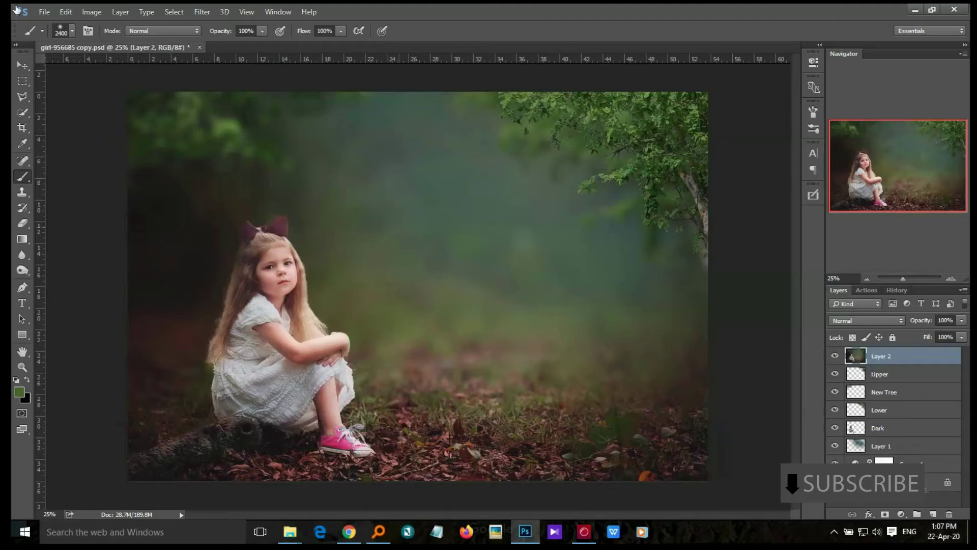
pyautogui.press('[')
# - Blur the edges of the girl's hair, bow, arm and knee on Layer 2
pyautogui.click(32, 254)
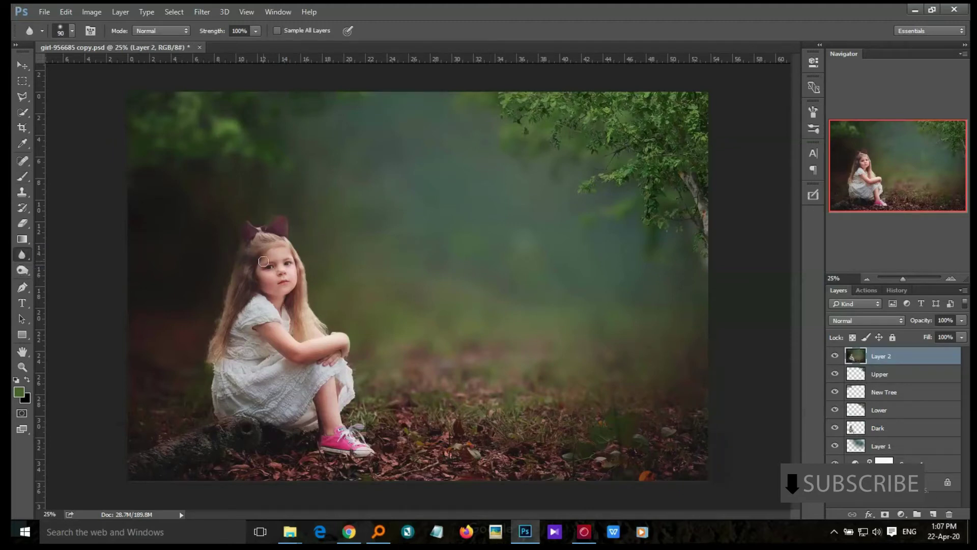
pyautogui.moveTo(297, 254); pyautogui.dragTo(312, 305)
pyautogui.press(']')
pyautogui.hotkey('ctrl', '+')
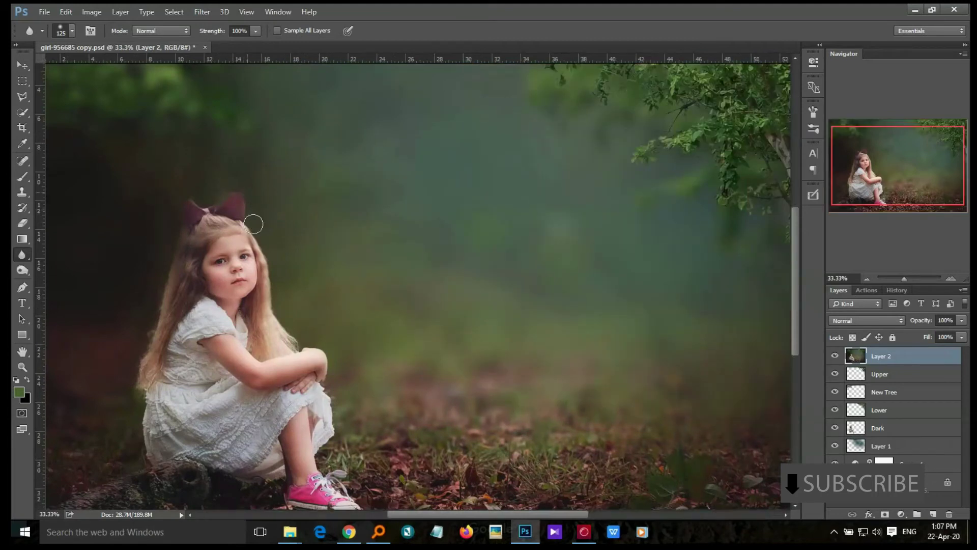
pyautogui.moveTo(249, 205)
pyautogui.mouseDown()
pyautogui.moveTo(229, 192)
pyautogui.moveTo(256, 220)
pyautogui.moveTo(273, 271)
pyautogui.mouseUp()
pyautogui.moveTo(287, 334); pyautogui.dragTo(267, 241)
pyautogui.moveTo(313, 379)
pyautogui.mouseDown()
pyautogui.moveTo(335, 407)
pyautogui.moveTo(328, 386)
pyautogui.moveTo(328, 399)
pyautogui.mouseUp()
pyautogui.hotkey('ctrl', '-')
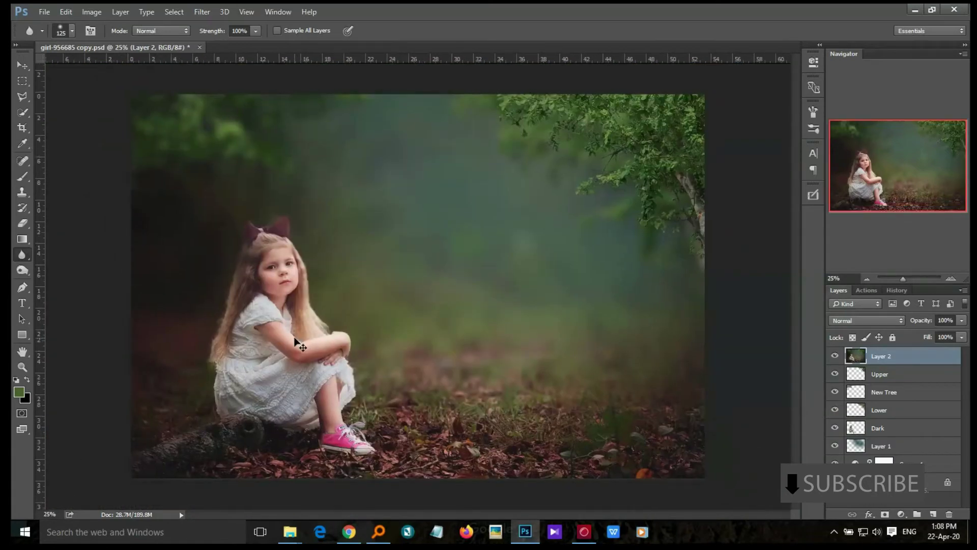
pyautogui.hotkey('ctrl', '-')
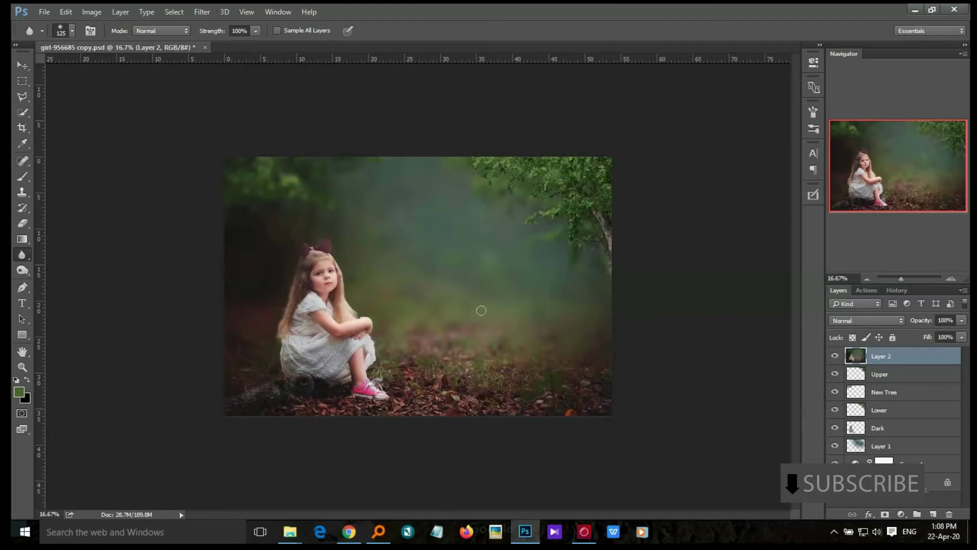
pyautogui.hotkey('ctrl', '+')
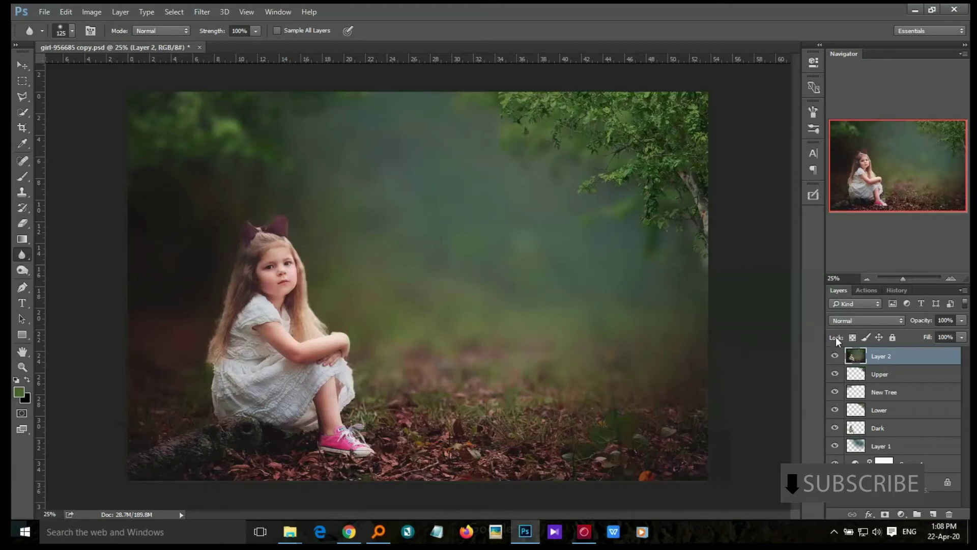
# - Open the Camera Raw Filter on Layer 2 and lower the Highlights slightly
pyautogui.click(202, 11)
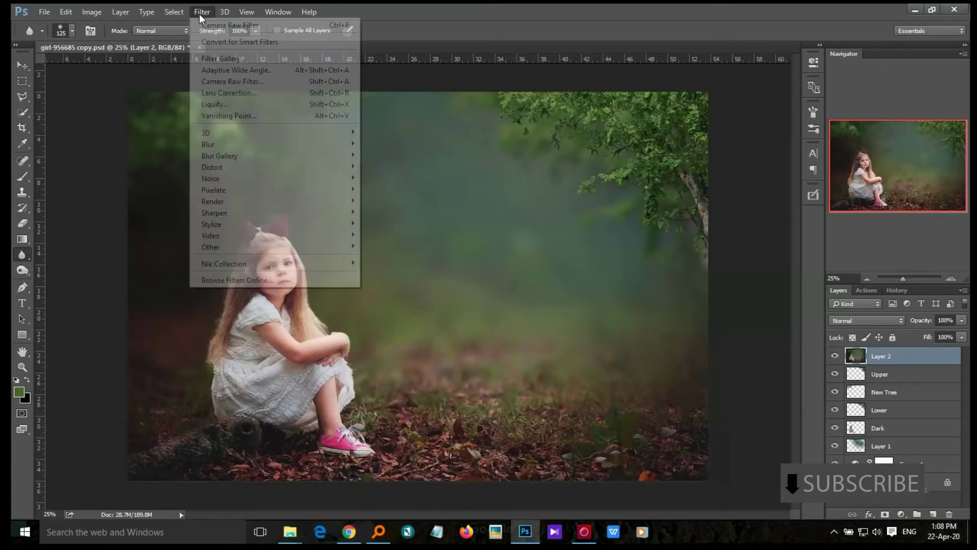
pyautogui.click(222, 82)
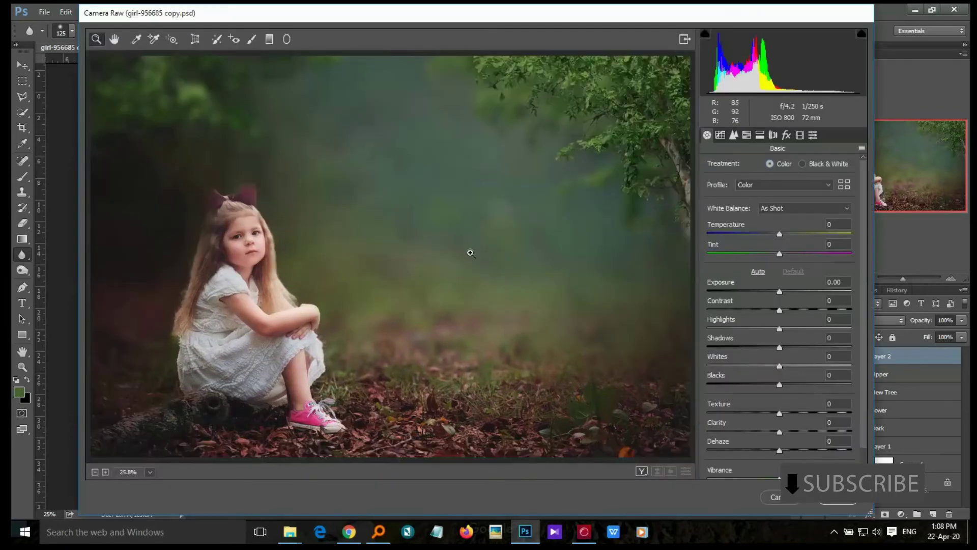
pyautogui.moveTo(778, 330)
pyautogui.mouseDown()
pyautogui.moveTo(743, 330)
pyautogui.moveTo(809, 346)
pyautogui.moveTo(801, 348)
pyautogui.mouseUp()
pyautogui.moveTo(744, 329); pyautogui.dragTo(754, 329)
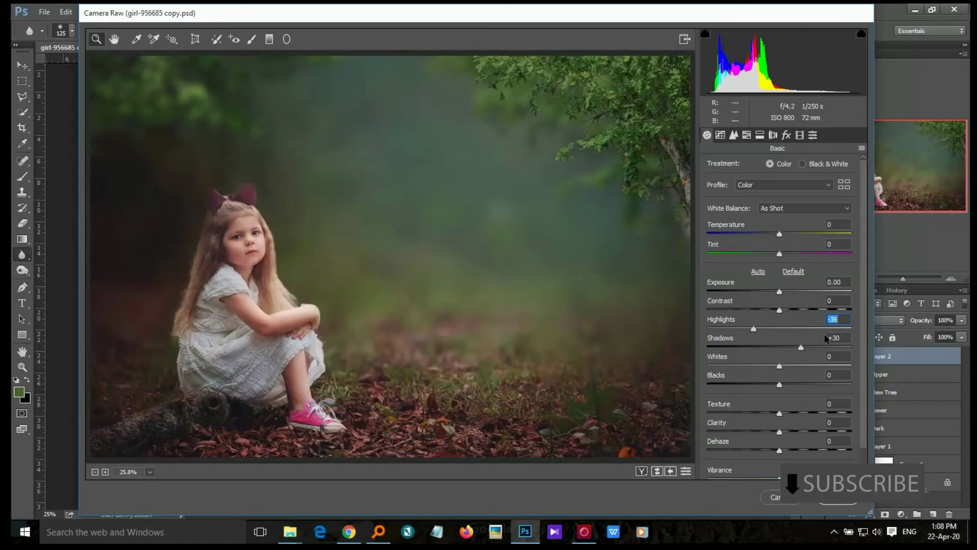
# - Split-tone highlights teal (hue 201, saturation 15) and shadows teal (hue 197, saturation 12)
pyautogui.click(760, 134)
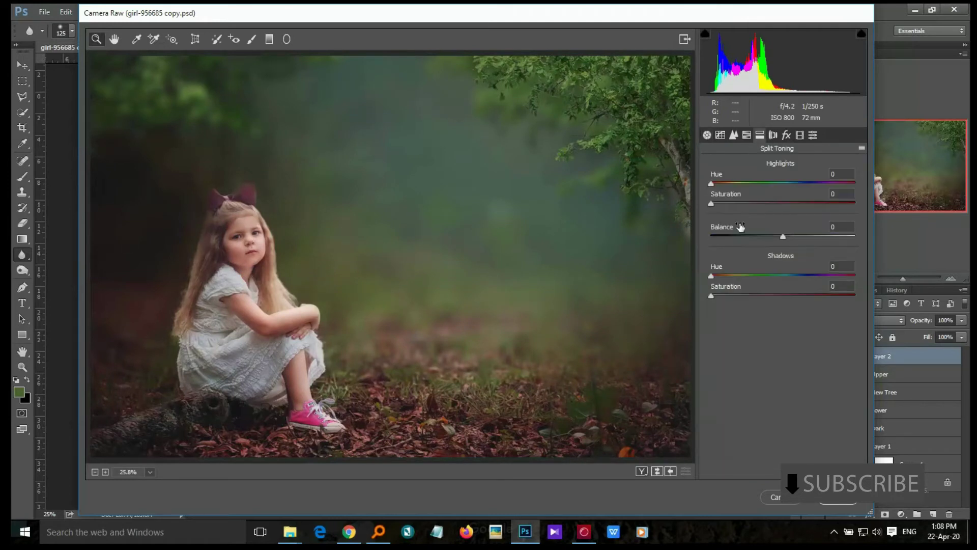
pyautogui.moveTo(712, 203); pyautogui.dragTo(733, 203)
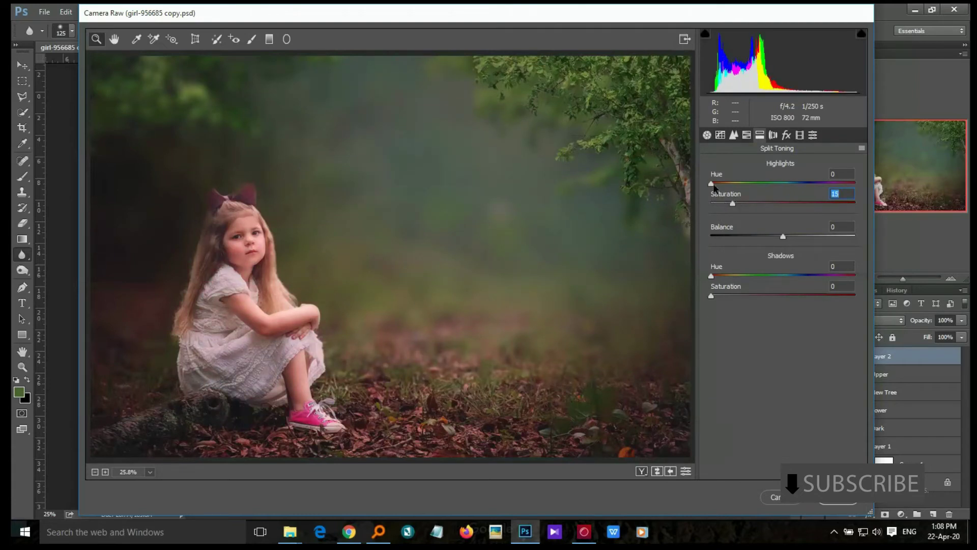
pyautogui.moveTo(711, 184); pyautogui.dragTo(793, 188)
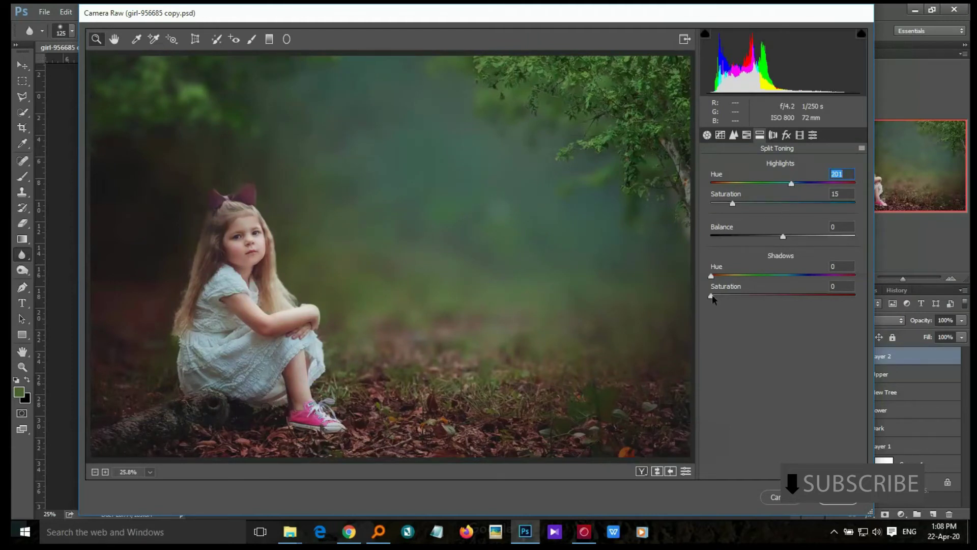
pyautogui.moveTo(712, 297); pyautogui.dragTo(792, 276)
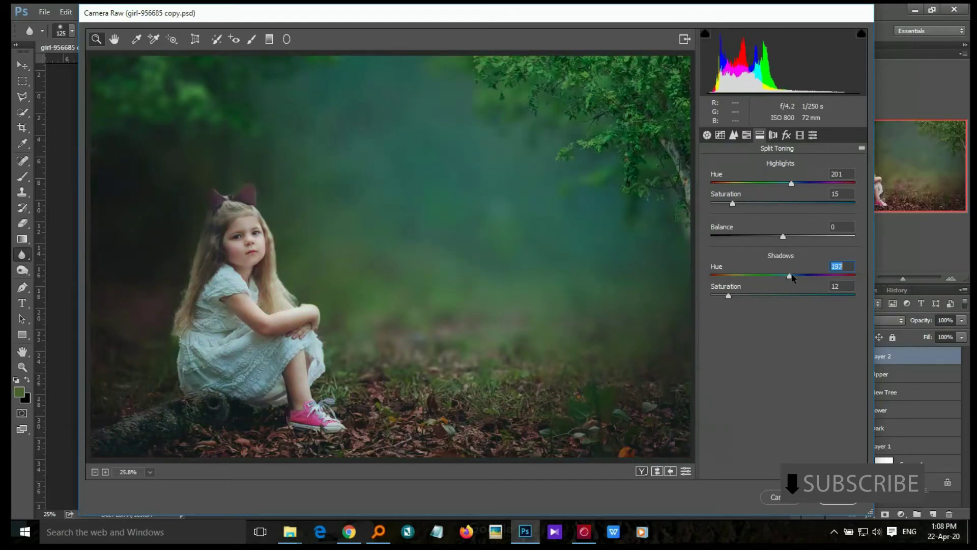
pyautogui.hotkey('ctrl', '-')
pyautogui.hotkey('ctrl', '-')
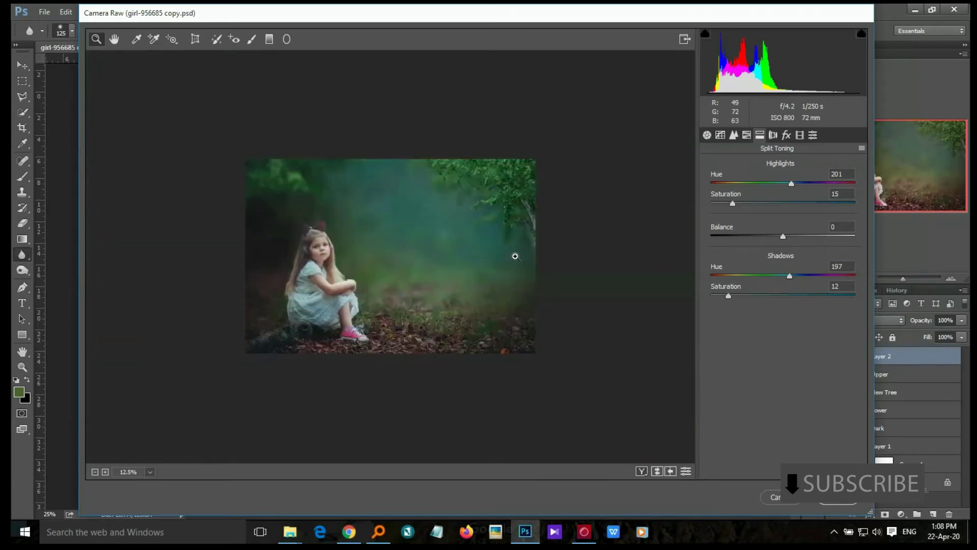
pyautogui.hotkey('ctrl', '+')
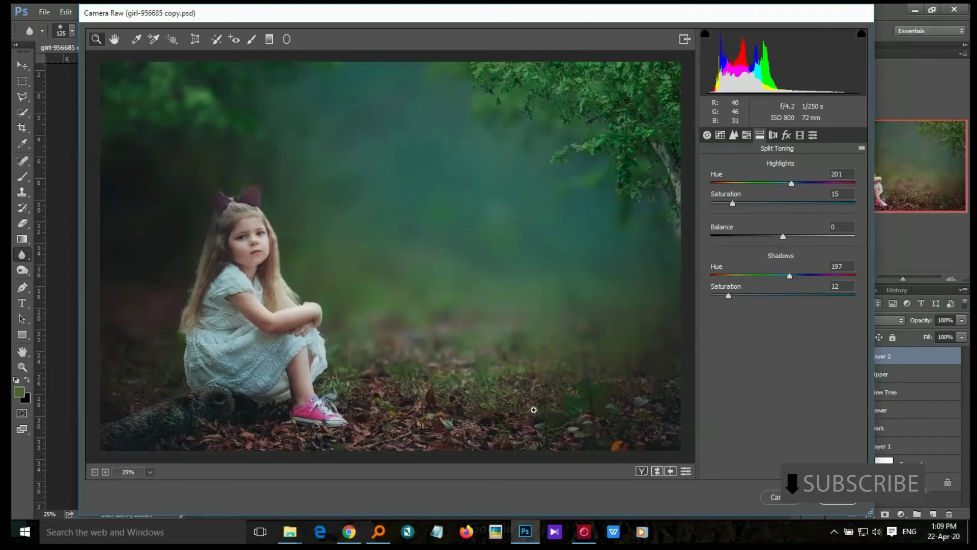
# - Set Camera Calibration Green Primary hue -13, saturation +27 and Blue Primary hue +4, saturation +48
pyautogui.click(800, 135)
pyautogui.click(840, 296)
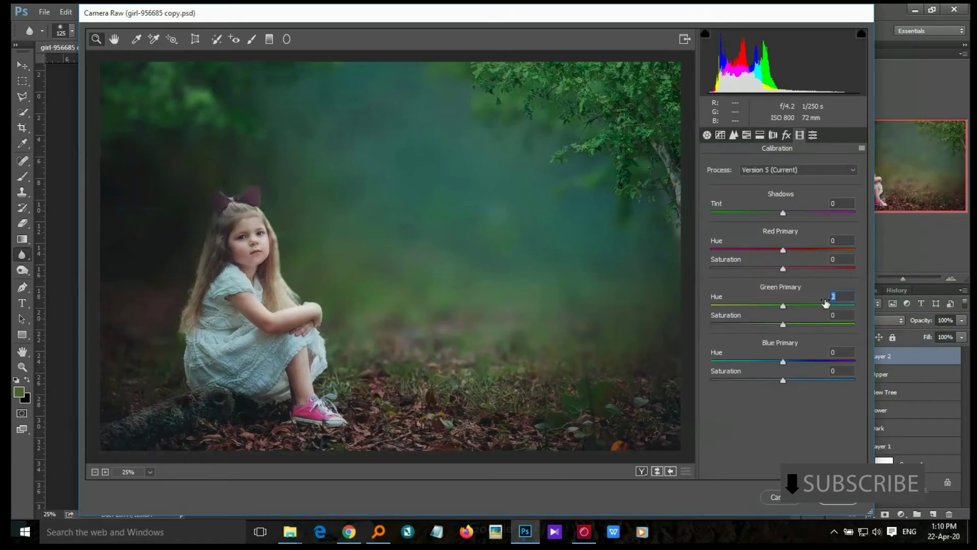
pyautogui.write('-')
pyautogui.write('13')
pyautogui.click(840, 315)
pyautogui.write('27')
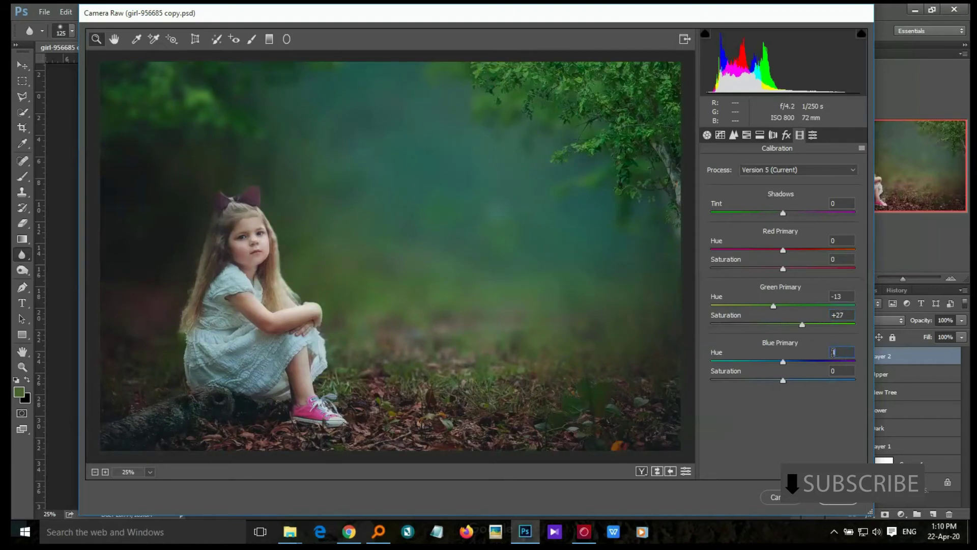
pyautogui.click(833, 352)
pyautogui.write('4')
pyautogui.click(827, 374)
pyautogui.write('8')
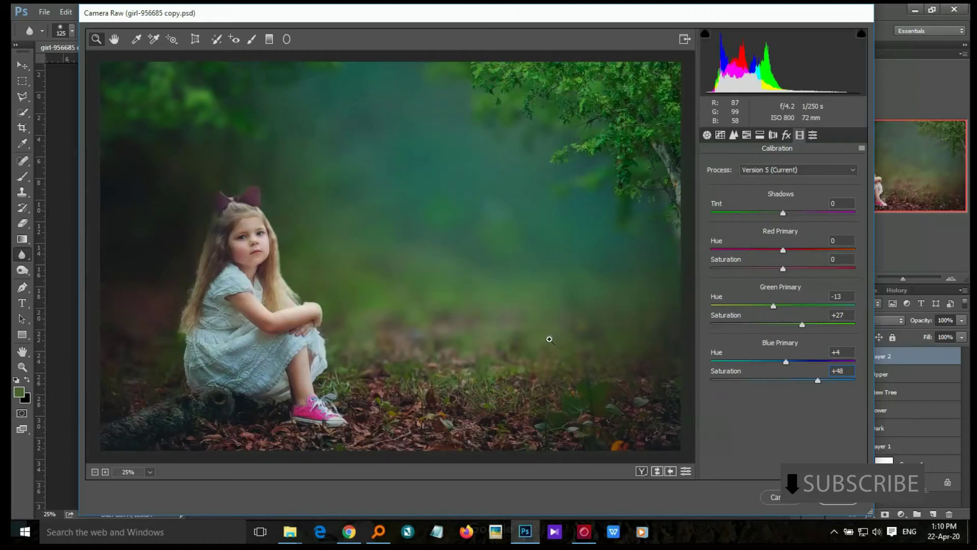
pyautogui.hotkey('ctrl', '-')
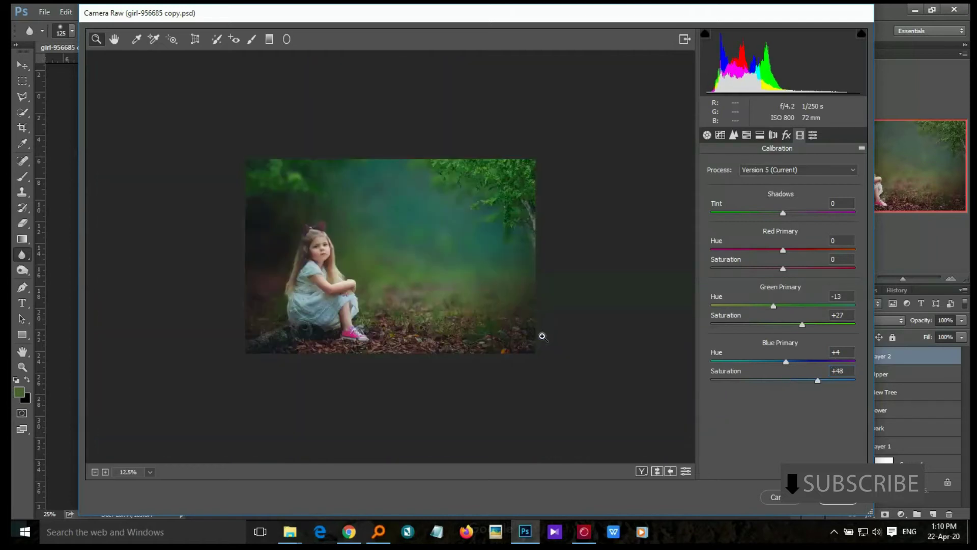
pyautogui.hotkey('ctrl', '+')
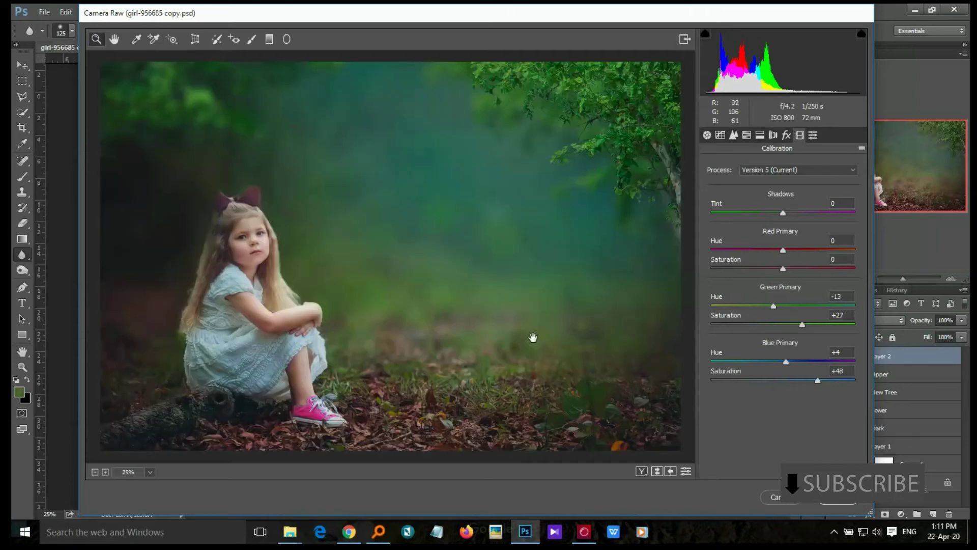
# - Commit the teal Camera Raw grade to Layer 2, then launch the Camera Raw Filter on it again
pyautogui.click(836, 502)
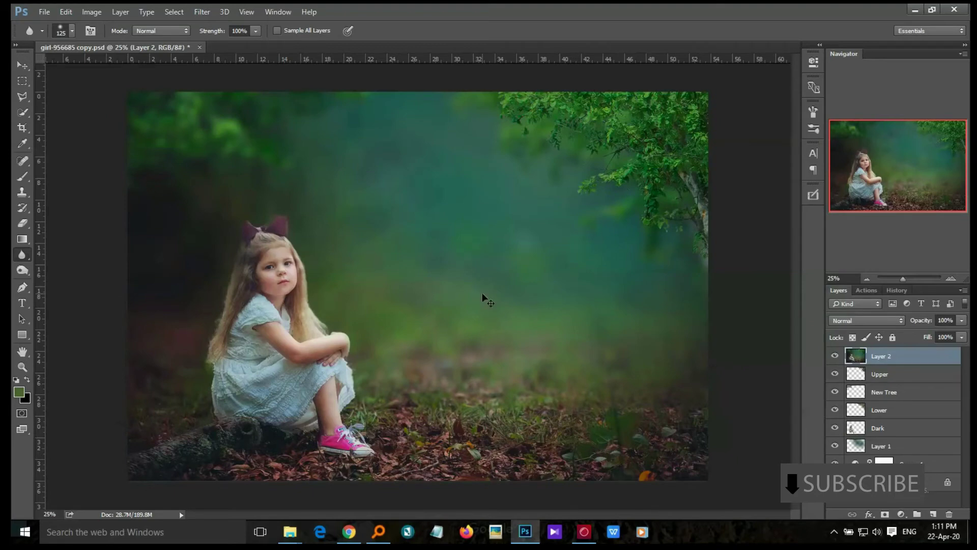
pyautogui.hotkey('ctrl', '-')
pyautogui.hotkey('ctrl', '-')
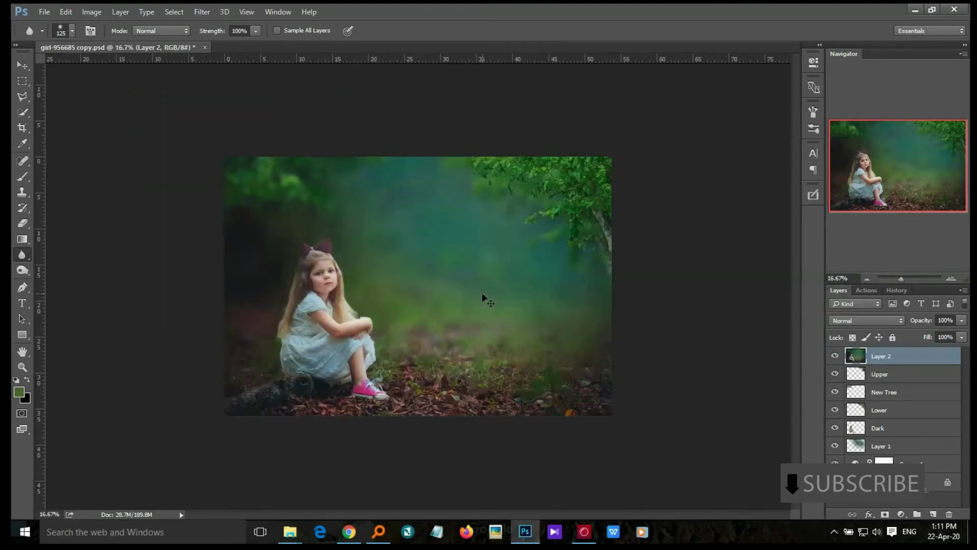
pyautogui.hotkey('ctrl', '+')
pyautogui.hotkey('ctrl', '+')
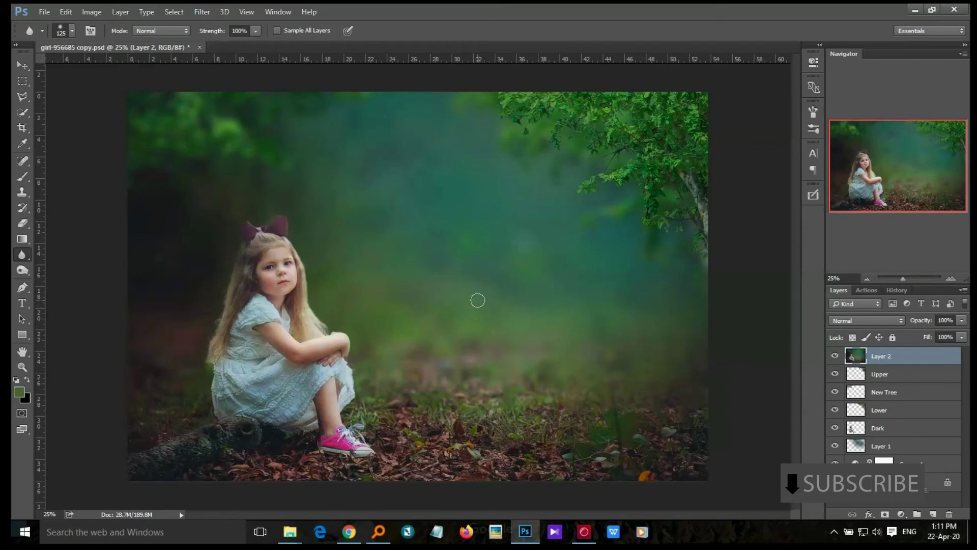
pyautogui.hotkey('ctrl', '-')
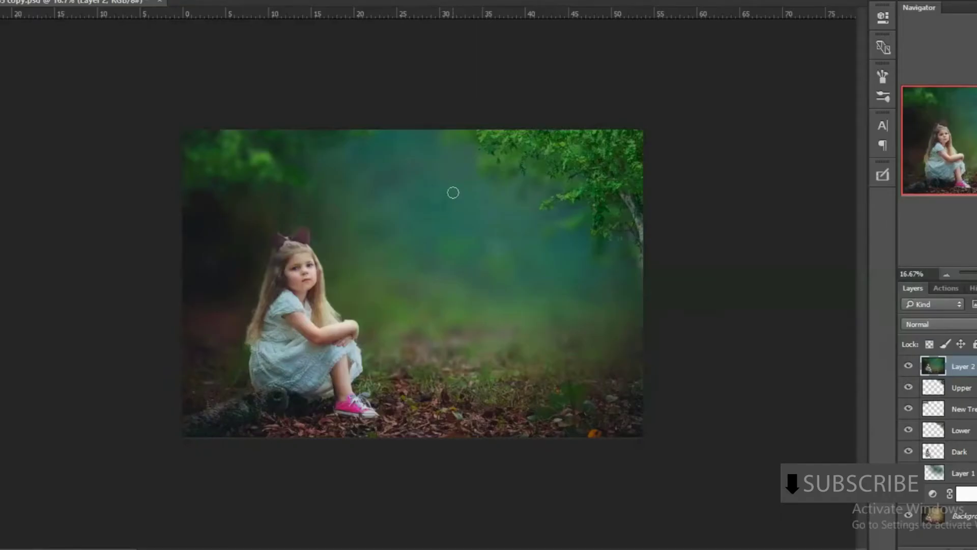
pyautogui.click(158, 1)
pyautogui.click(172, 28)
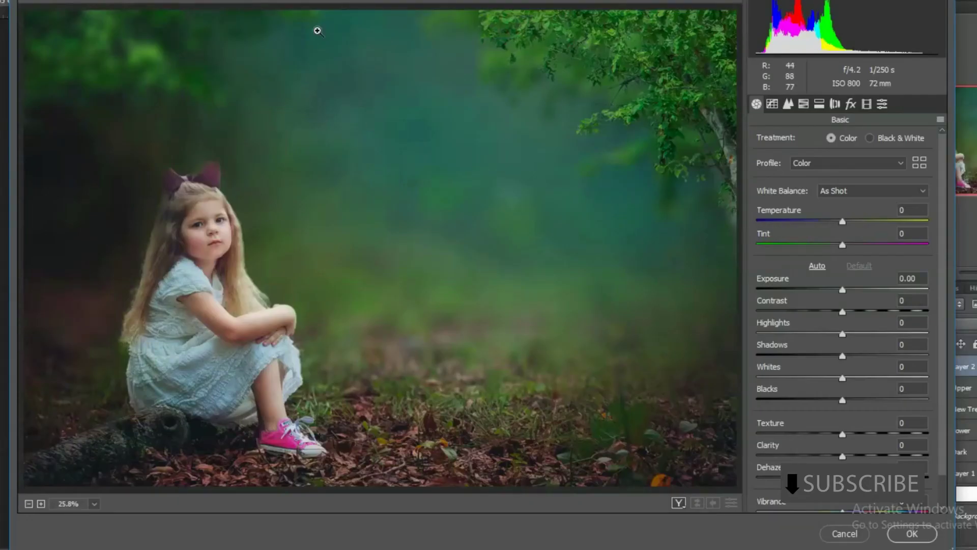
# - Reset the Adjustment Brush and set Temperature -37 and Exposure -0.95
pyautogui.click(229, 4)
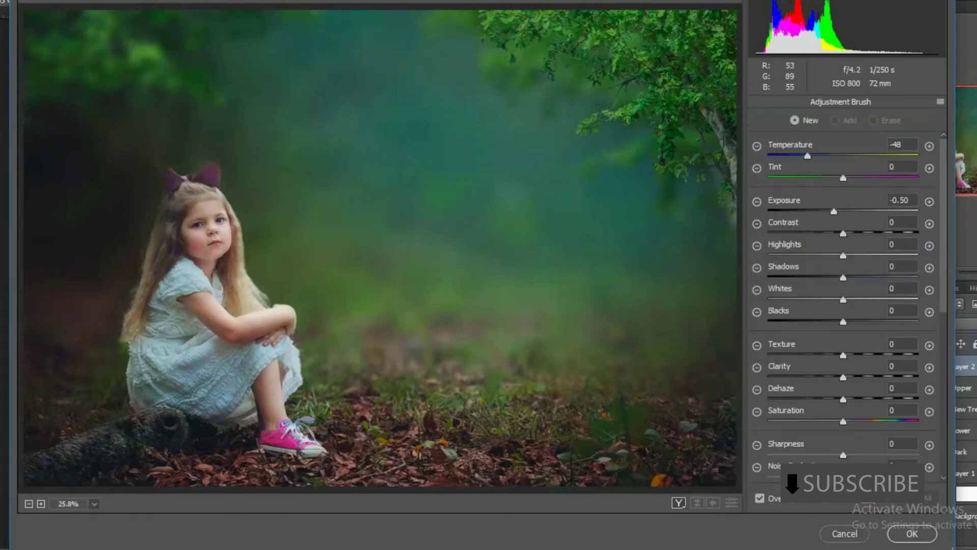
pyautogui.click(941, 102)
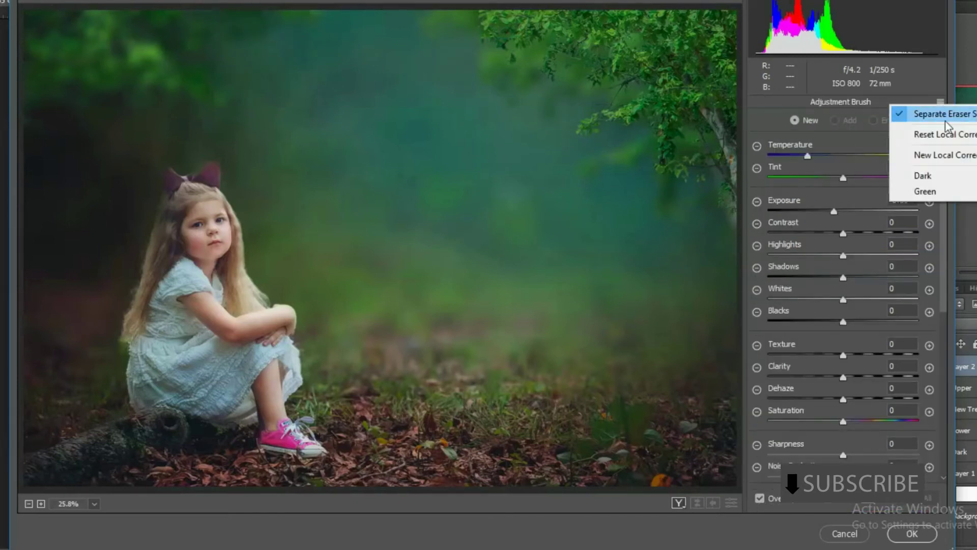
pyautogui.click(937, 135)
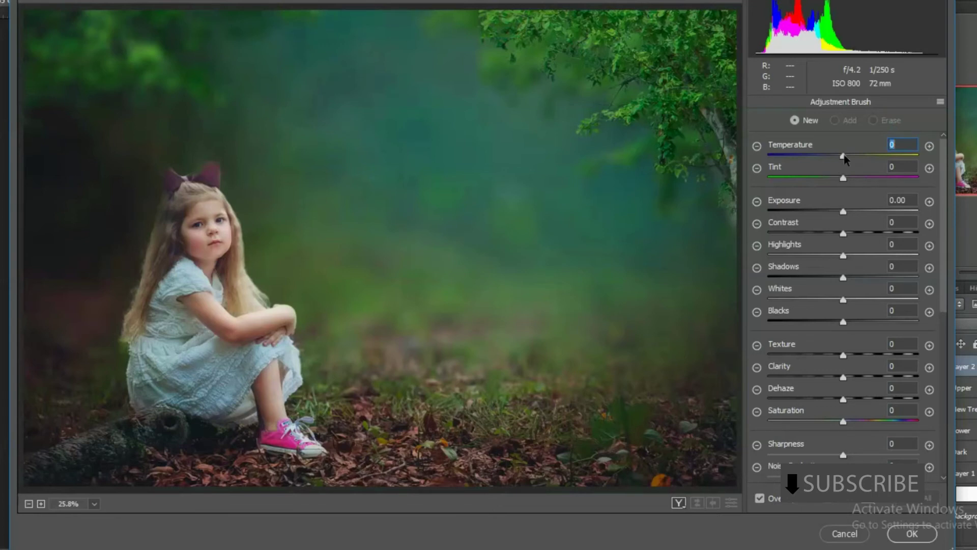
pyautogui.moveTo(843, 157); pyautogui.dragTo(817, 158)
pyautogui.moveTo(843, 213); pyautogui.dragTo(826, 215)
# - Paint the cool darkening over the background near the tree and the right-side foliage
pyautogui.moveTo(605, 147); pyautogui.dragTo(642, 214)
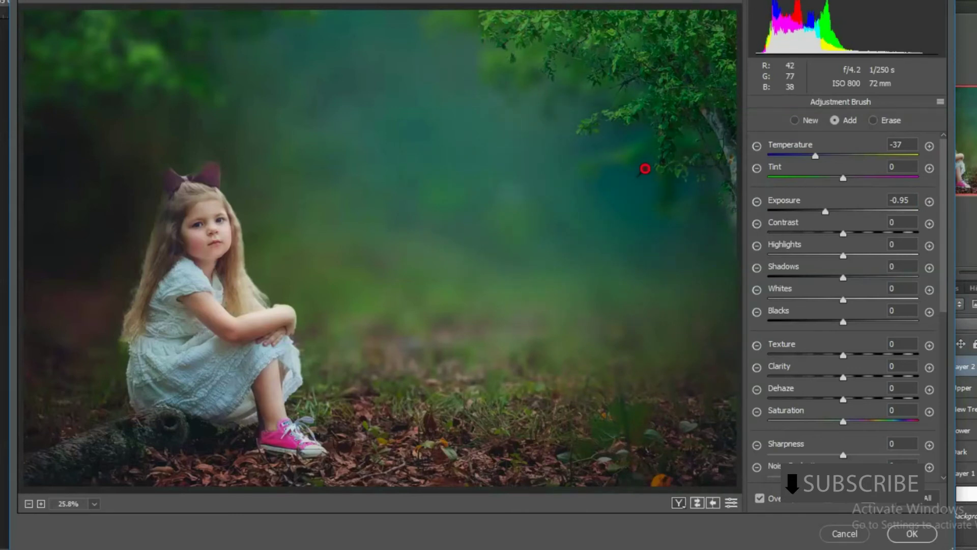
pyautogui.hotkey('ctrl', '-')
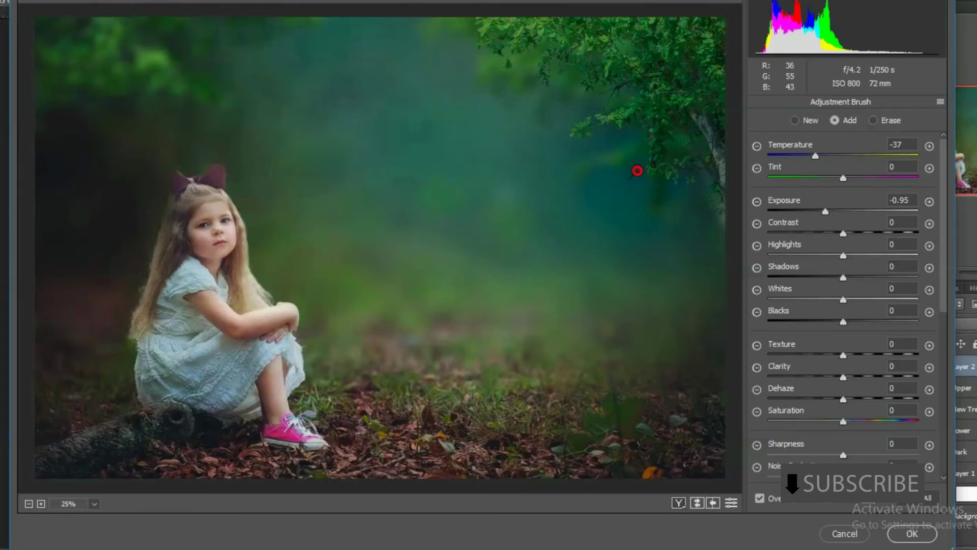
pyautogui.moveTo(196, 56); pyautogui.dragTo(160, 40)
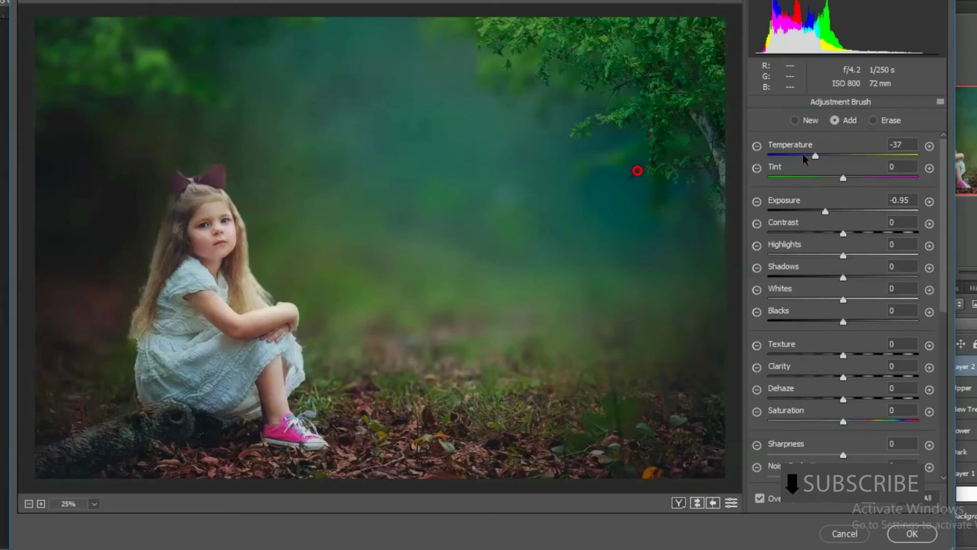
pyautogui.click(794, 120)
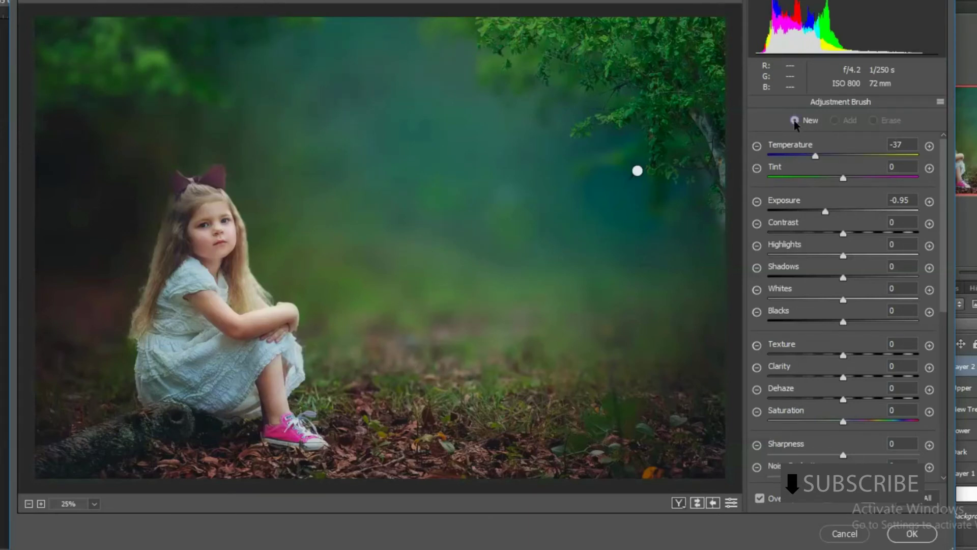
# - Brush a Temperature +17, Tint -13, Exposure +0.80 adjustment over the upper-middle background
pyautogui.click(941, 103)
pyautogui.click(786, 122)
pyautogui.moveTo(816, 155); pyautogui.dragTo(857, 156)
pyautogui.moveTo(844, 182)
pyautogui.mouseDown()
pyautogui.moveTo(831, 182)
pyautogui.moveTo(853, 158)
pyautogui.mouseUp()
pyautogui.moveTo(826, 213); pyautogui.dragTo(861, 212)
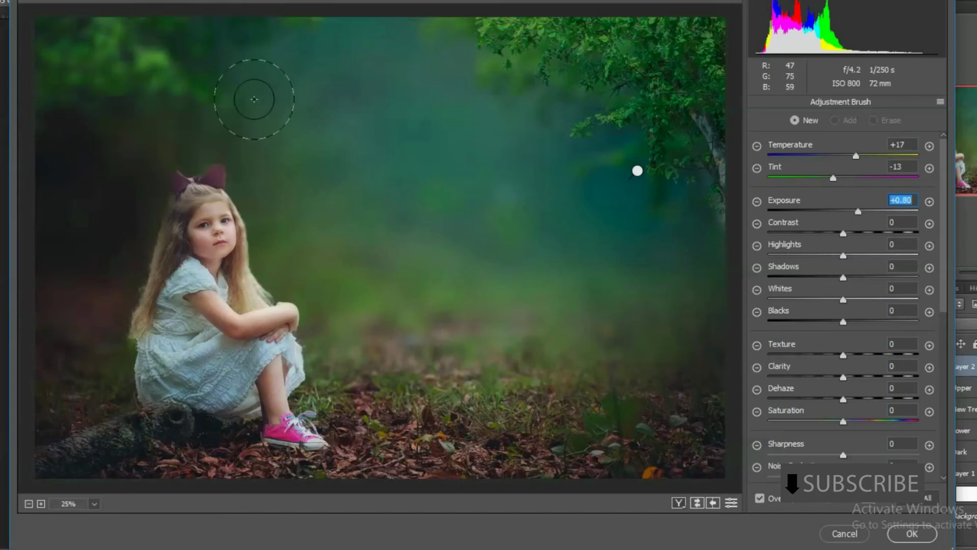
pyautogui.moveTo(306, 157)
pyautogui.mouseDown()
pyautogui.moveTo(427, 232)
pyautogui.moveTo(478, 244)
pyautogui.mouseUp()
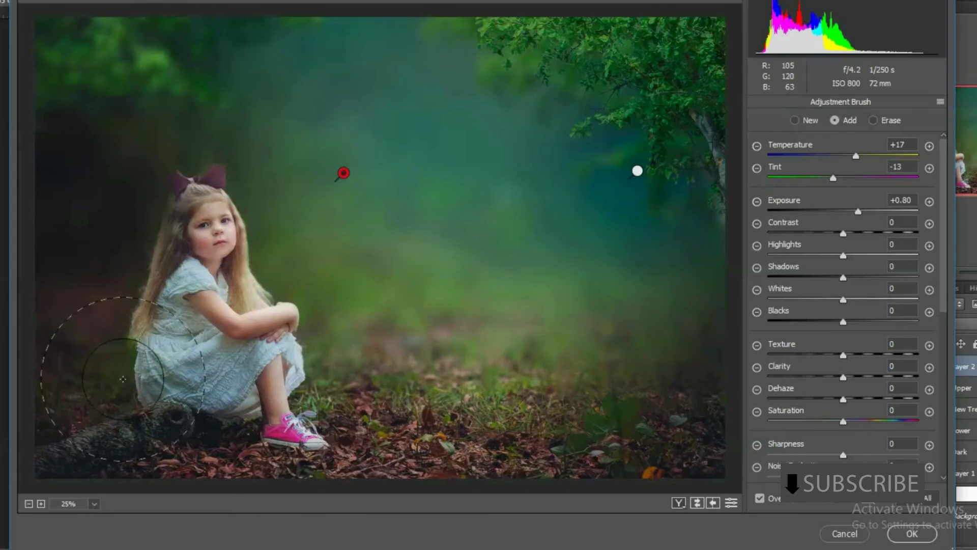
# - Compare before and after, review both brush adjustments, and apply the Camera Raw edits
pyautogui.hotkey('ctrl', '-')
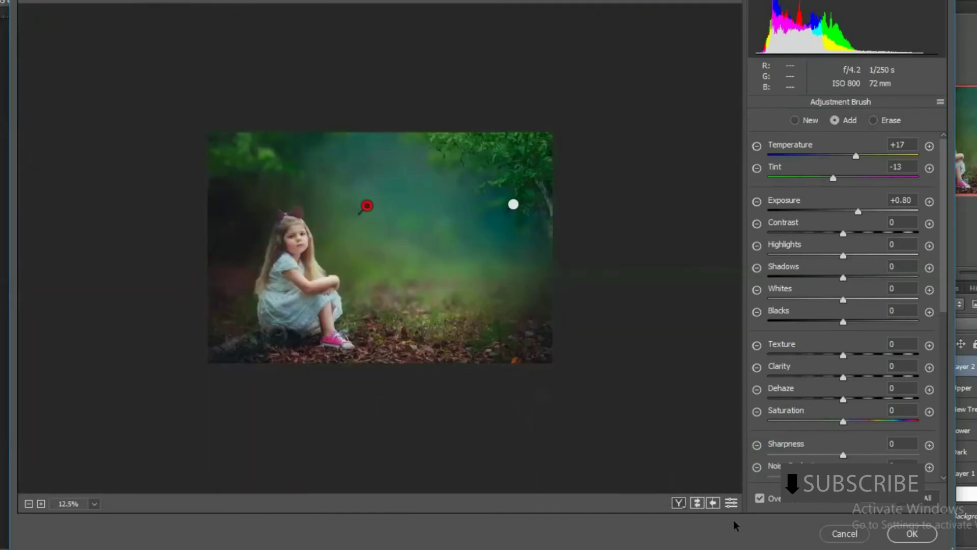
pyautogui.click(701, 505)
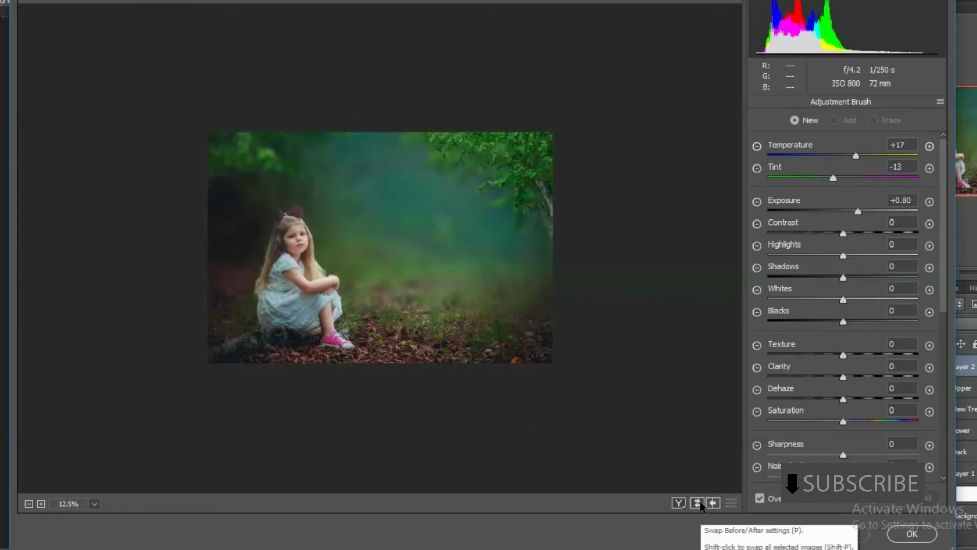
pyautogui.click(700, 504)
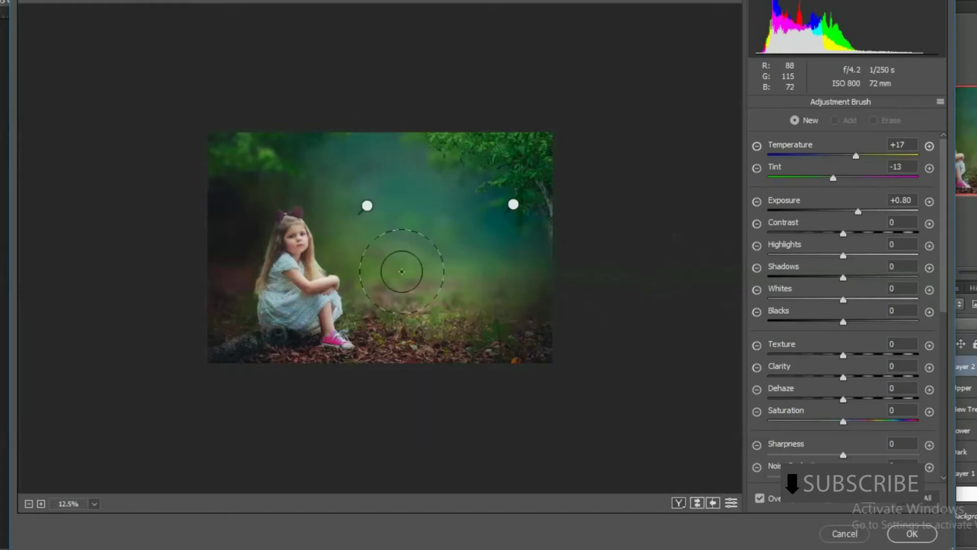
pyautogui.click(367, 206)
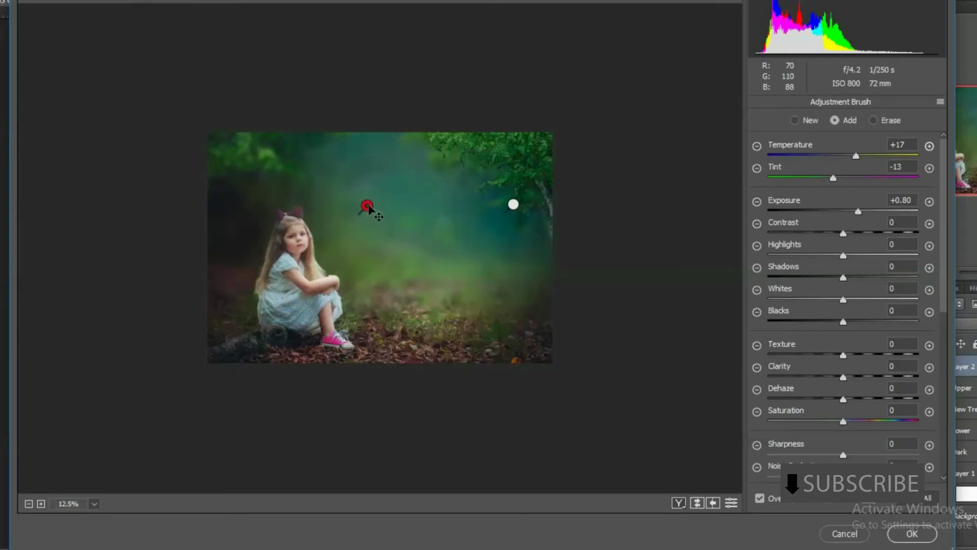
pyautogui.click(513, 205)
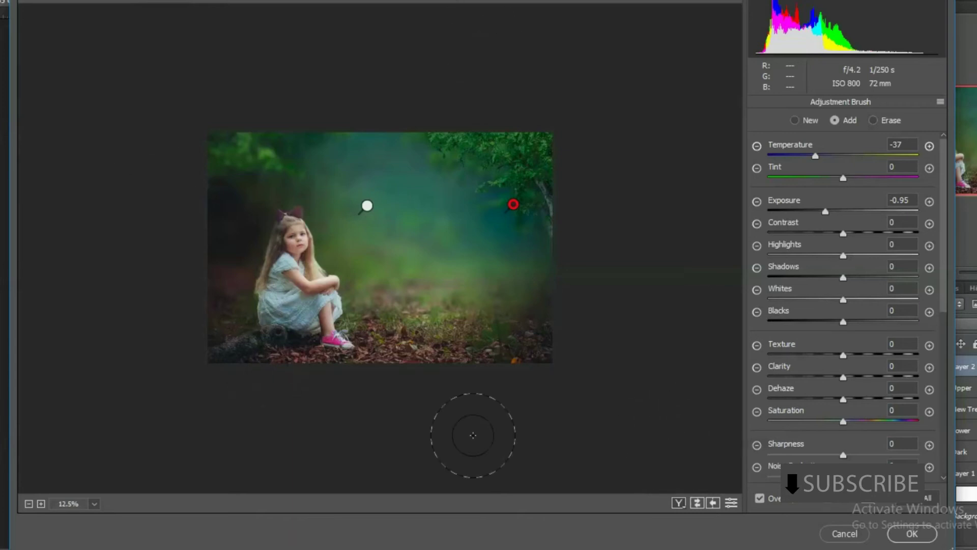
pyautogui.click(912, 534)
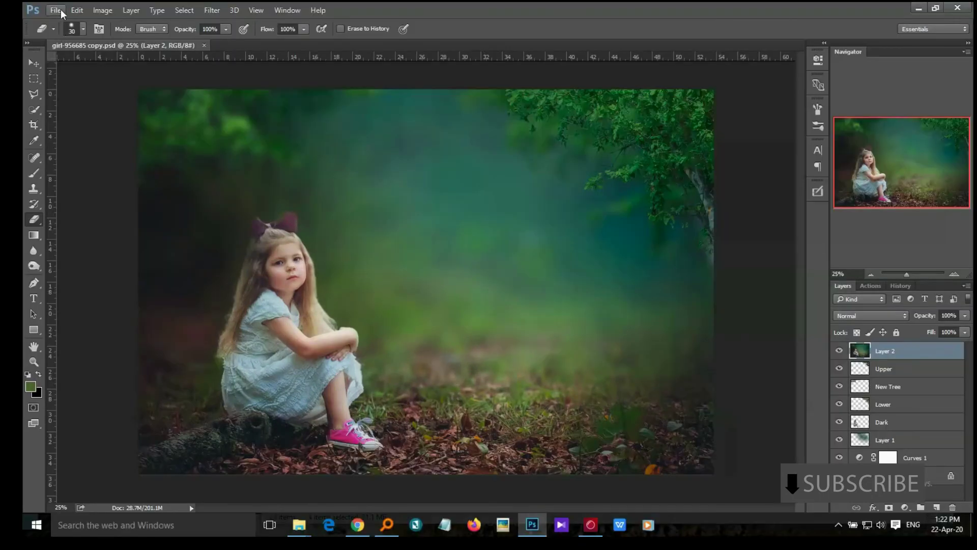
# - Save the photo as JPEG 'Jepeg A' at Quality 12 Maximum and close the document
pyautogui.click(55, 10)
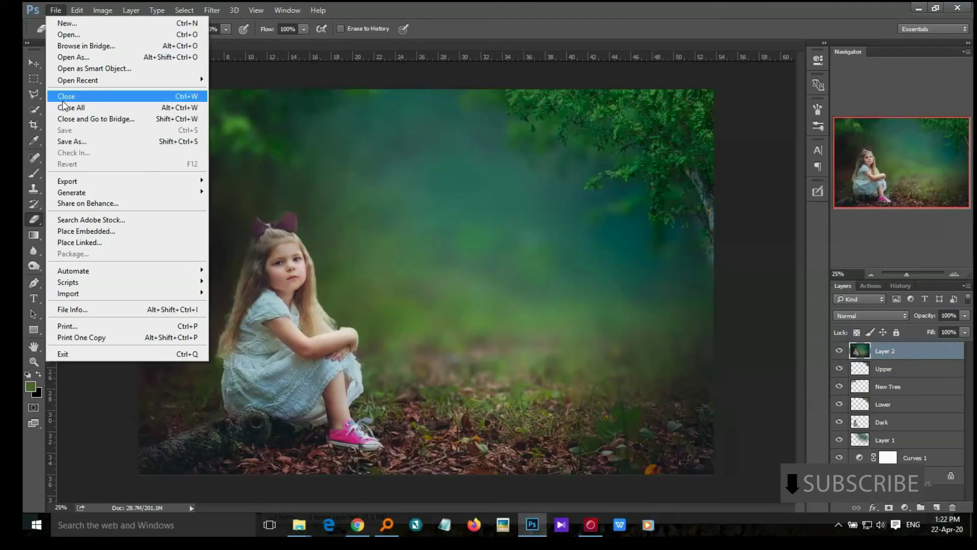
pyautogui.click(78, 143)
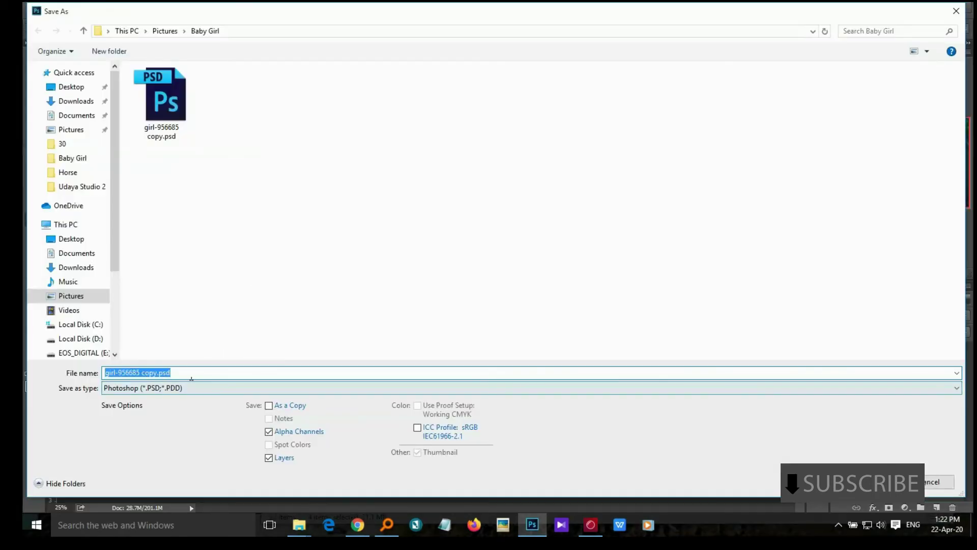
pyautogui.write('Jepeg')
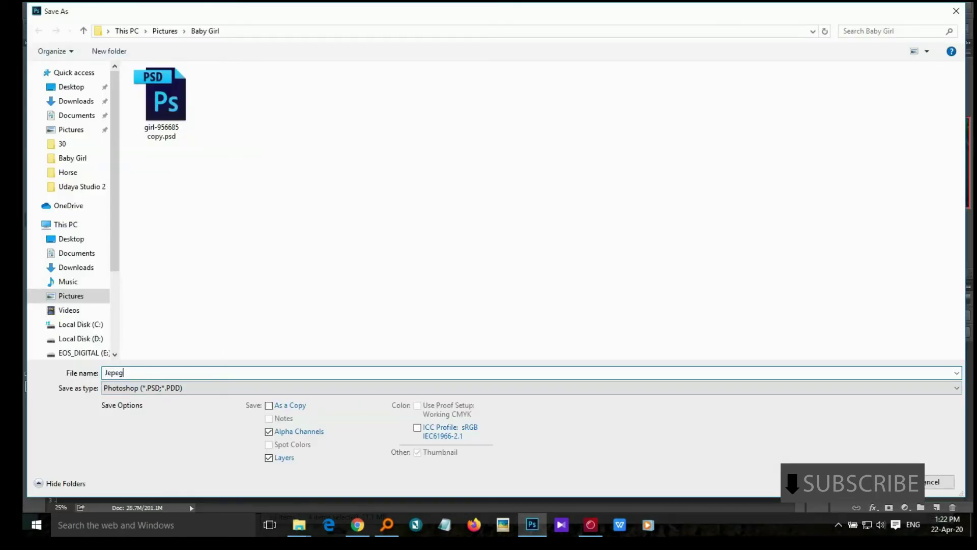
pyautogui.write(' A')
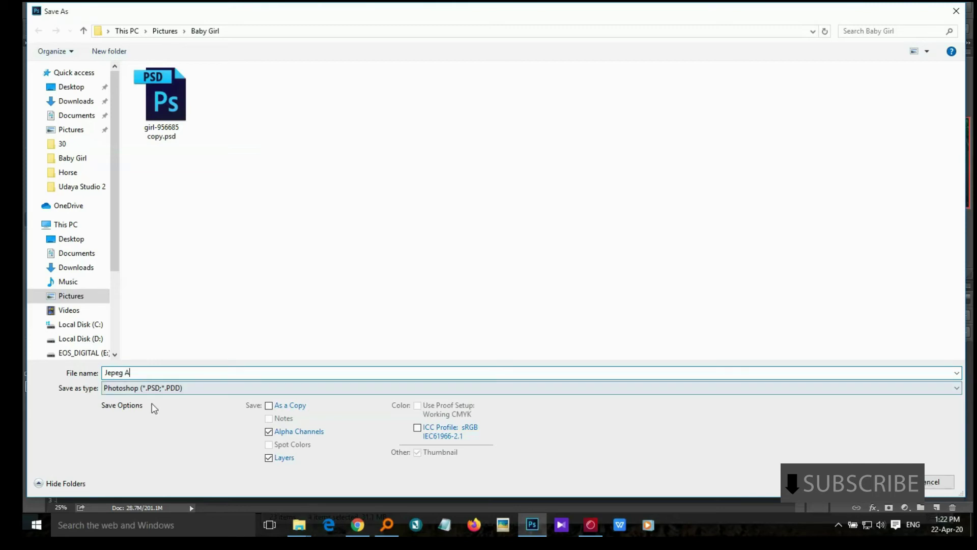
pyautogui.click(152, 389)
pyautogui.click(118, 278)
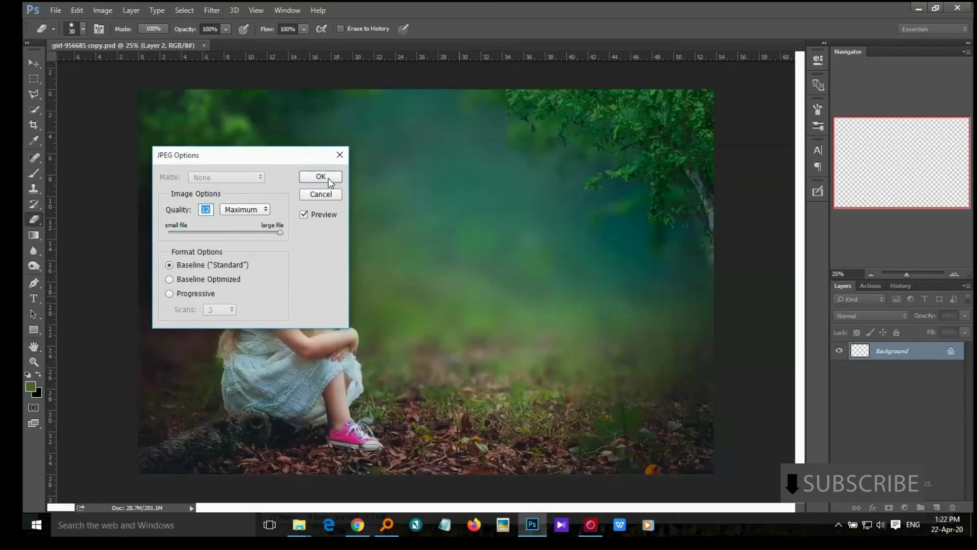
pyautogui.click(330, 183)
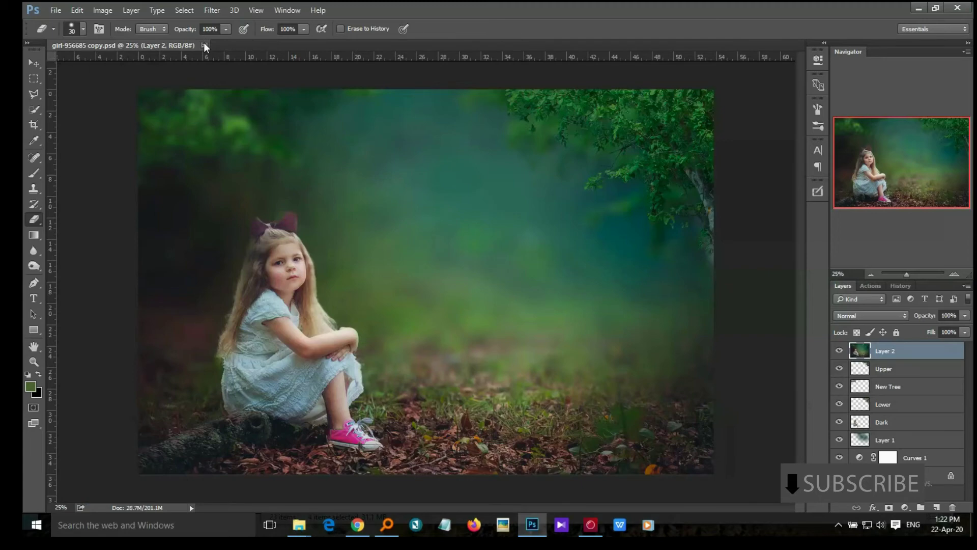
pyautogui.click(203, 45)
# - Open the saved Jepeg A.jpg file
pyautogui.click(56, 10)
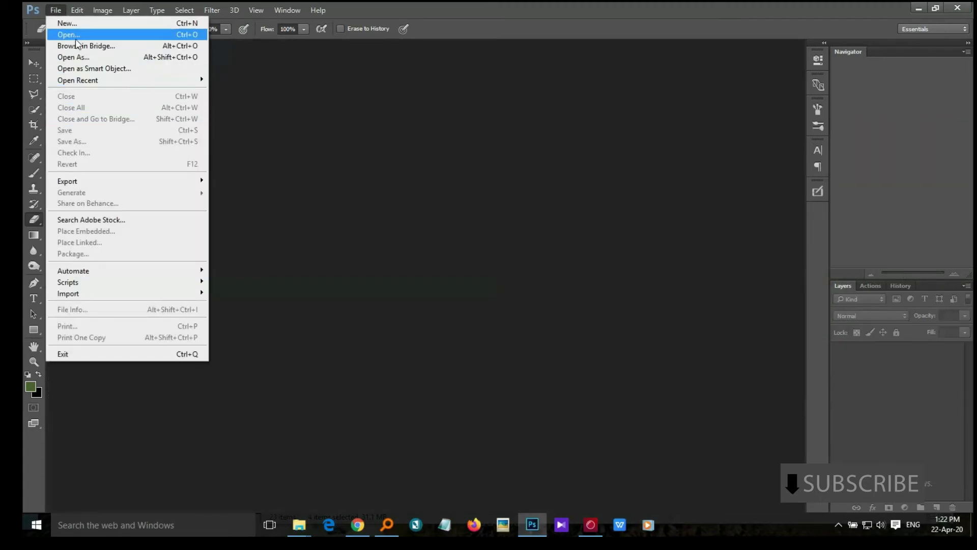
pyautogui.click(84, 57)
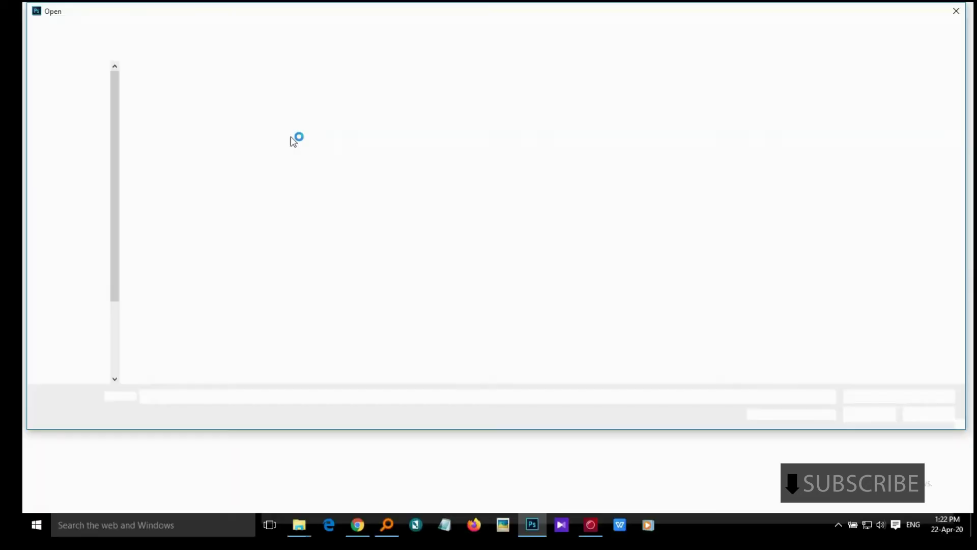
pyautogui.click(291, 103)
pyautogui.click(869, 413)
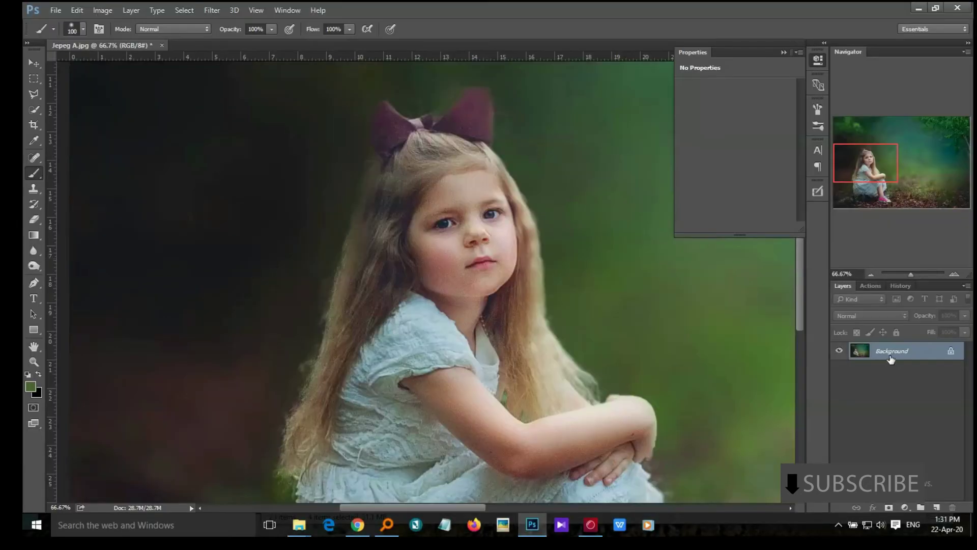
# - Duplicate the Background layer and rename the copy 'Soft Skin'
pyautogui.rightClick(891, 358)
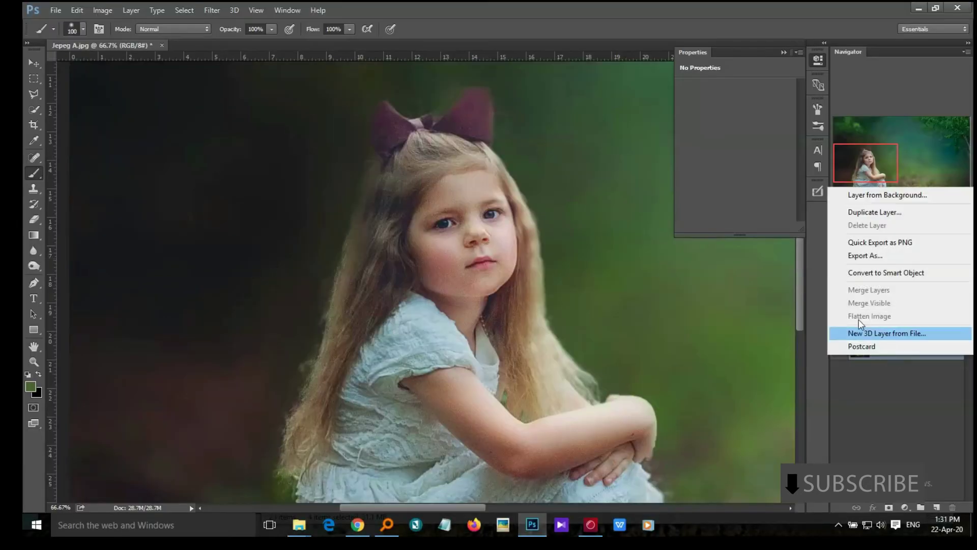
pyautogui.click(865, 209)
pyautogui.click(599, 161)
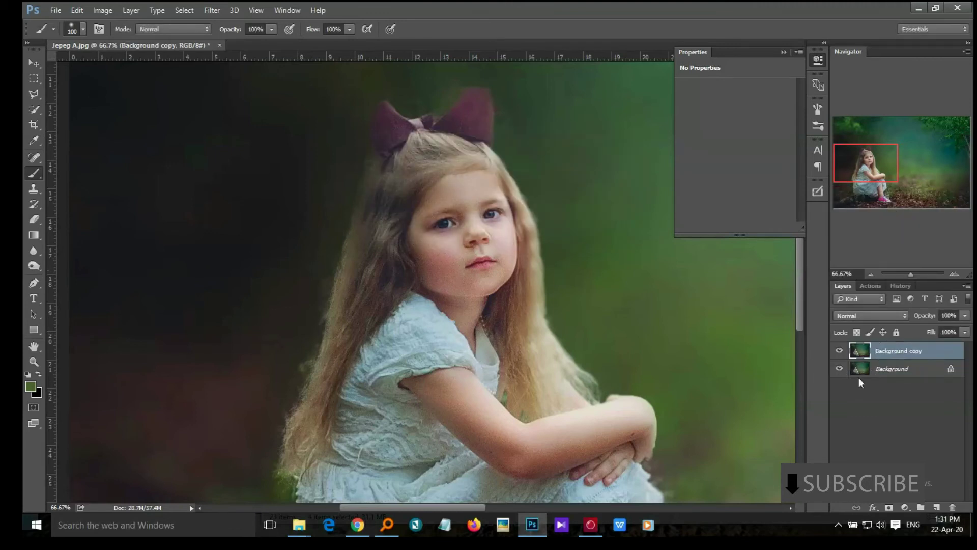
pyautogui.doubleClick(894, 351)
pyautogui.write('Sk')
pyautogui.write('in')
pyautogui.press('Return')
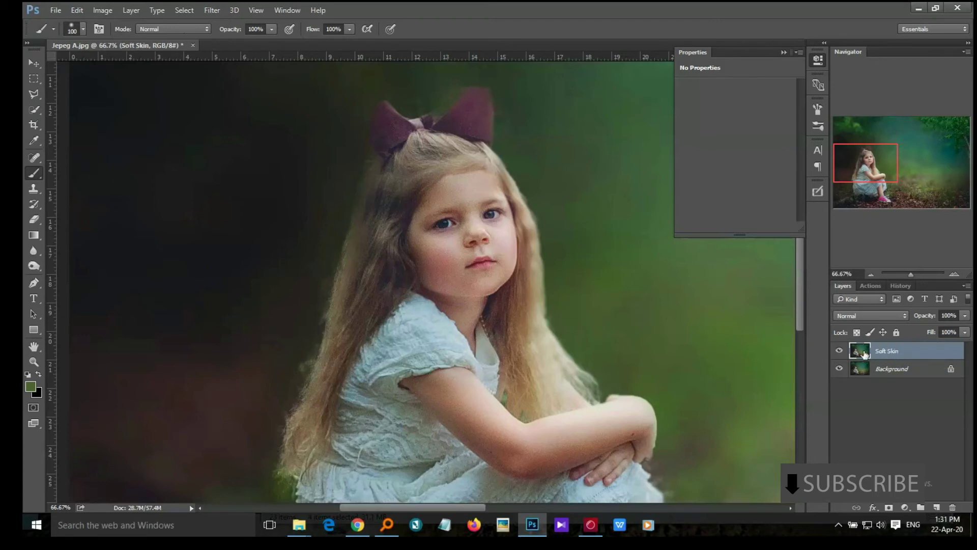
pyautogui.click(212, 10)
# - In Camera Raw, zoom to the girl's face, set Texture -21 and raise Luminance noise reduction
pyautogui.click(235, 80)
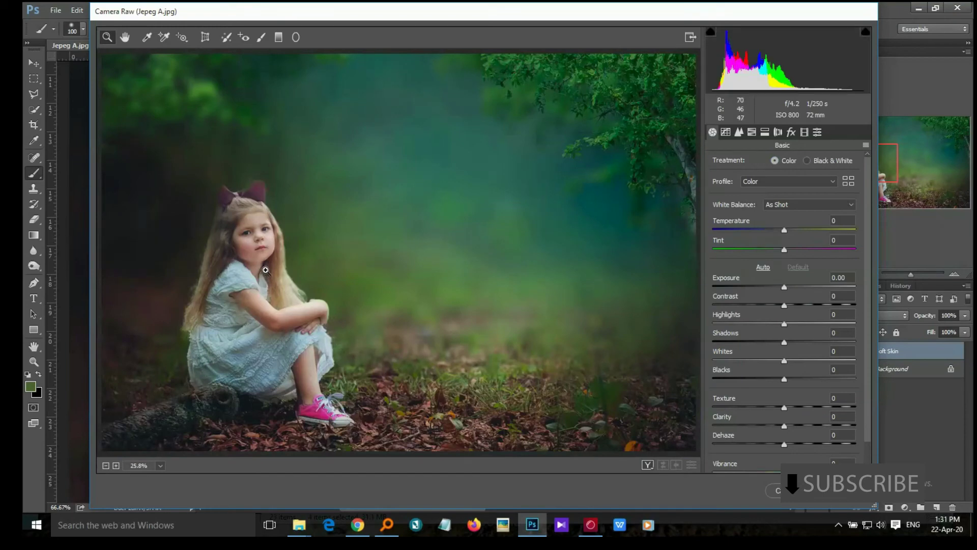
pyautogui.click(262, 271)
pyautogui.moveTo(142, 257)
pyautogui.mouseDown()
pyautogui.moveTo(584, 277)
pyautogui.moveTo(500, 274)
pyautogui.mouseUp()
pyautogui.click(500, 274)
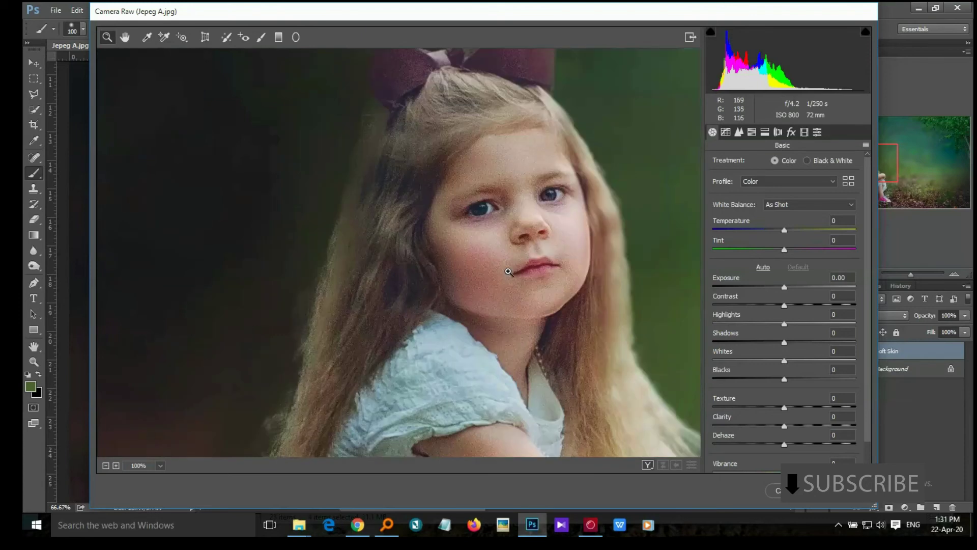
pyautogui.moveTo(784, 407)
pyautogui.mouseDown()
pyautogui.moveTo(696, 406)
pyautogui.moveTo(707, 402)
pyautogui.mouseUp()
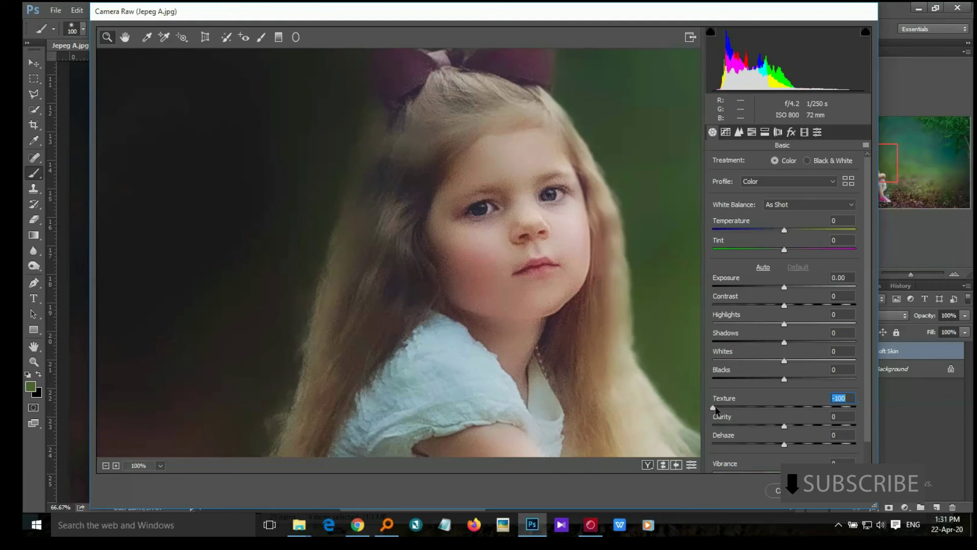
pyautogui.moveTo(715, 410)
pyautogui.mouseDown()
pyautogui.moveTo(771, 411)
pyautogui.moveTo(710, 417)
pyautogui.mouseUp()
pyautogui.click(739, 132)
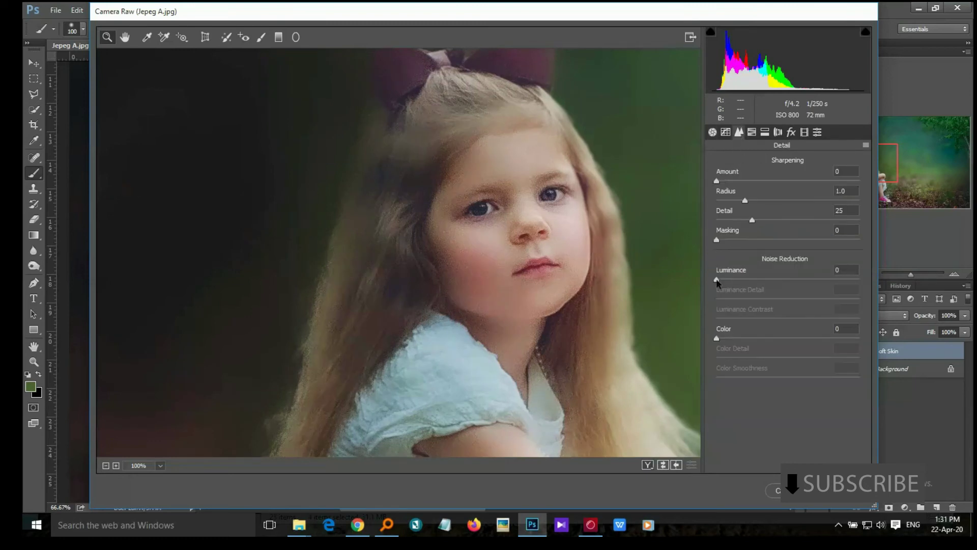
pyautogui.moveTo(741, 280); pyautogui.dragTo(773, 279)
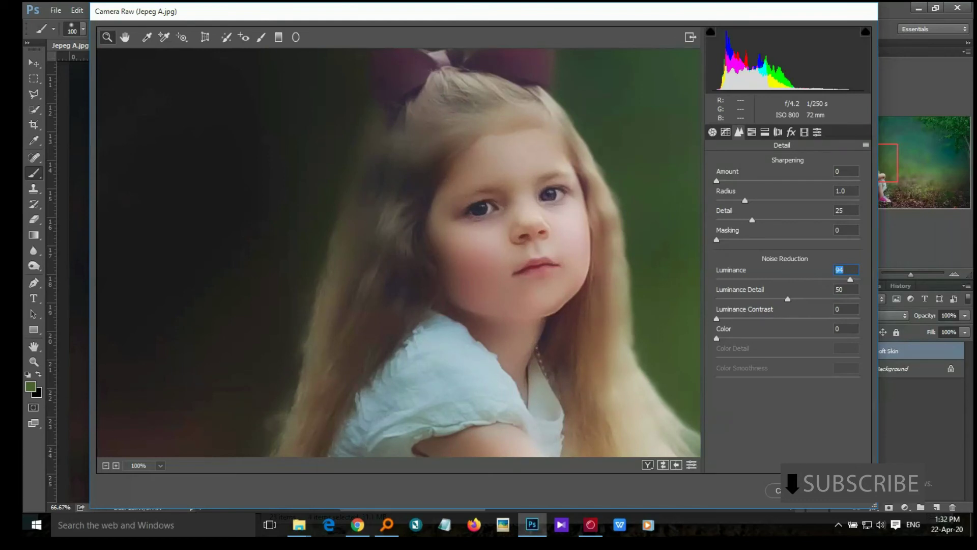
# - Apply the Camera Raw luminance noise reduction to Soft Skin and view at 100%
pyautogui.press('Return')
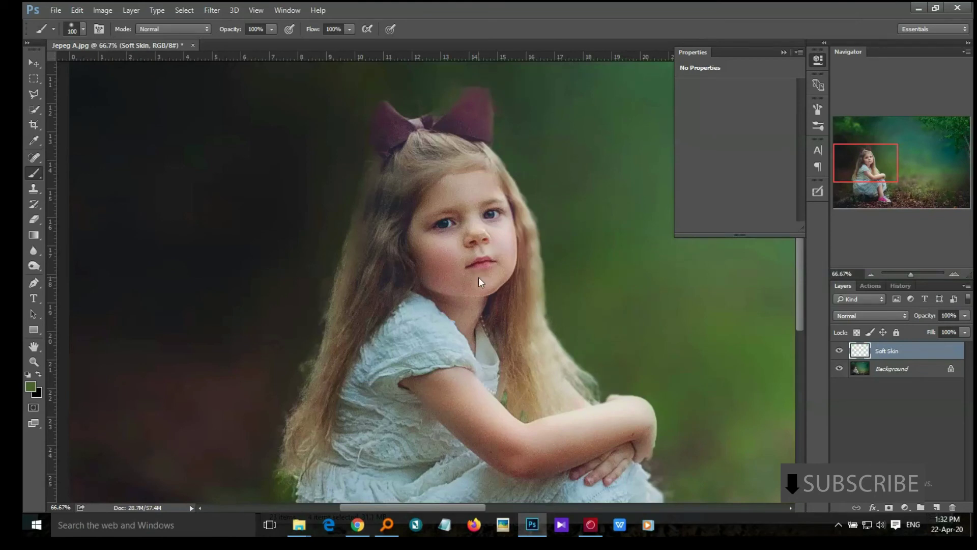
pyautogui.hotkey('ctrl', '+')
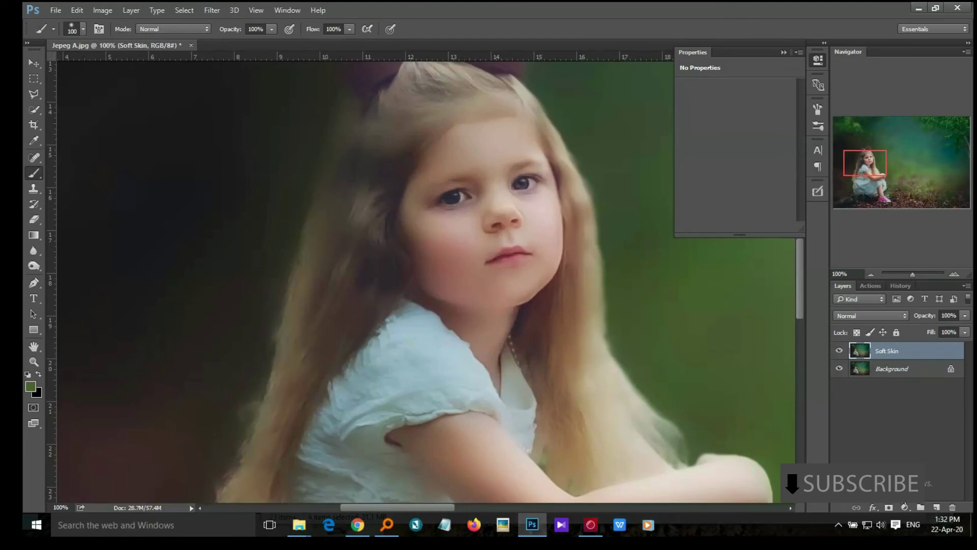
# - Add an inverted black mask to the Soft Skin layer with white as the paint colour
pyautogui.click(889, 507)
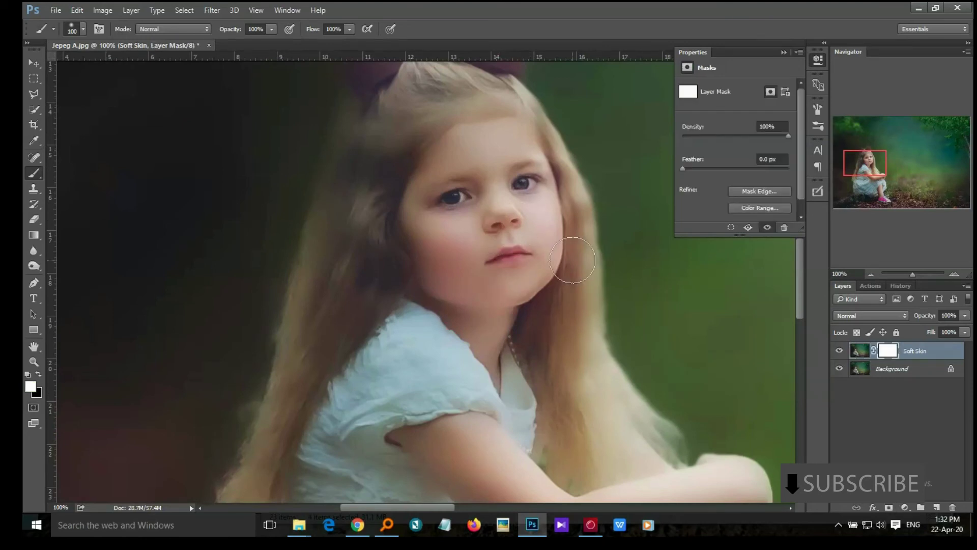
pyautogui.moveTo(798, 187); pyautogui.dragTo(801, 203)
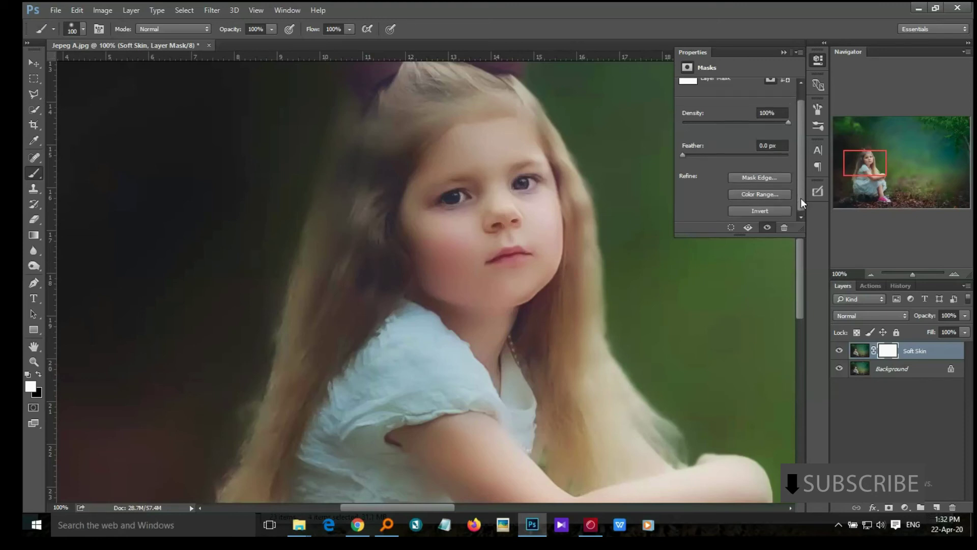
pyautogui.click(759, 213)
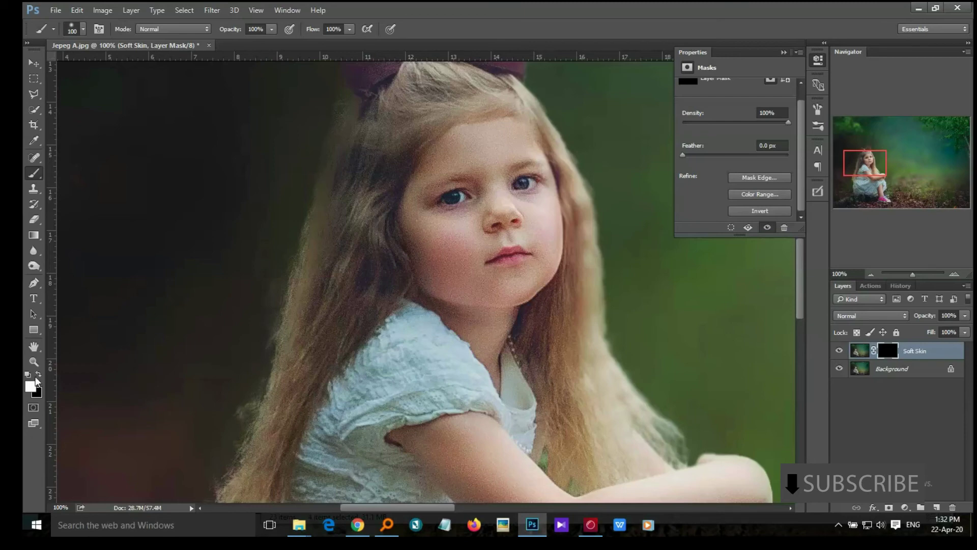
pyautogui.click(31, 385)
pyautogui.click(754, 210)
pyautogui.press('[')
pyautogui.press('[')
pyautogui.press('[')
pyautogui.press('[')
# - Set up a soft round brush at 40% opacity for painting the mask
pyautogui.click(272, 31)
pyautogui.moveTo(270, 45); pyautogui.dragTo(228, 45)
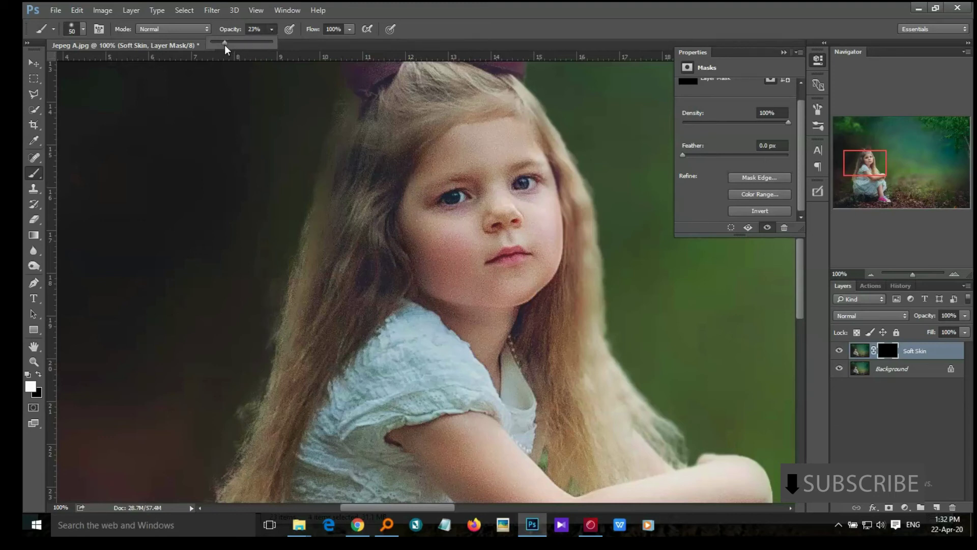
pyautogui.click(83, 31)
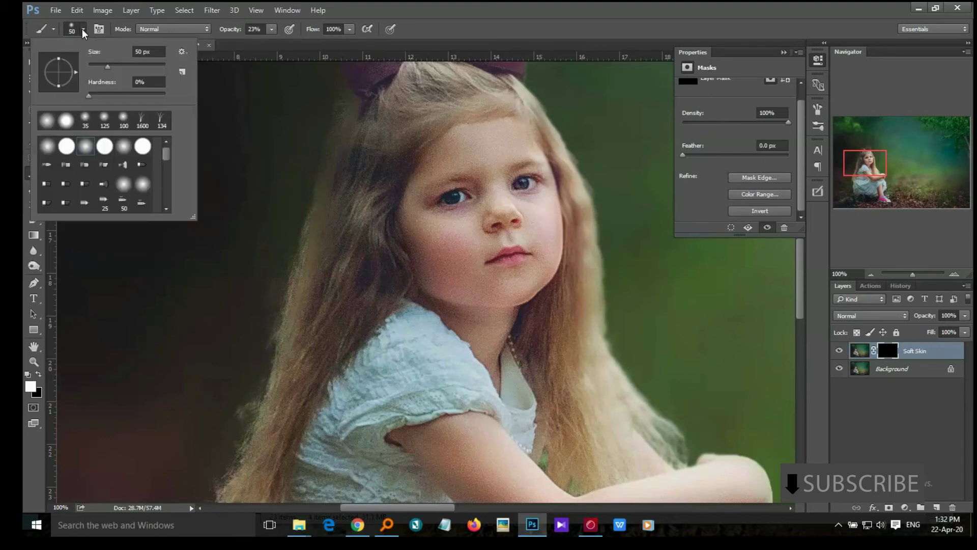
pyautogui.click(90, 147)
pyautogui.click(255, 29)
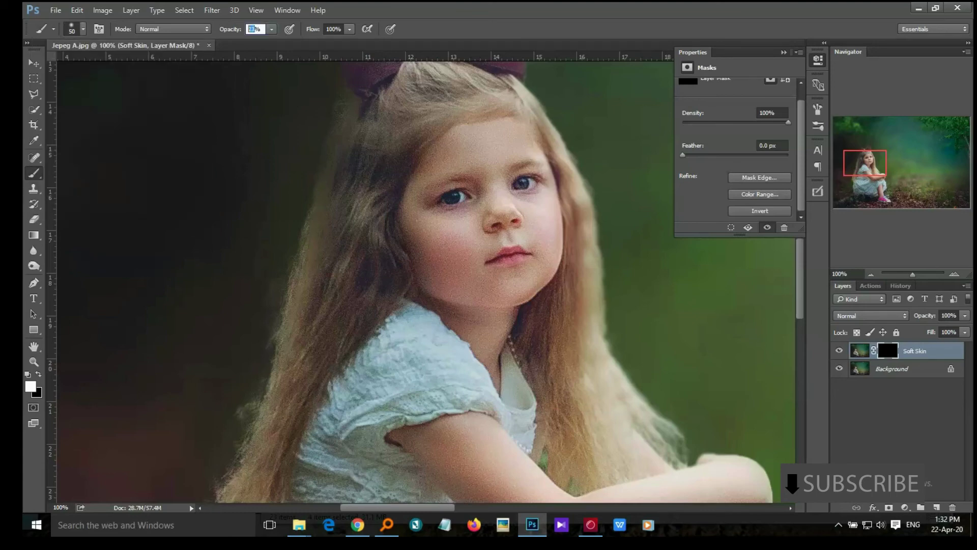
pyautogui.write('40')
pyautogui.press('Return')
pyautogui.press(']')
# - Paint smoothing back onto the forehead, cheek and nose area
pyautogui.moveTo(492, 173)
pyautogui.mouseDown()
pyautogui.moveTo(469, 139)
pyautogui.moveTo(470, 244)
pyautogui.moveTo(480, 266)
pyautogui.moveTo(426, 223)
pyautogui.moveTo(454, 285)
pyautogui.moveTo(488, 282)
pyautogui.moveTo(475, 294)
pyautogui.moveTo(430, 271)
pyautogui.moveTo(407, 212)
pyautogui.moveTo(462, 316)
pyautogui.moveTo(418, 285)
pyautogui.moveTo(493, 333)
pyautogui.moveTo(475, 318)
pyautogui.moveTo(500, 371)
pyautogui.moveTo(466, 328)
pyautogui.moveTo(504, 283)
pyautogui.moveTo(548, 262)
pyautogui.mouseUp()
pyautogui.press('[')
pyautogui.press('[')
pyautogui.press('[')
pyautogui.moveTo(520, 273)
pyautogui.mouseDown()
pyautogui.moveTo(535, 247)
pyautogui.moveTo(526, 234)
pyautogui.moveTo(536, 229)
pyautogui.mouseUp()
pyautogui.press(']')
pyautogui.press('[')
pyautogui.press(']')
pyautogui.press('[')
pyautogui.press('[')
pyautogui.press(']')
pyautogui.press(']')
pyautogui.press(']')
pyautogui.press(']')
# - At 20% brush opacity, paint smoothing onto the lips, chin and neck
pyautogui.click(273, 30)
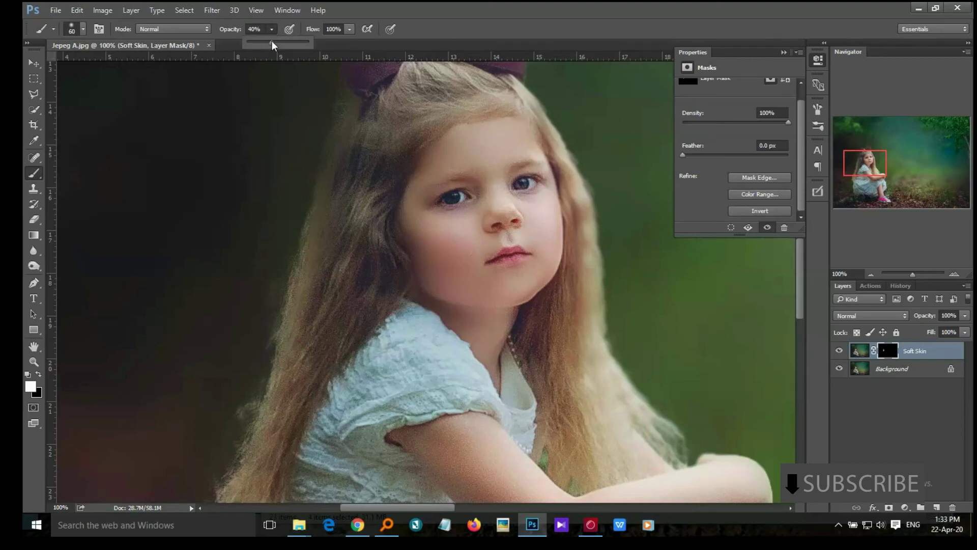
pyautogui.click(254, 29)
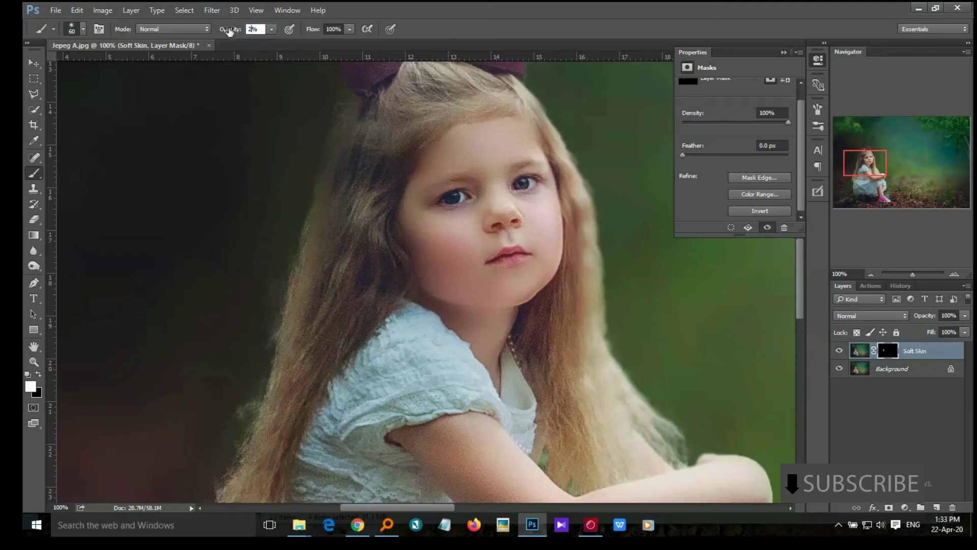
pyautogui.write('0')
pyautogui.press('Return')
pyautogui.moveTo(477, 239)
pyautogui.mouseDown()
pyautogui.moveTo(539, 262)
pyautogui.moveTo(497, 258)
pyautogui.moveTo(403, 201)
pyautogui.moveTo(503, 185)
pyautogui.moveTo(418, 205)
pyautogui.moveTo(435, 179)
pyautogui.moveTo(492, 192)
pyautogui.moveTo(536, 154)
pyautogui.mouseUp()
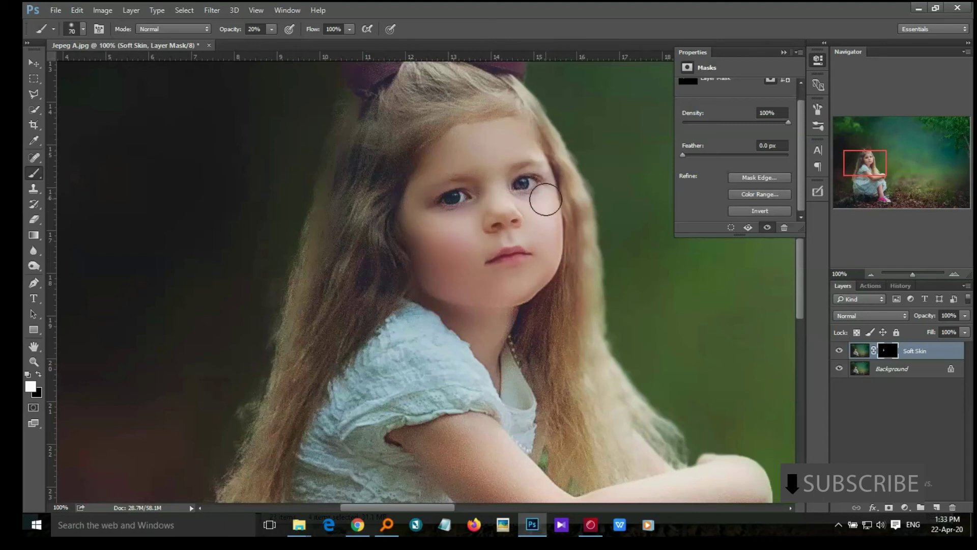
pyautogui.press('[')
pyautogui.press('[')
pyautogui.press('[')
pyautogui.press(']')
pyautogui.press(']')
pyautogui.press(']')
pyautogui.press(']')
pyautogui.press(']')
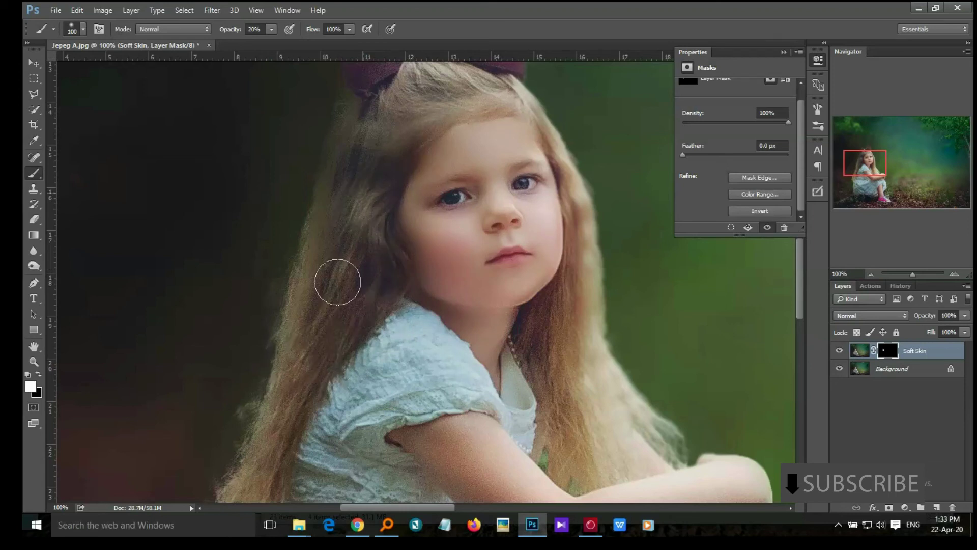
pyautogui.press(']')
pyautogui.moveTo(506, 307)
pyautogui.mouseDown()
pyautogui.moveTo(426, 284)
pyautogui.moveTo(506, 301)
pyautogui.mouseUp()
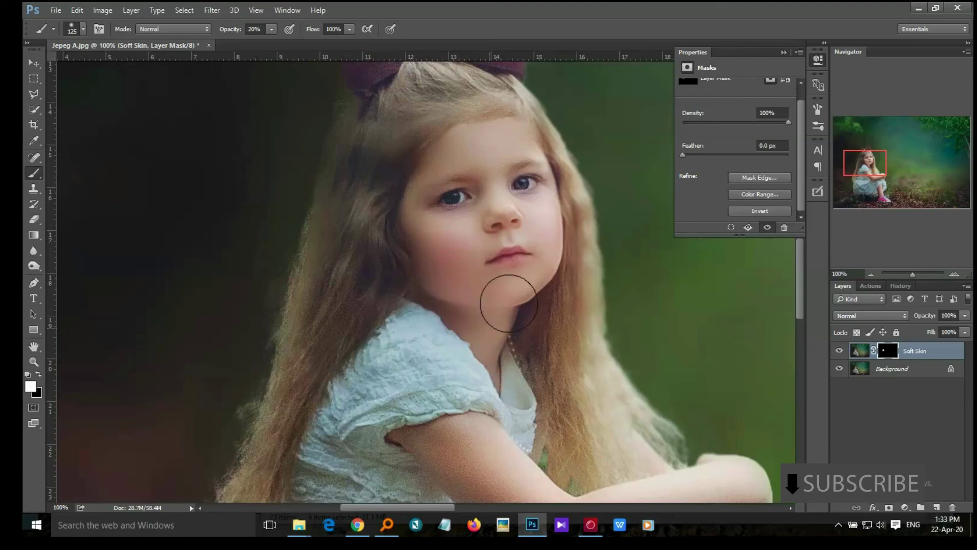
# - Paint smoothing along the arm at 50% opacity, then fit the photo to the window
pyautogui.moveTo(466, 361); pyautogui.dragTo(438, 225)
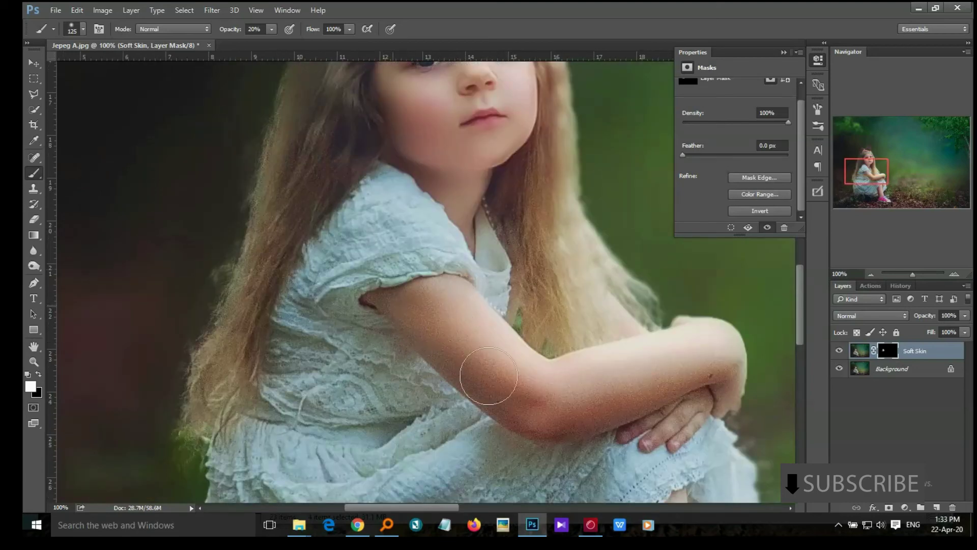
pyautogui.moveTo(468, 346)
pyautogui.mouseDown()
pyautogui.moveTo(436, 343)
pyautogui.moveTo(484, 382)
pyautogui.moveTo(541, 406)
pyautogui.moveTo(610, 392)
pyautogui.mouseUp()
pyautogui.click(254, 29)
pyautogui.write('50')
pyautogui.press('Return')
pyautogui.moveTo(410, 311)
pyautogui.mouseDown()
pyautogui.moveTo(506, 400)
pyautogui.moveTo(733, 362)
pyautogui.moveTo(639, 414)
pyautogui.moveTo(687, 353)
pyautogui.moveTo(557, 422)
pyautogui.moveTo(388, 328)
pyautogui.moveTo(427, 407)
pyautogui.moveTo(503, 460)
pyautogui.moveTo(447, 422)
pyautogui.moveTo(318, 388)
pyautogui.moveTo(315, 322)
pyautogui.moveTo(475, 273)
pyautogui.moveTo(540, 268)
pyautogui.moveTo(557, 322)
pyautogui.moveTo(506, 207)
pyautogui.moveTo(395, 290)
pyautogui.mouseUp()
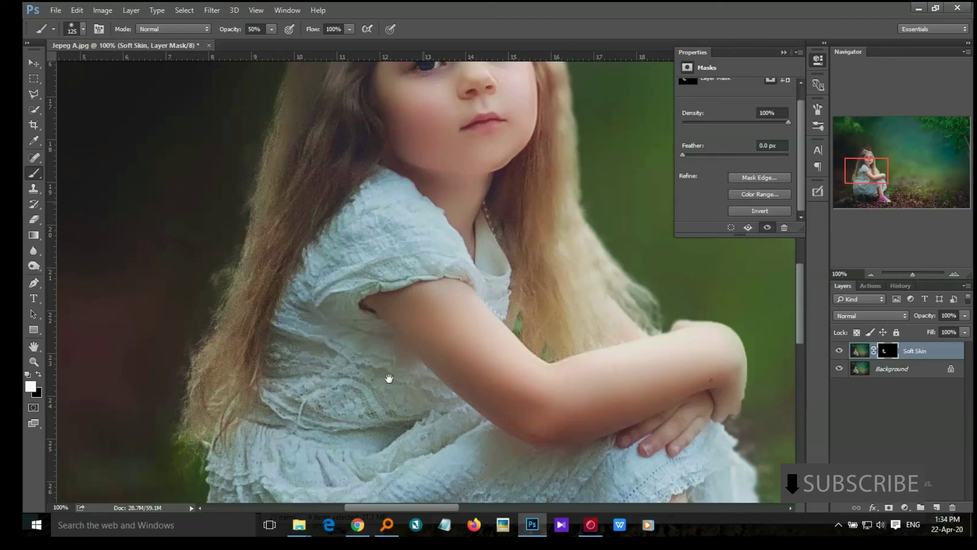
pyautogui.scroll(5, 388, 375)
pyautogui.press('[')
pyautogui.press('[')
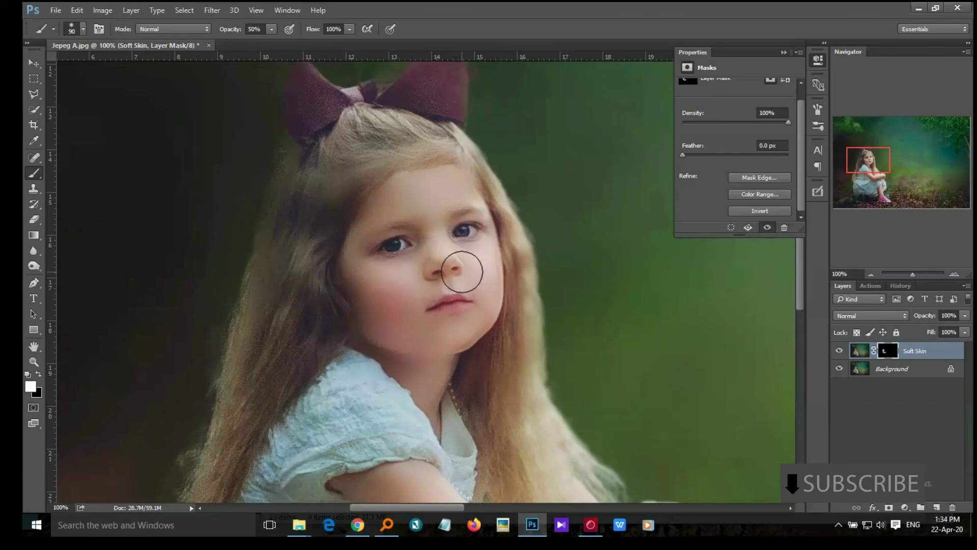
pyautogui.press('[')
pyautogui.press('[')
pyautogui.press('[')
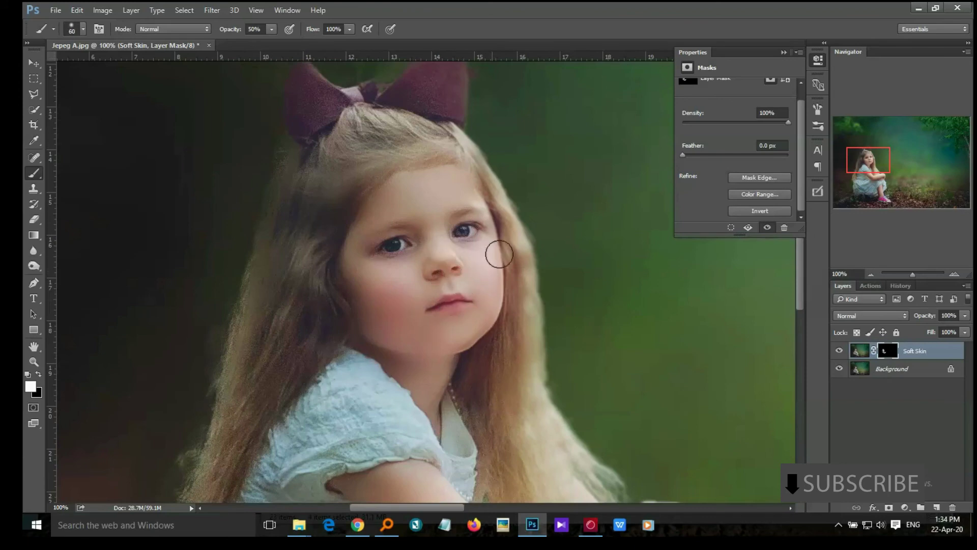
pyautogui.hotkey('ctrl', '0')
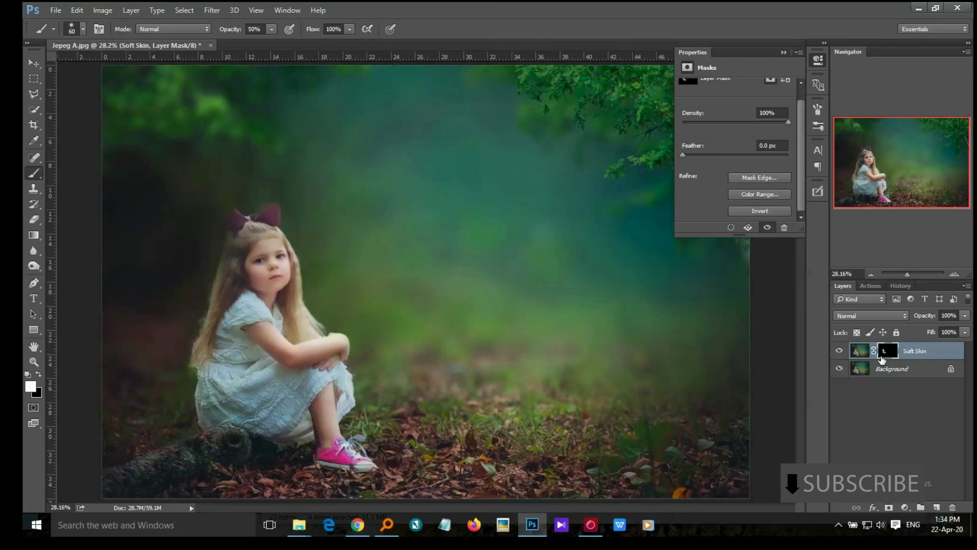
# - Merge the Soft Skin layer down into the Background layer
pyautogui.click(905, 508)
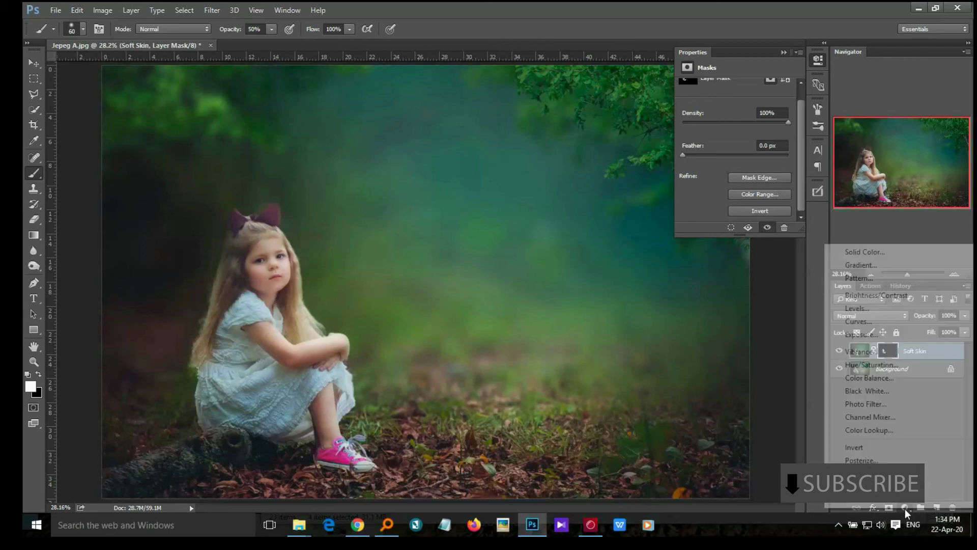
pyautogui.click(907, 513)
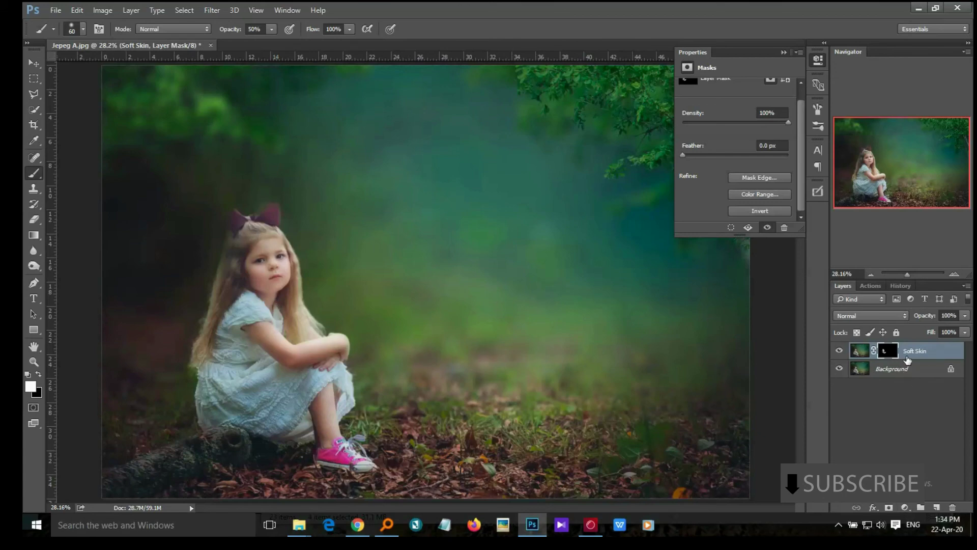
pyautogui.rightClick(917, 353)
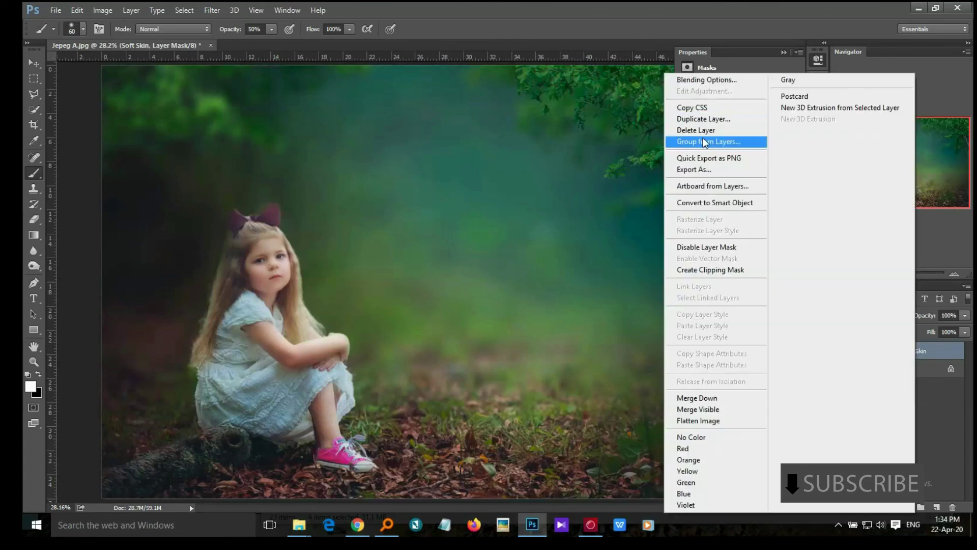
pyautogui.click(711, 399)
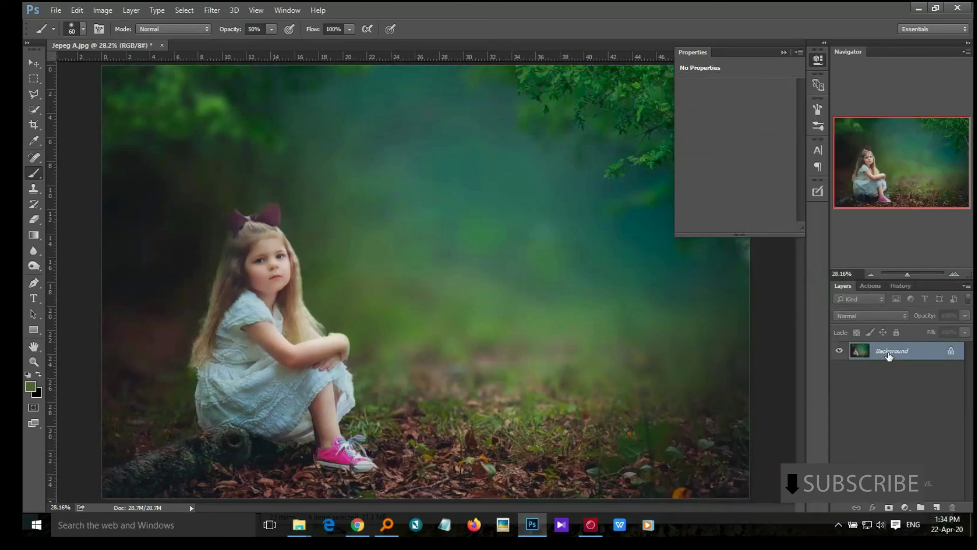
pyautogui.rightClick(889, 357)
# - Duplicate the Background layer and set the copy's blend mode to Linear Light
pyautogui.click(875, 208)
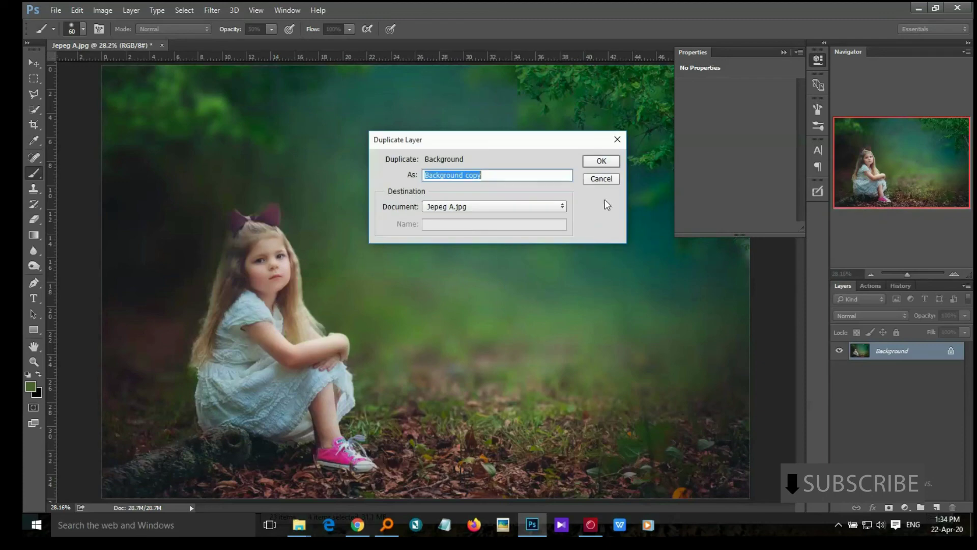
pyautogui.click(610, 162)
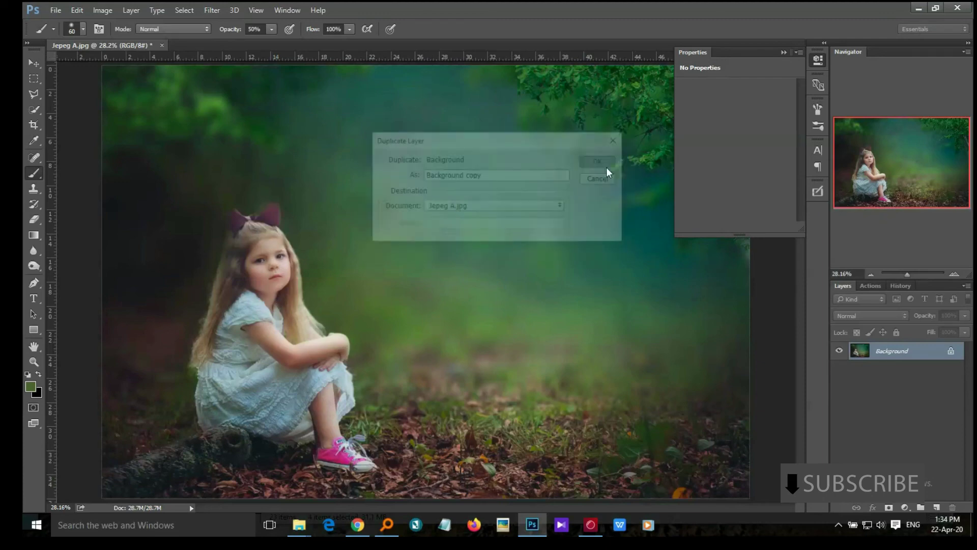
pyautogui.click(876, 317)
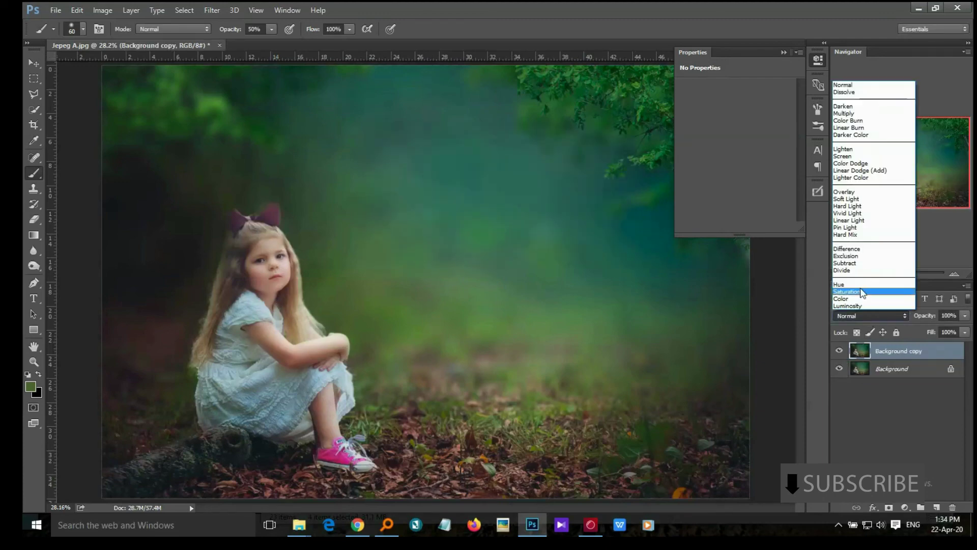
pyautogui.click(849, 220)
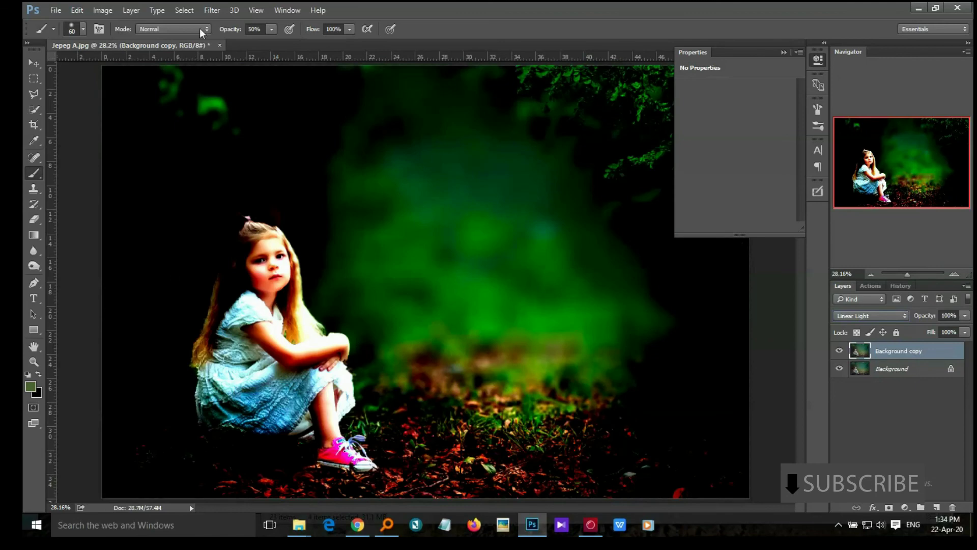
pyautogui.click(211, 10)
pyautogui.moveTo(221, 243)
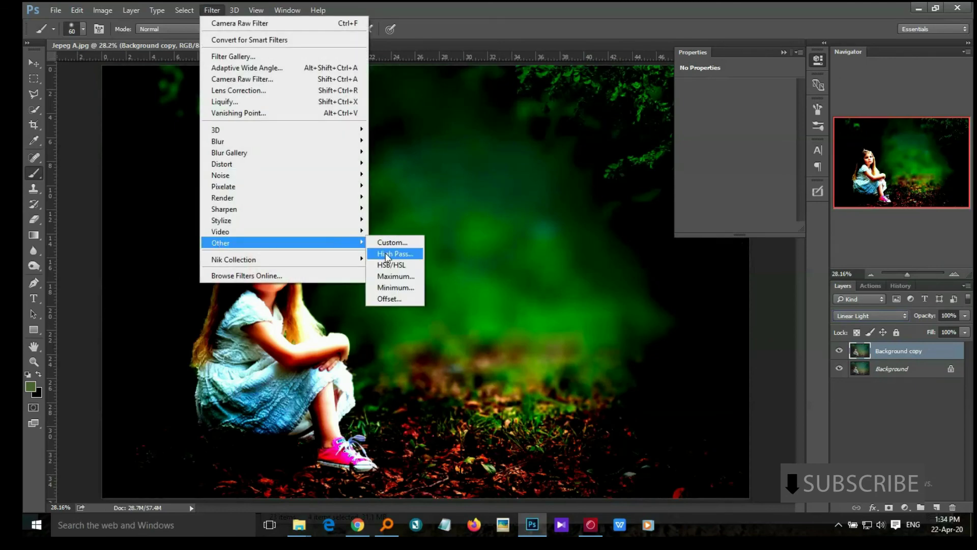
# - Apply a High Pass filter with a 3.4-pixel radius to the Background copy
pyautogui.click(387, 254)
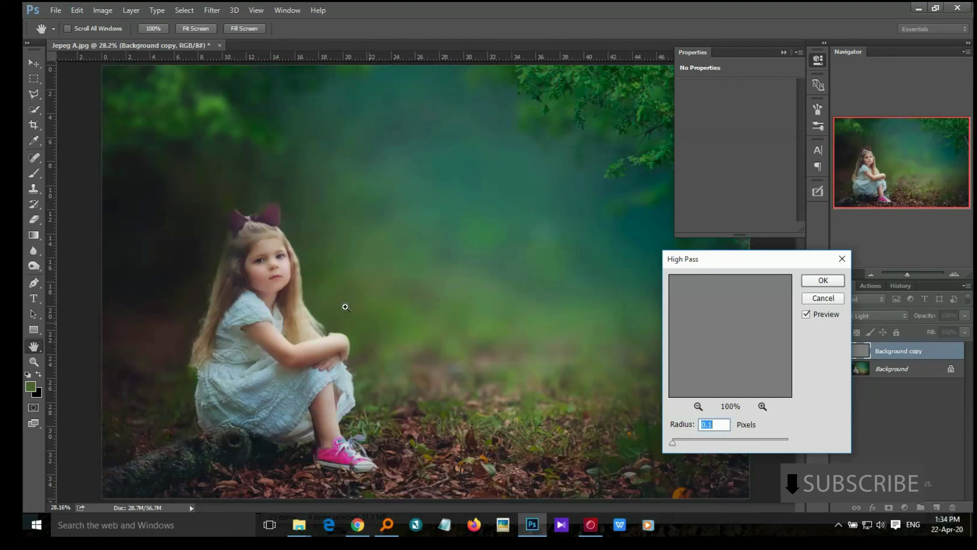
pyautogui.hotkey('ctrl', '+')
pyautogui.hotkey('ctrl', '+')
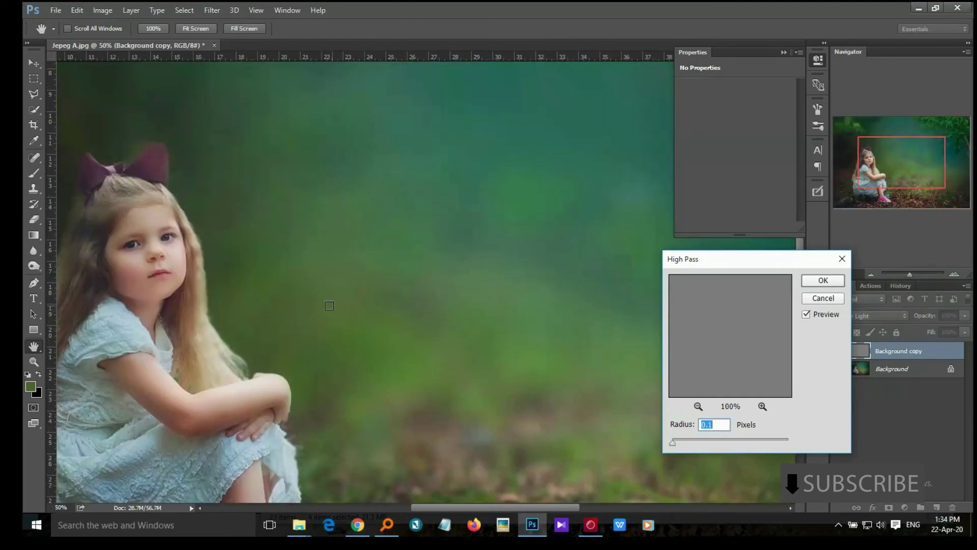
pyautogui.moveTo(147, 265); pyautogui.dragTo(392, 266)
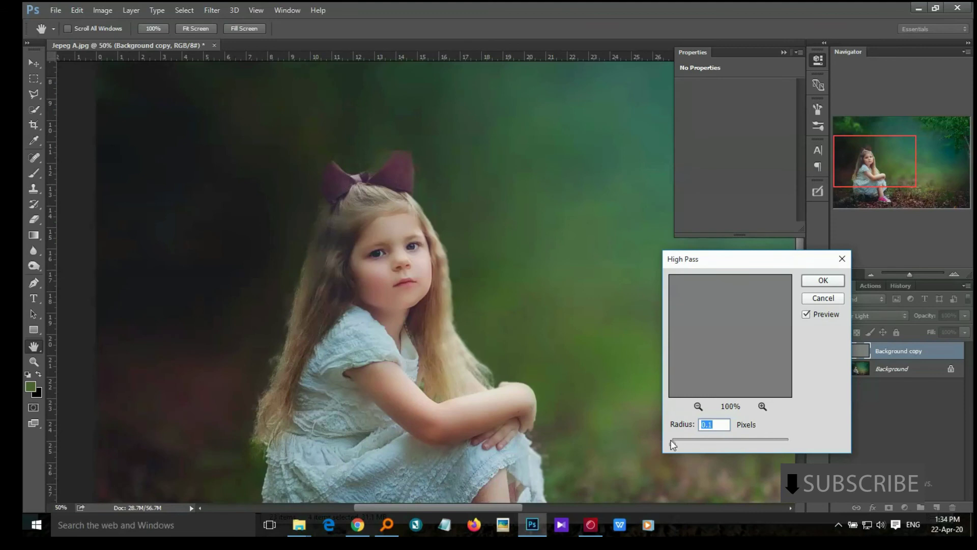
pyautogui.moveTo(672, 440); pyautogui.dragTo(692, 438)
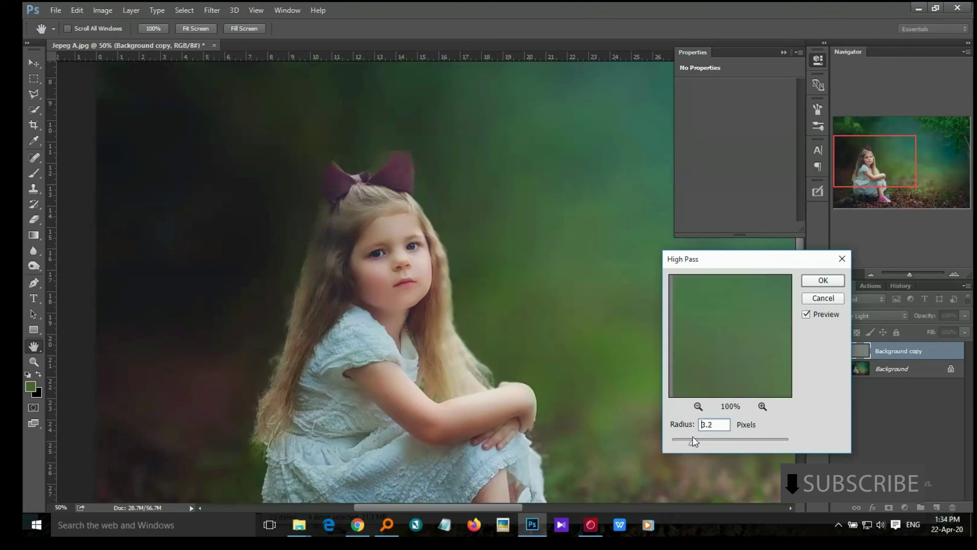
pyautogui.moveTo(694, 441); pyautogui.dragTo(678, 441)
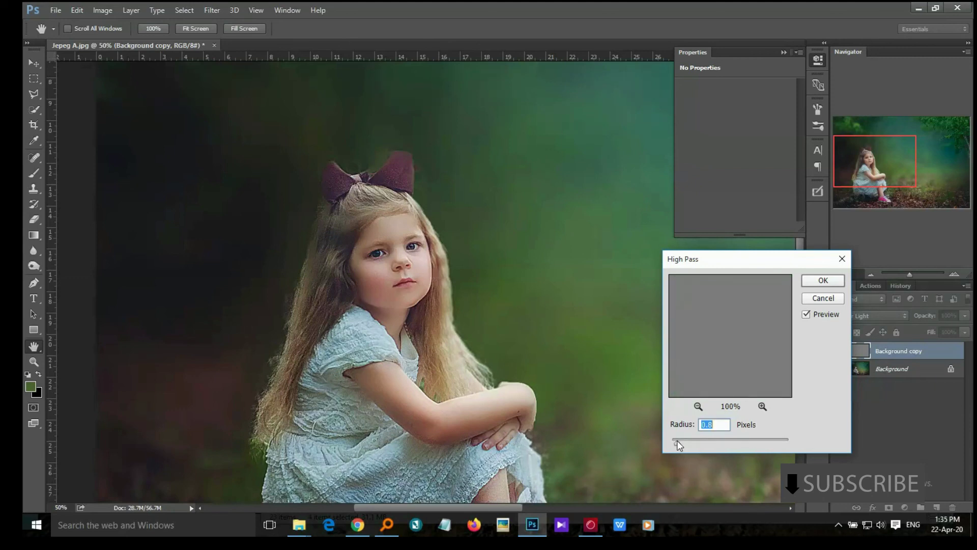
pyautogui.click(821, 282)
pyautogui.press('b')
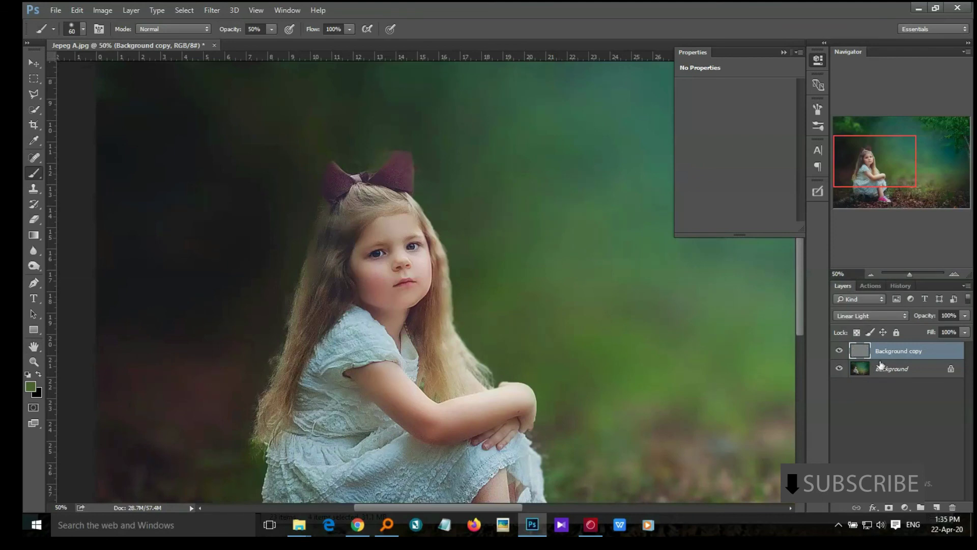
# - Rename the Background copy to Sharpness and merge it down into the Background
pyautogui.doubleClick(895, 351)
pyautogui.write('Sh')
pyautogui.write('arpness')
pyautogui.press('Return')
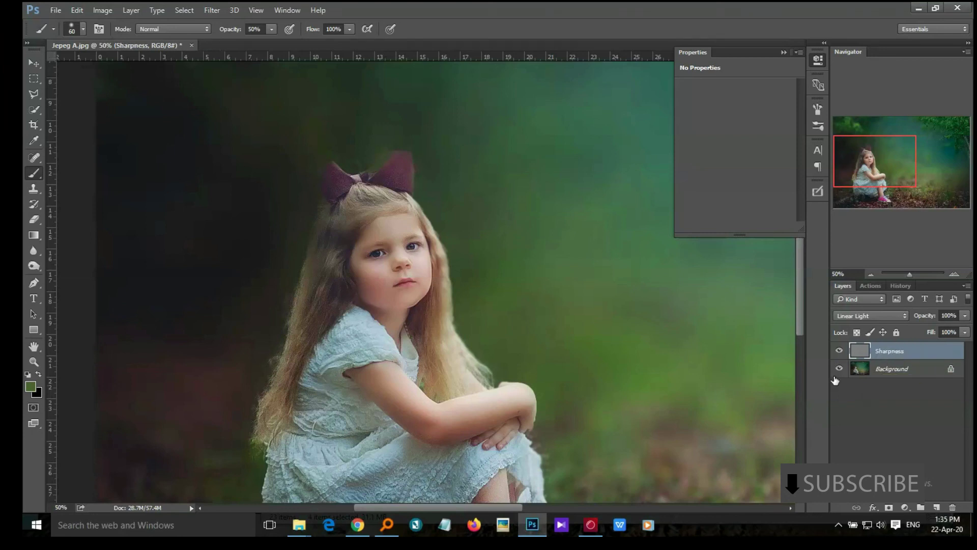
pyautogui.rightClick(897, 357)
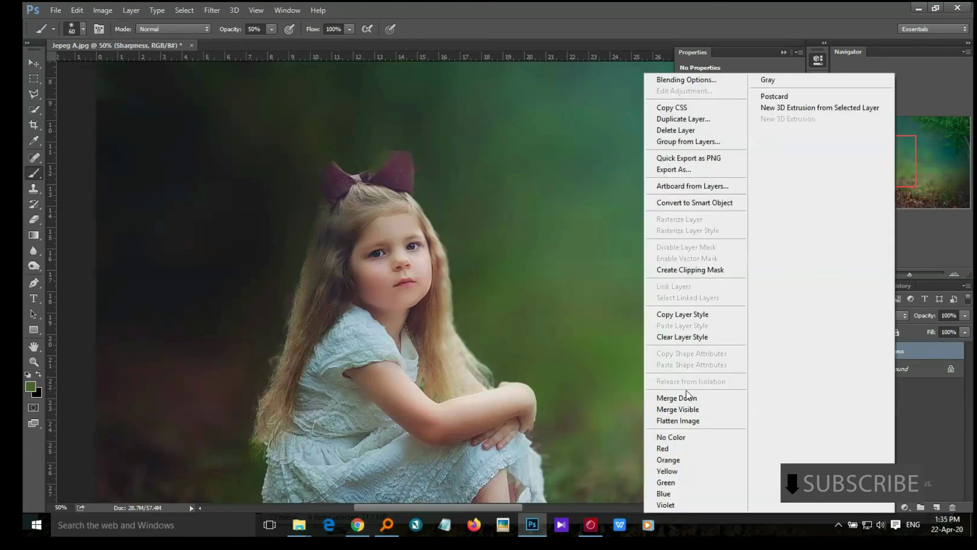
pyautogui.click(702, 398)
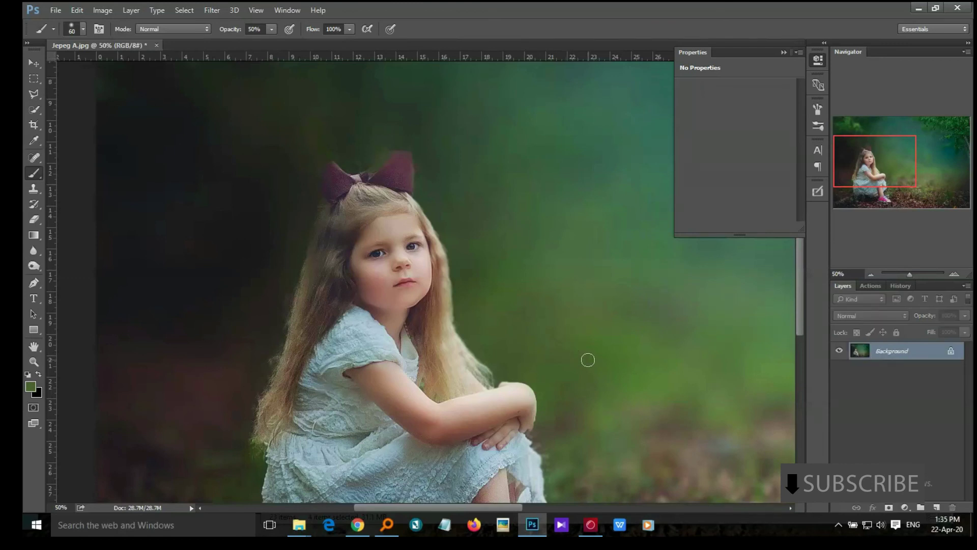
pyautogui.hotkey('ctrl', '-')
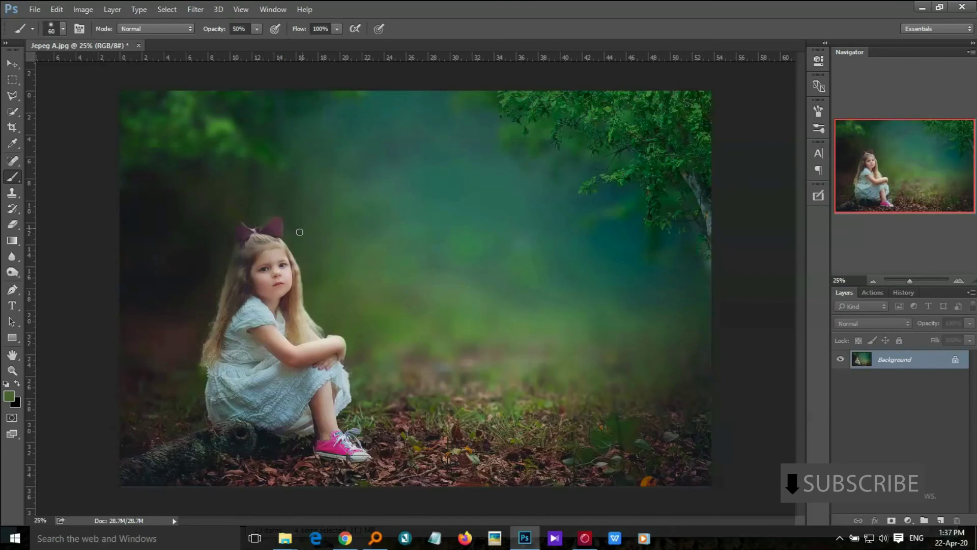
# - Save the photo as the JPEG 'Color 1.jpg' with the default quality settings
pyautogui.click(34, 9)
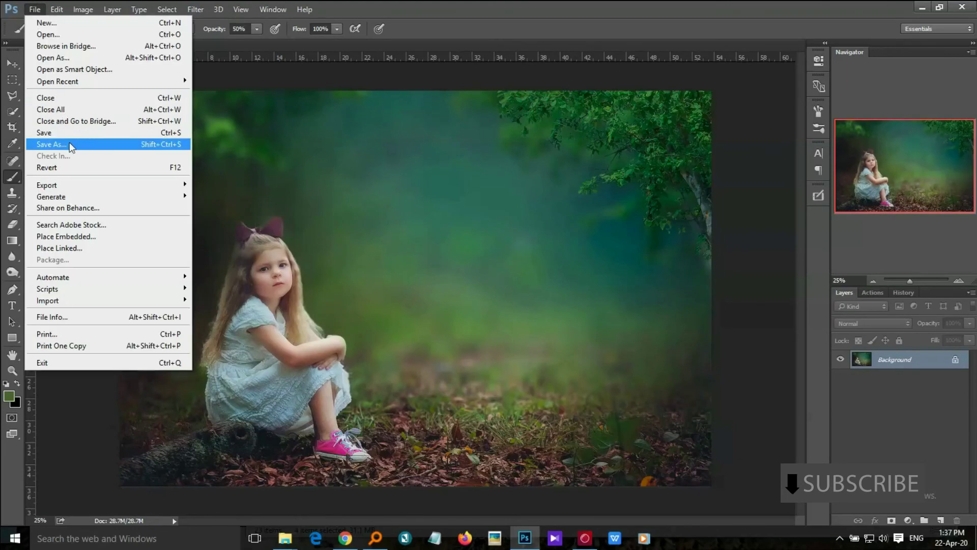
pyautogui.click(69, 145)
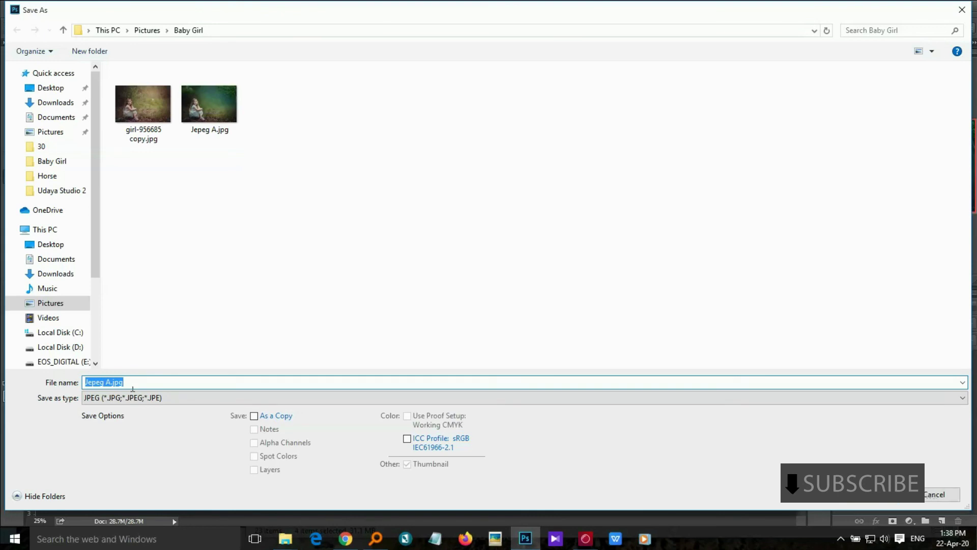
pyautogui.write('Co')
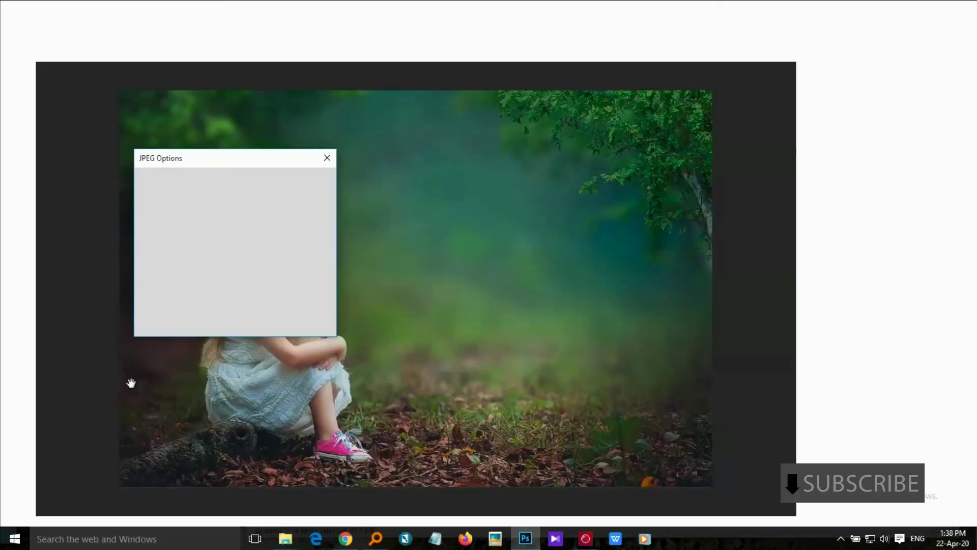
pyautogui.click(306, 181)
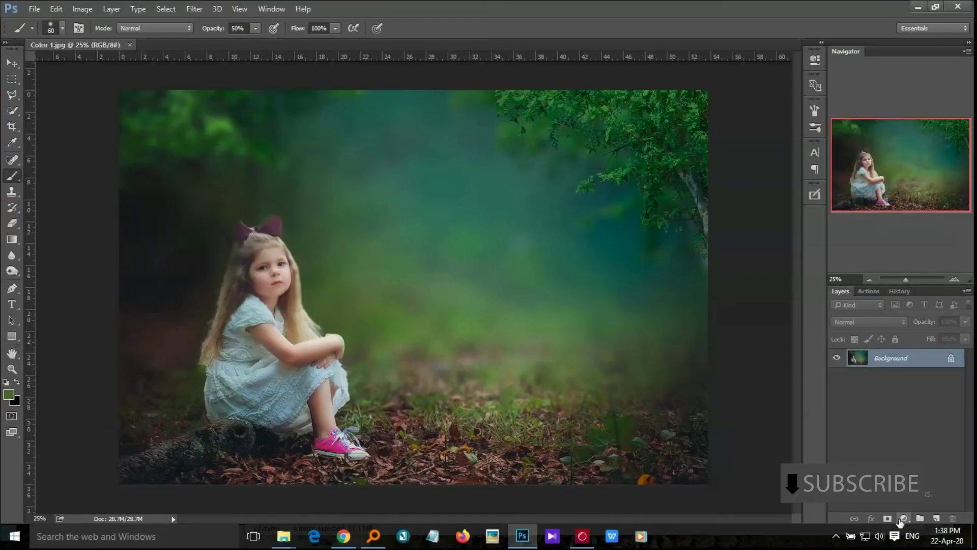
# - Add a Color Lookup layer using the Abstract Cobalt-Carmine look at 56% opacity
pyautogui.click(902, 520)
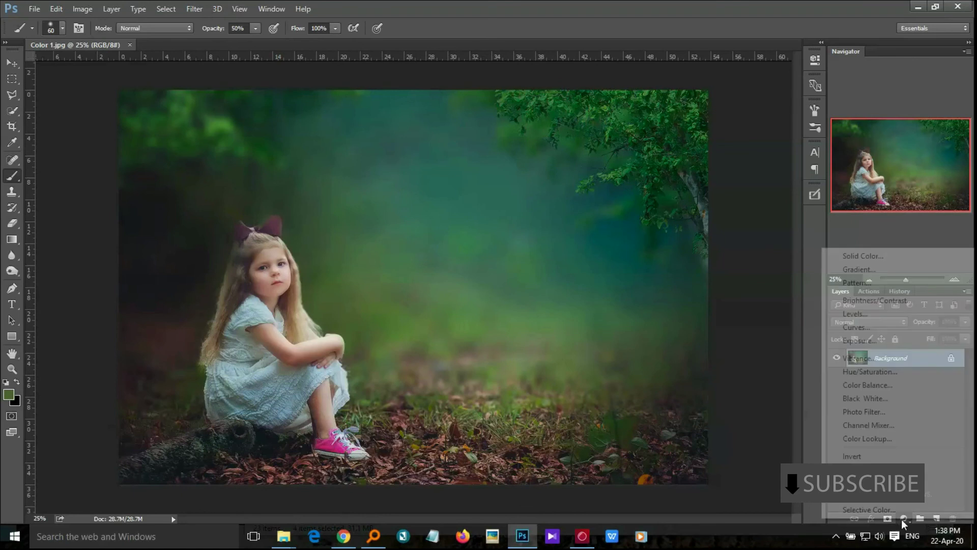
pyautogui.click(887, 438)
pyautogui.click(742, 106)
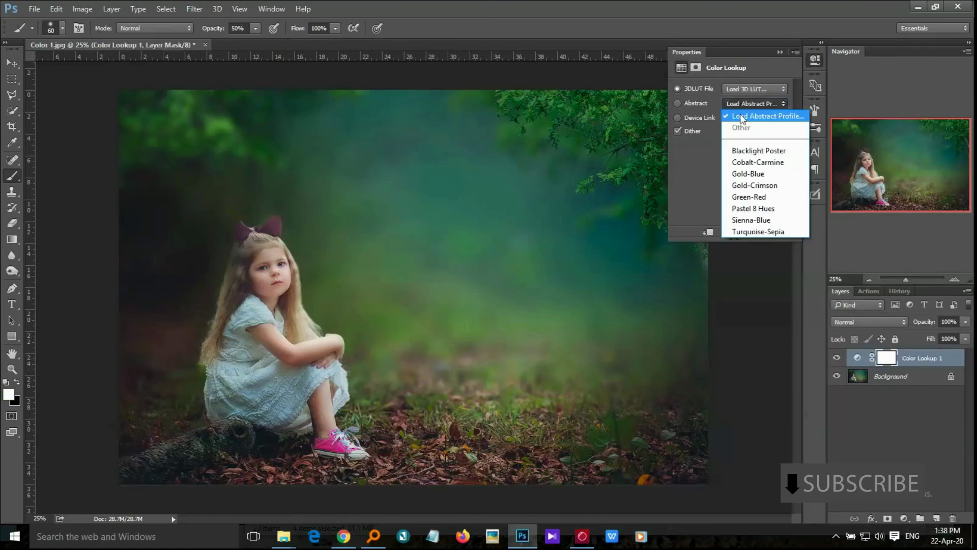
pyautogui.click(753, 161)
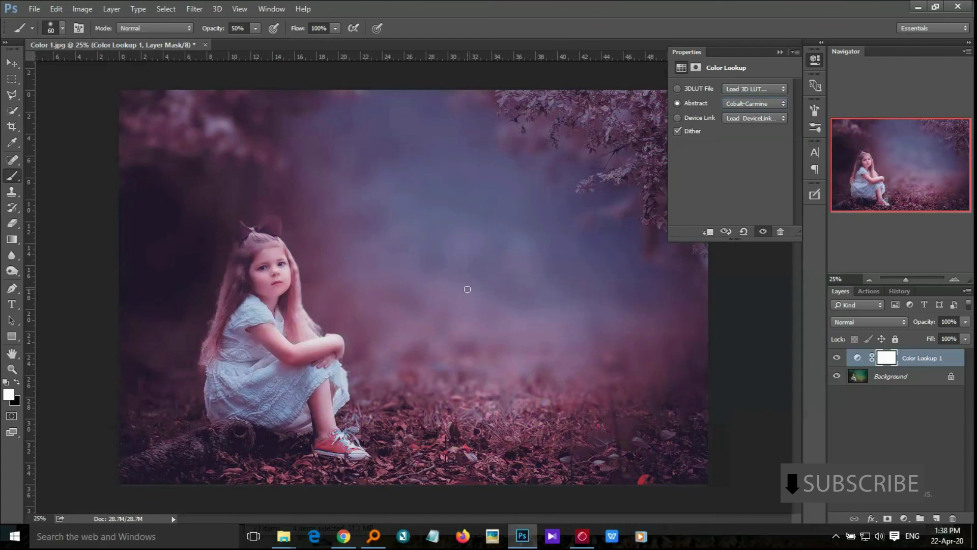
pyautogui.click(965, 322)
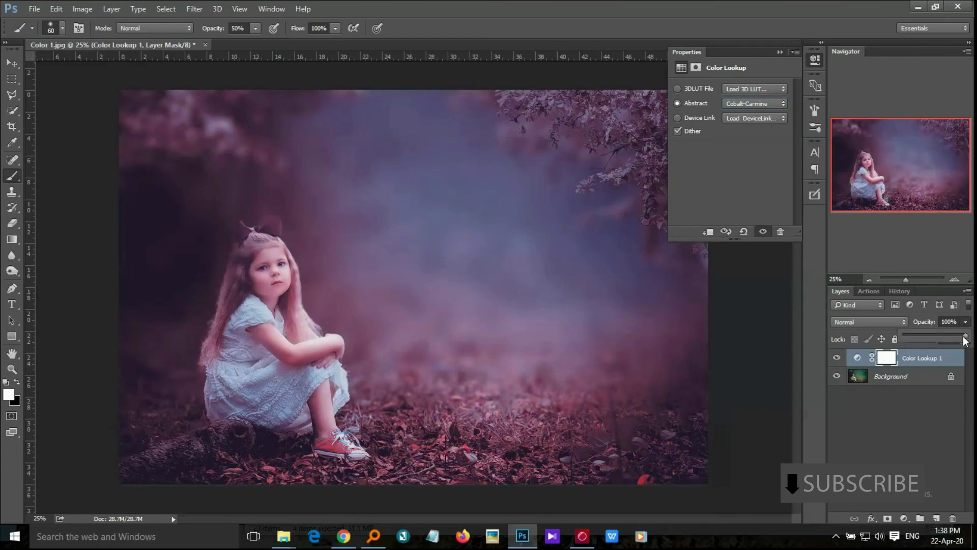
pyautogui.moveTo(965, 340); pyautogui.dragTo(956, 340)
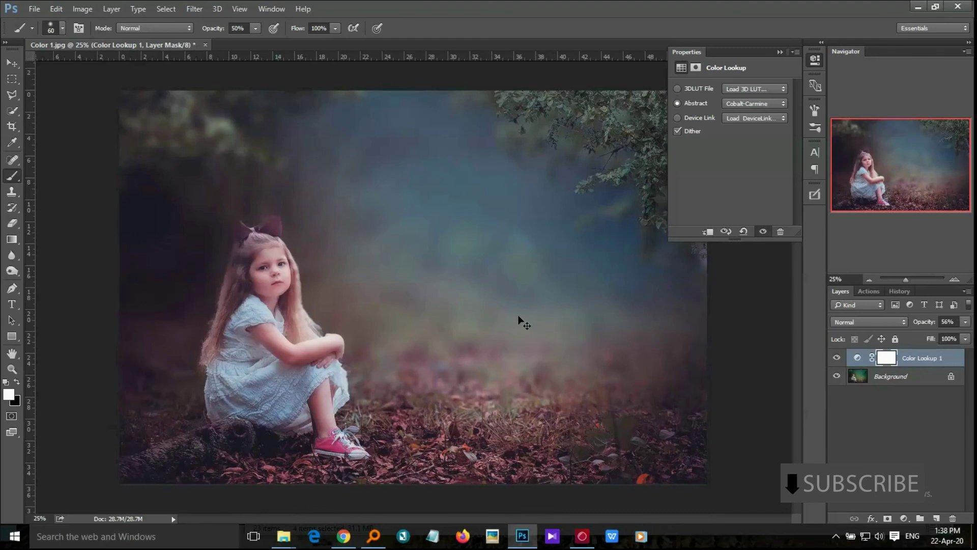
pyautogui.hotkey('ctrl', '-')
pyautogui.click(780, 52)
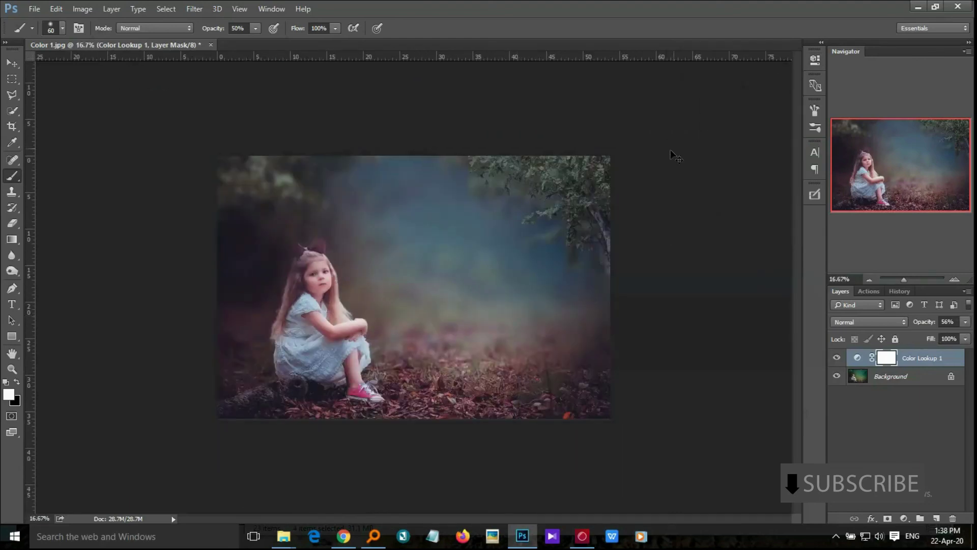
pyautogui.hotkey('ctrl', '+')
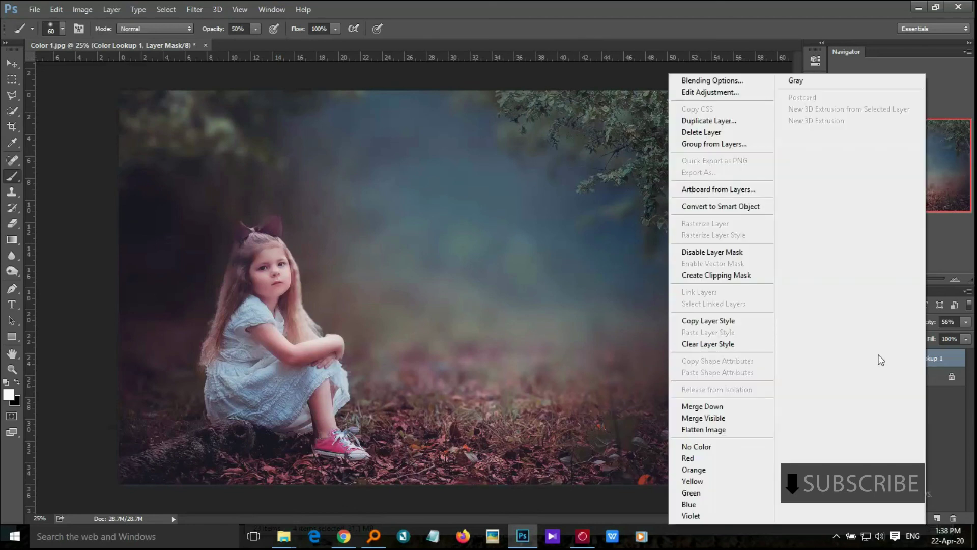
# - Merge the Color Lookup layer into the Background, then compare Color 2.jpg and Color 1.jpg
pyautogui.rightClick(926, 359)
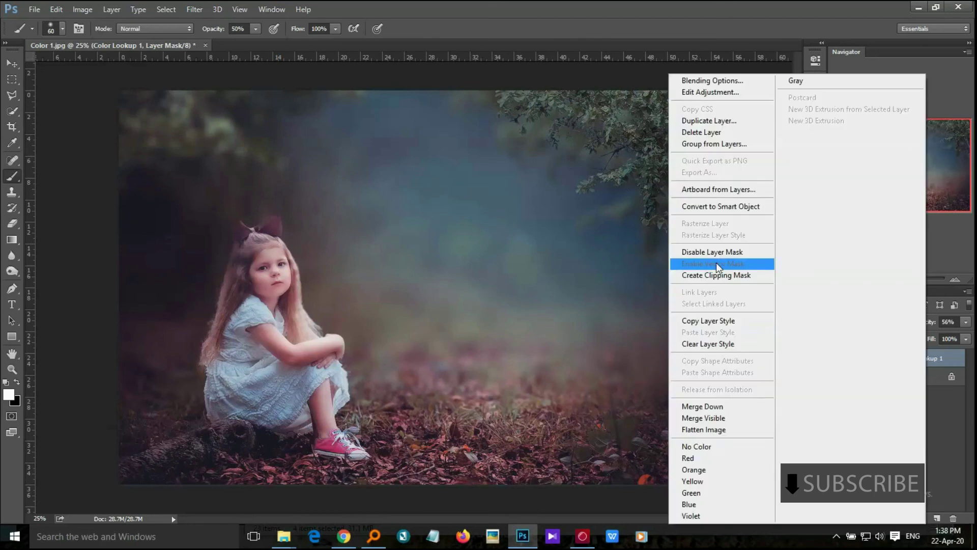
pyautogui.click(721, 407)
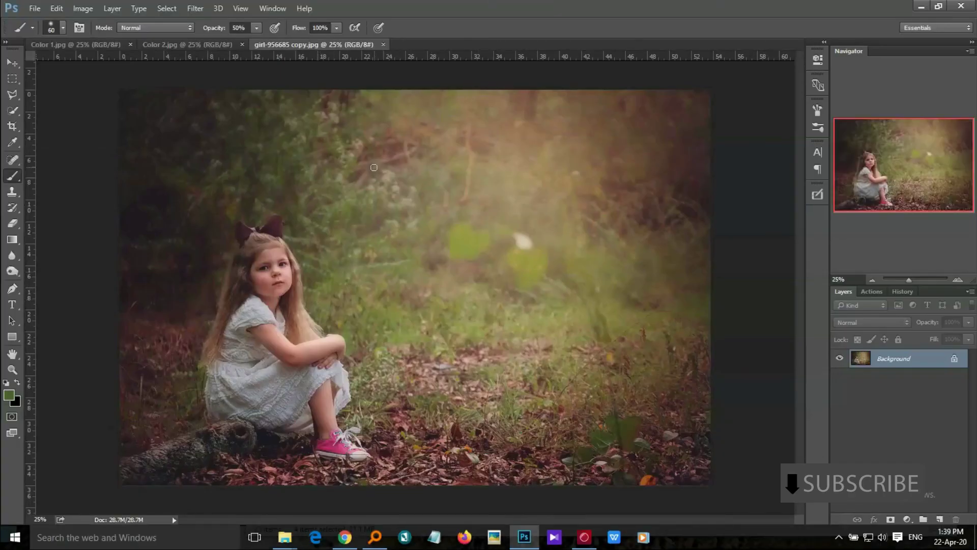
pyautogui.click(212, 44)
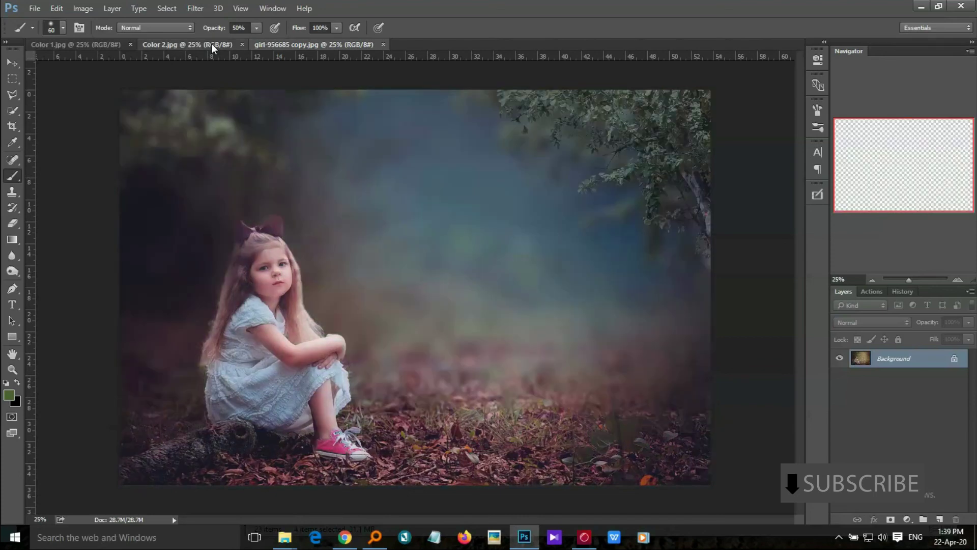
pyautogui.click(107, 46)
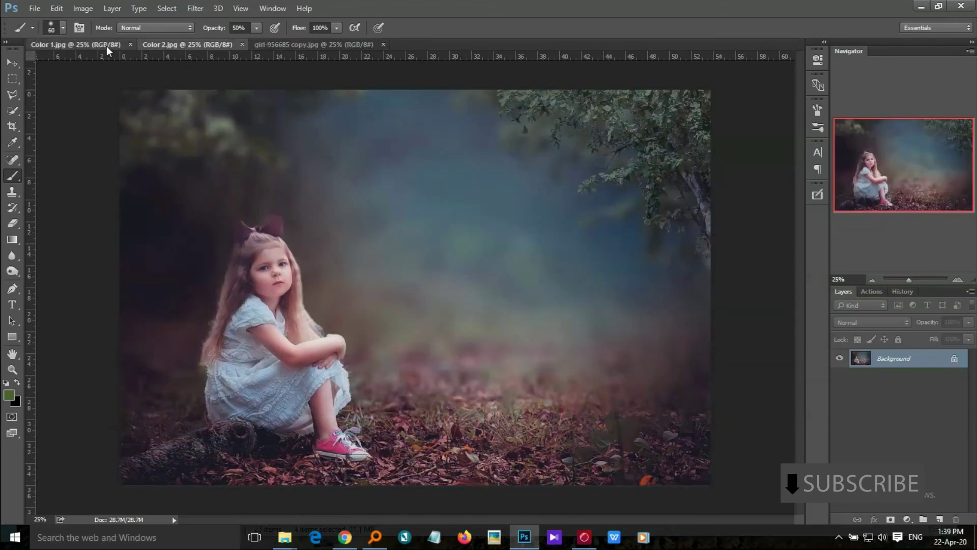